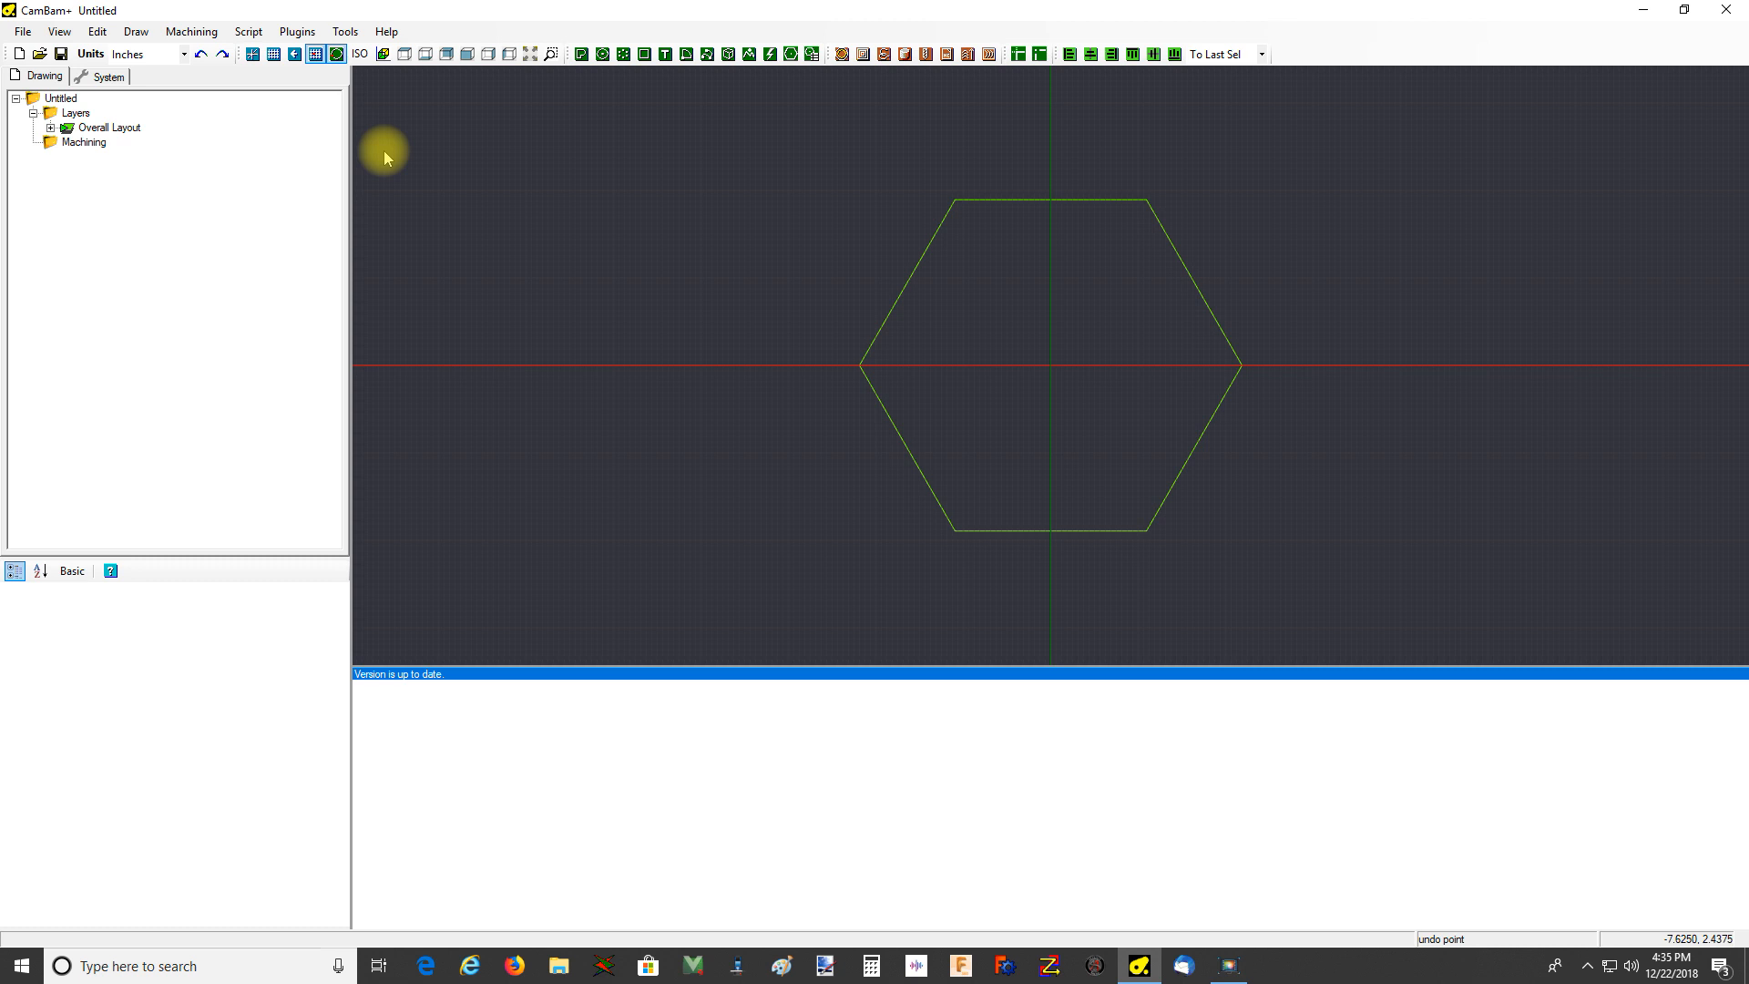
# Delete the existing hexagon polyline from the Overall Layout layer
pyautogui.click(1014, 200)
pyautogui.press('Delete')
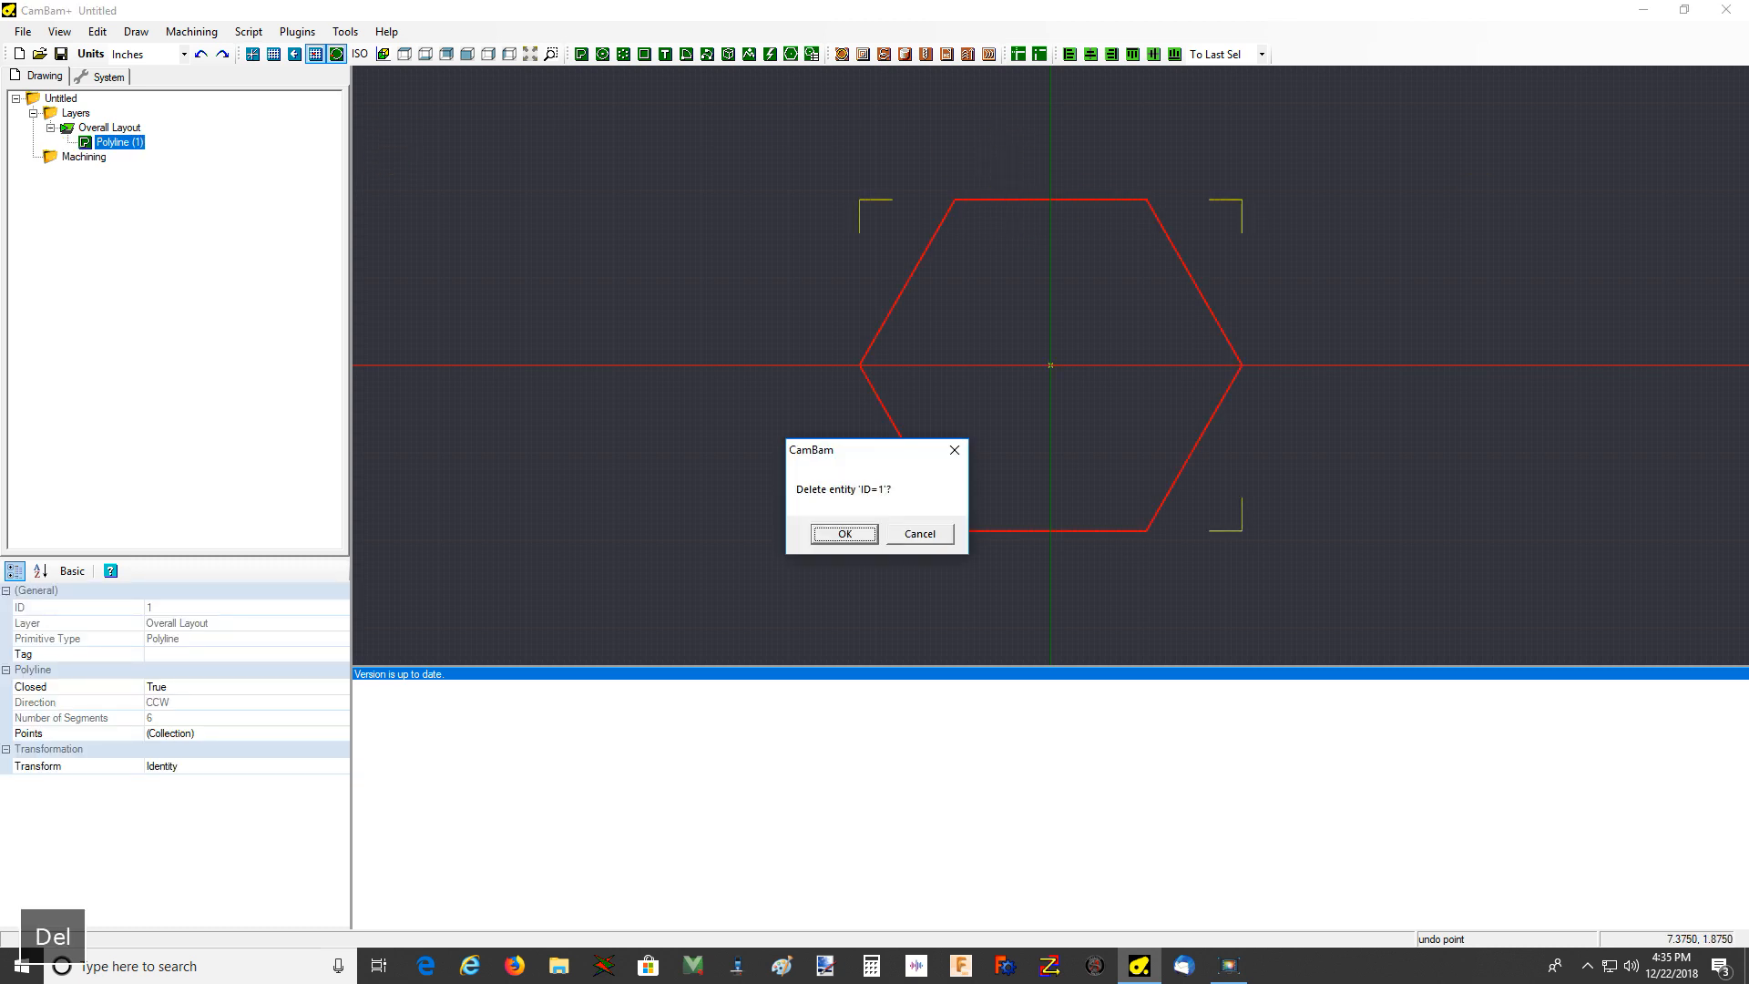
pyautogui.press('Return')
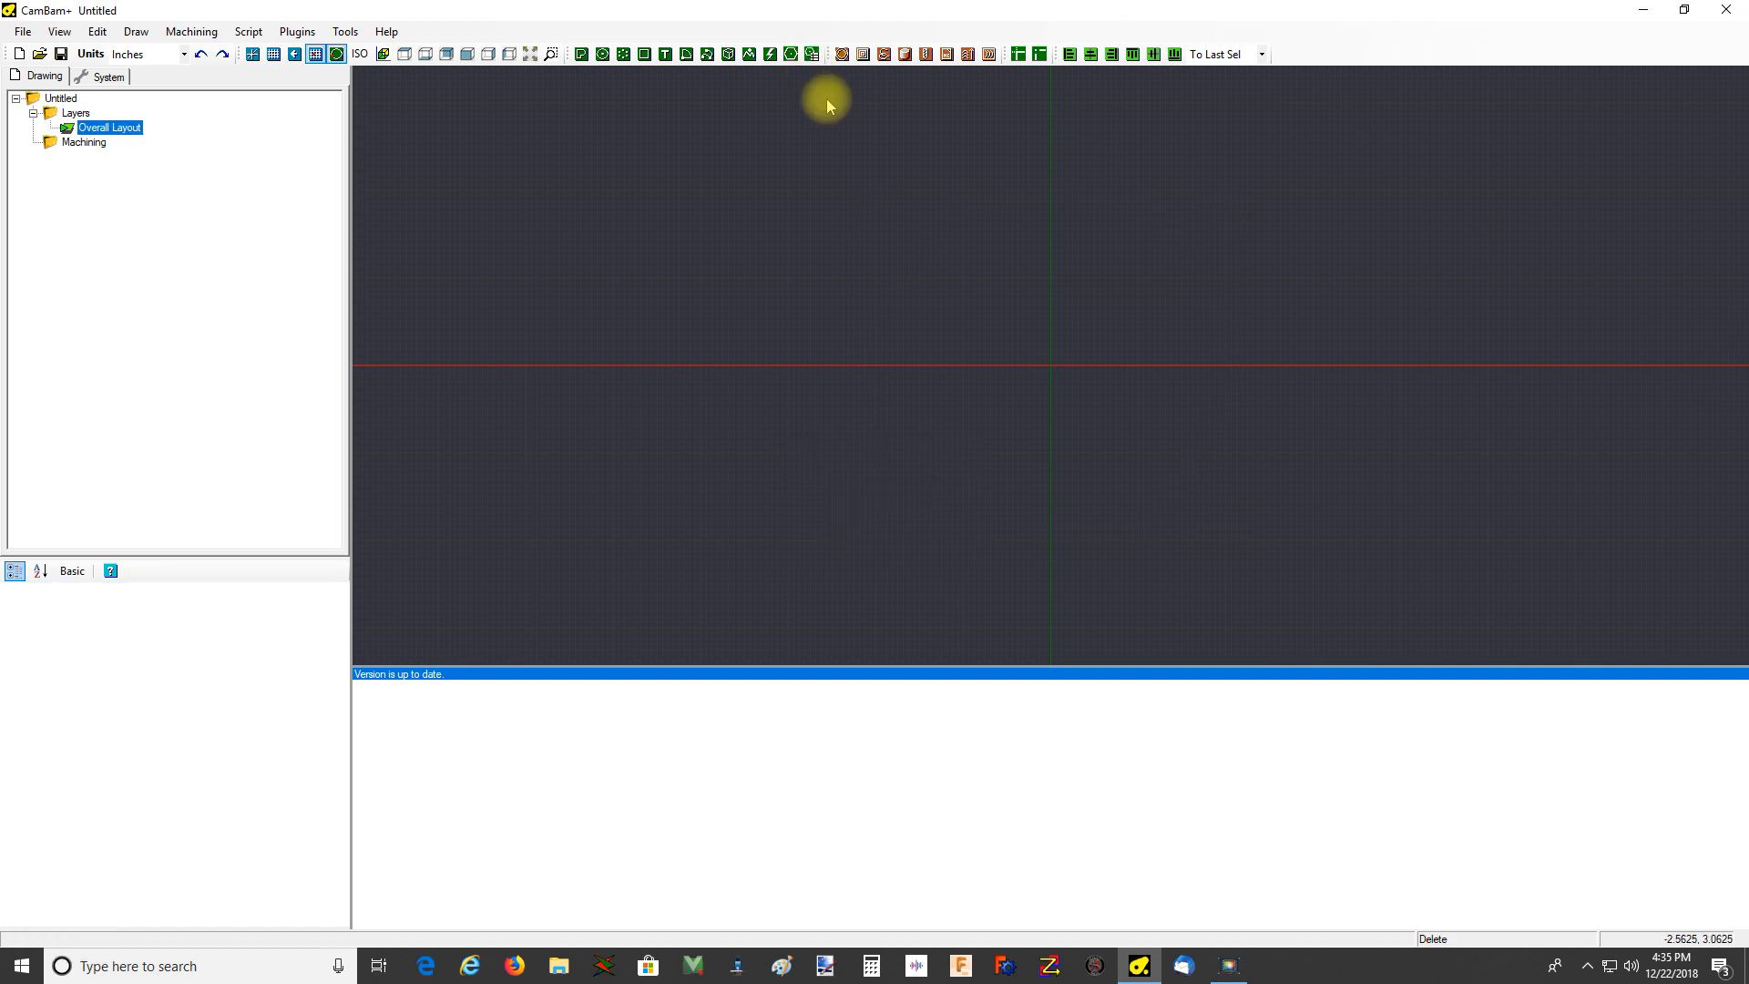
# Draw a six-sided polygon centred on the origin with a radius of about 0.4375 inches
pyautogui.click(789, 55)
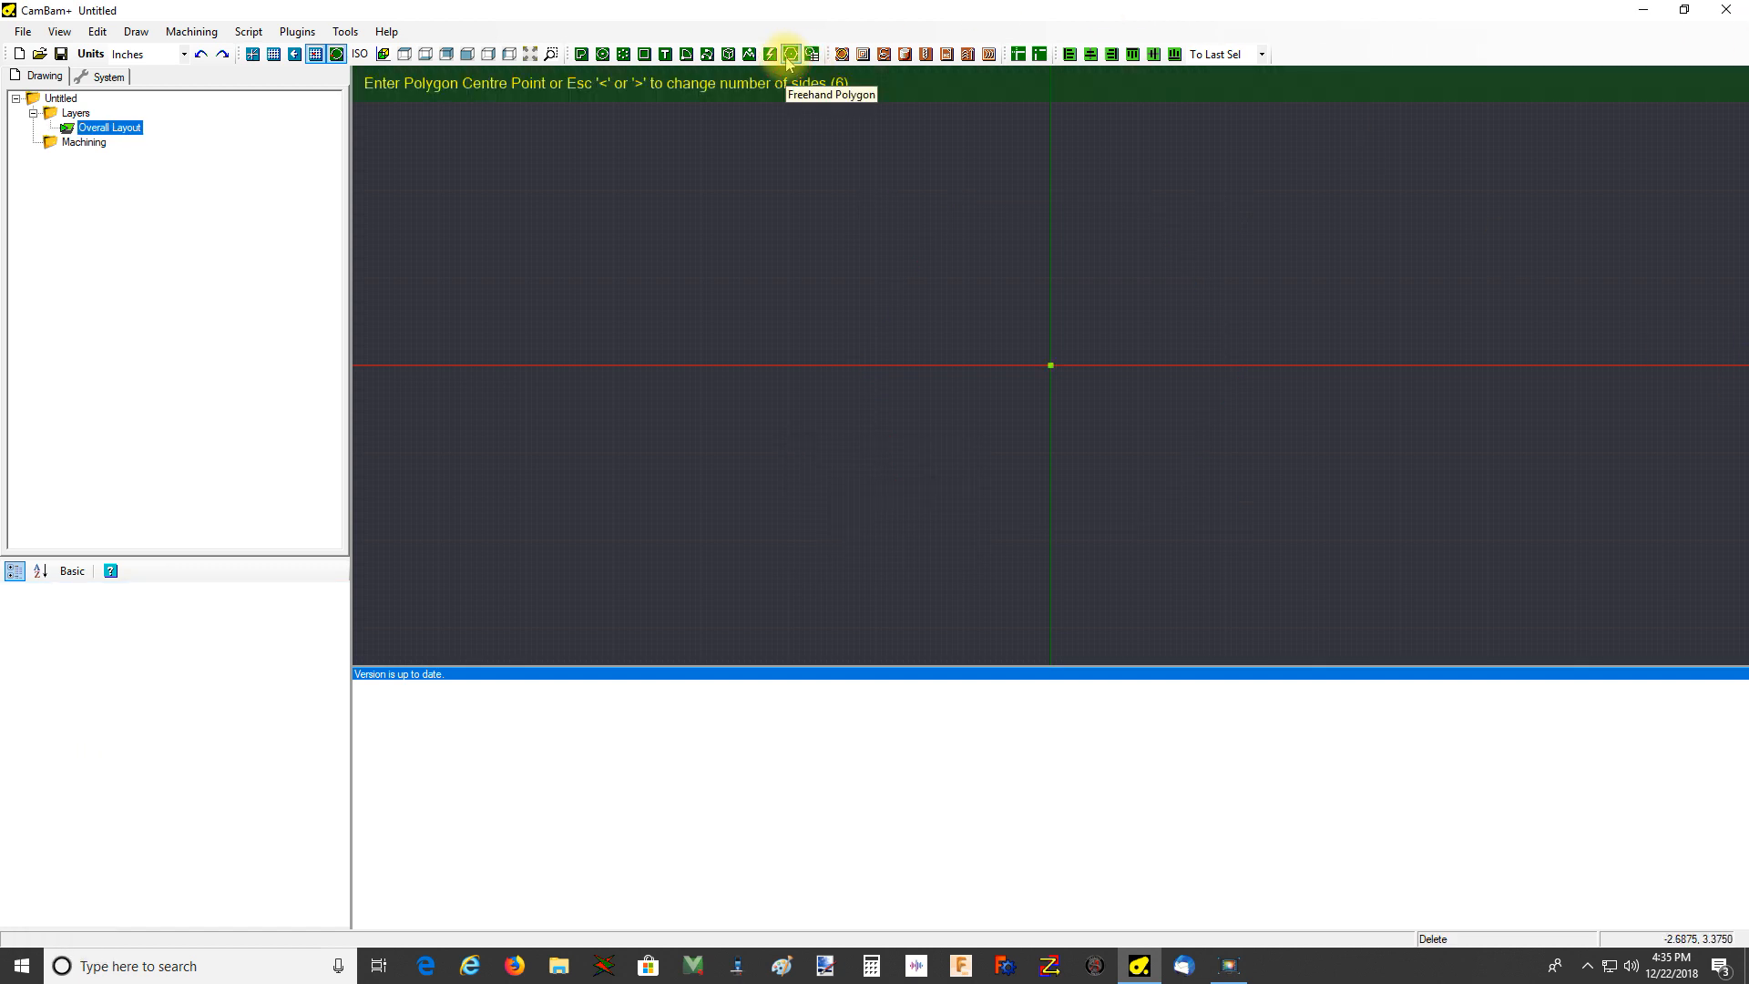
pyautogui.click(1051, 365)
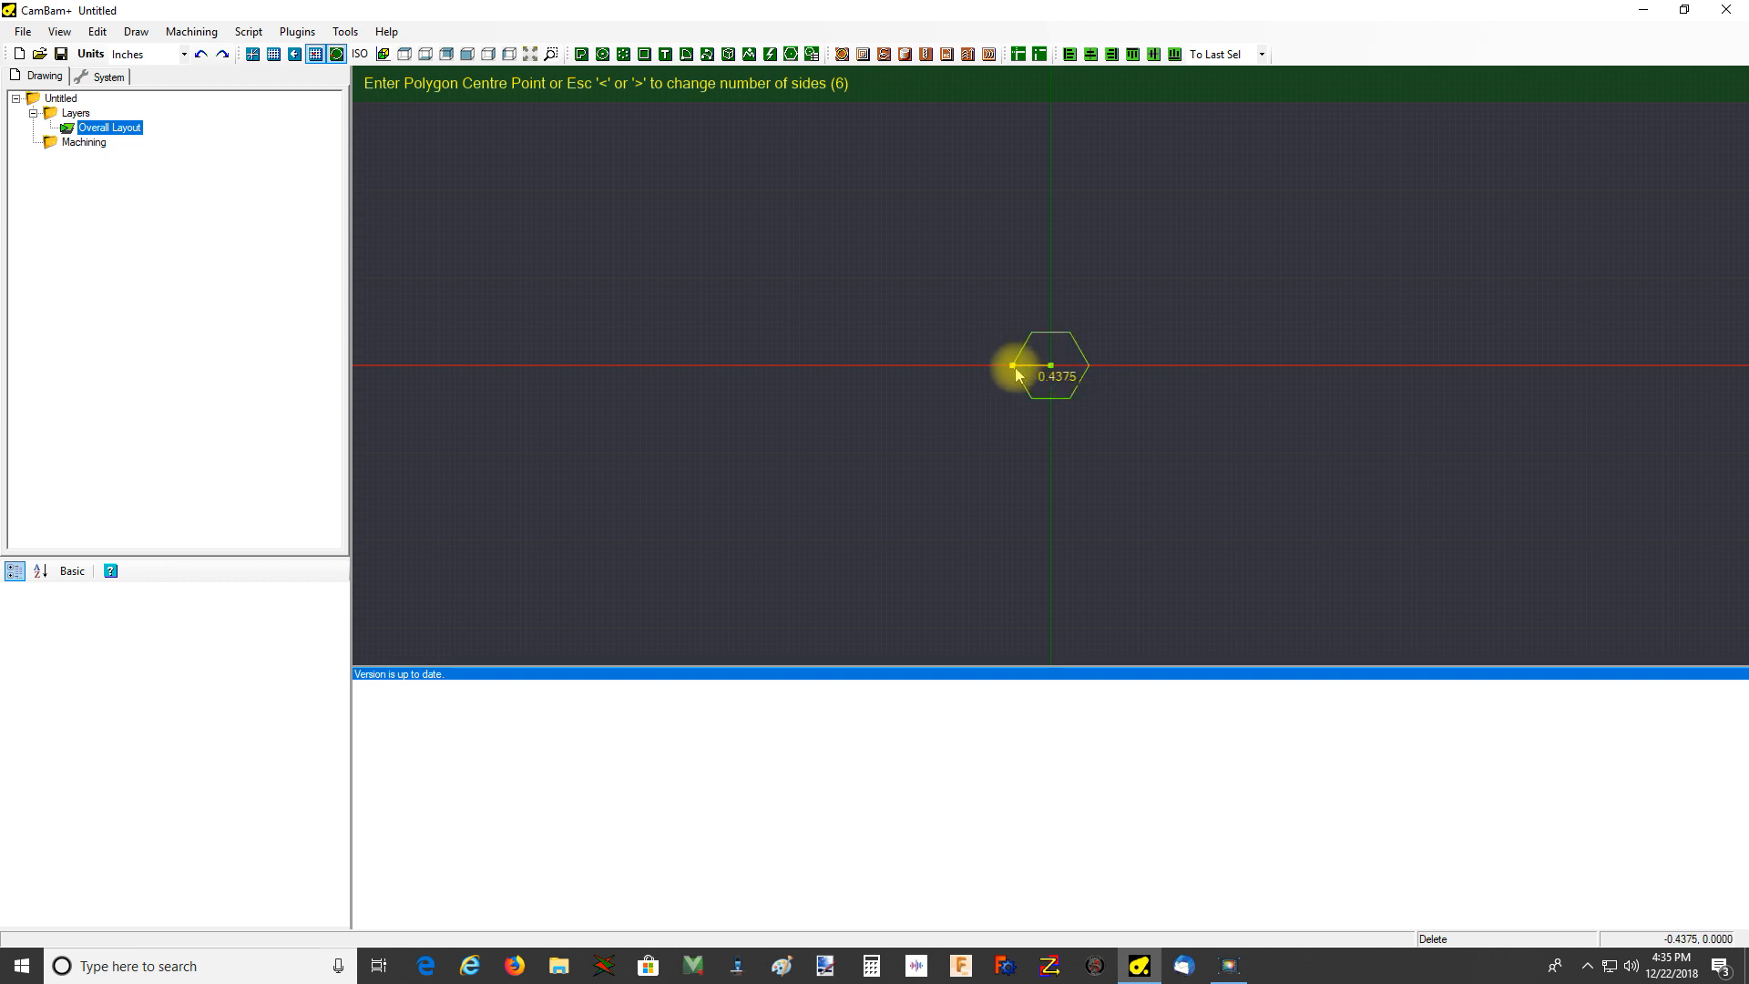
pyautogui.click(1016, 370)
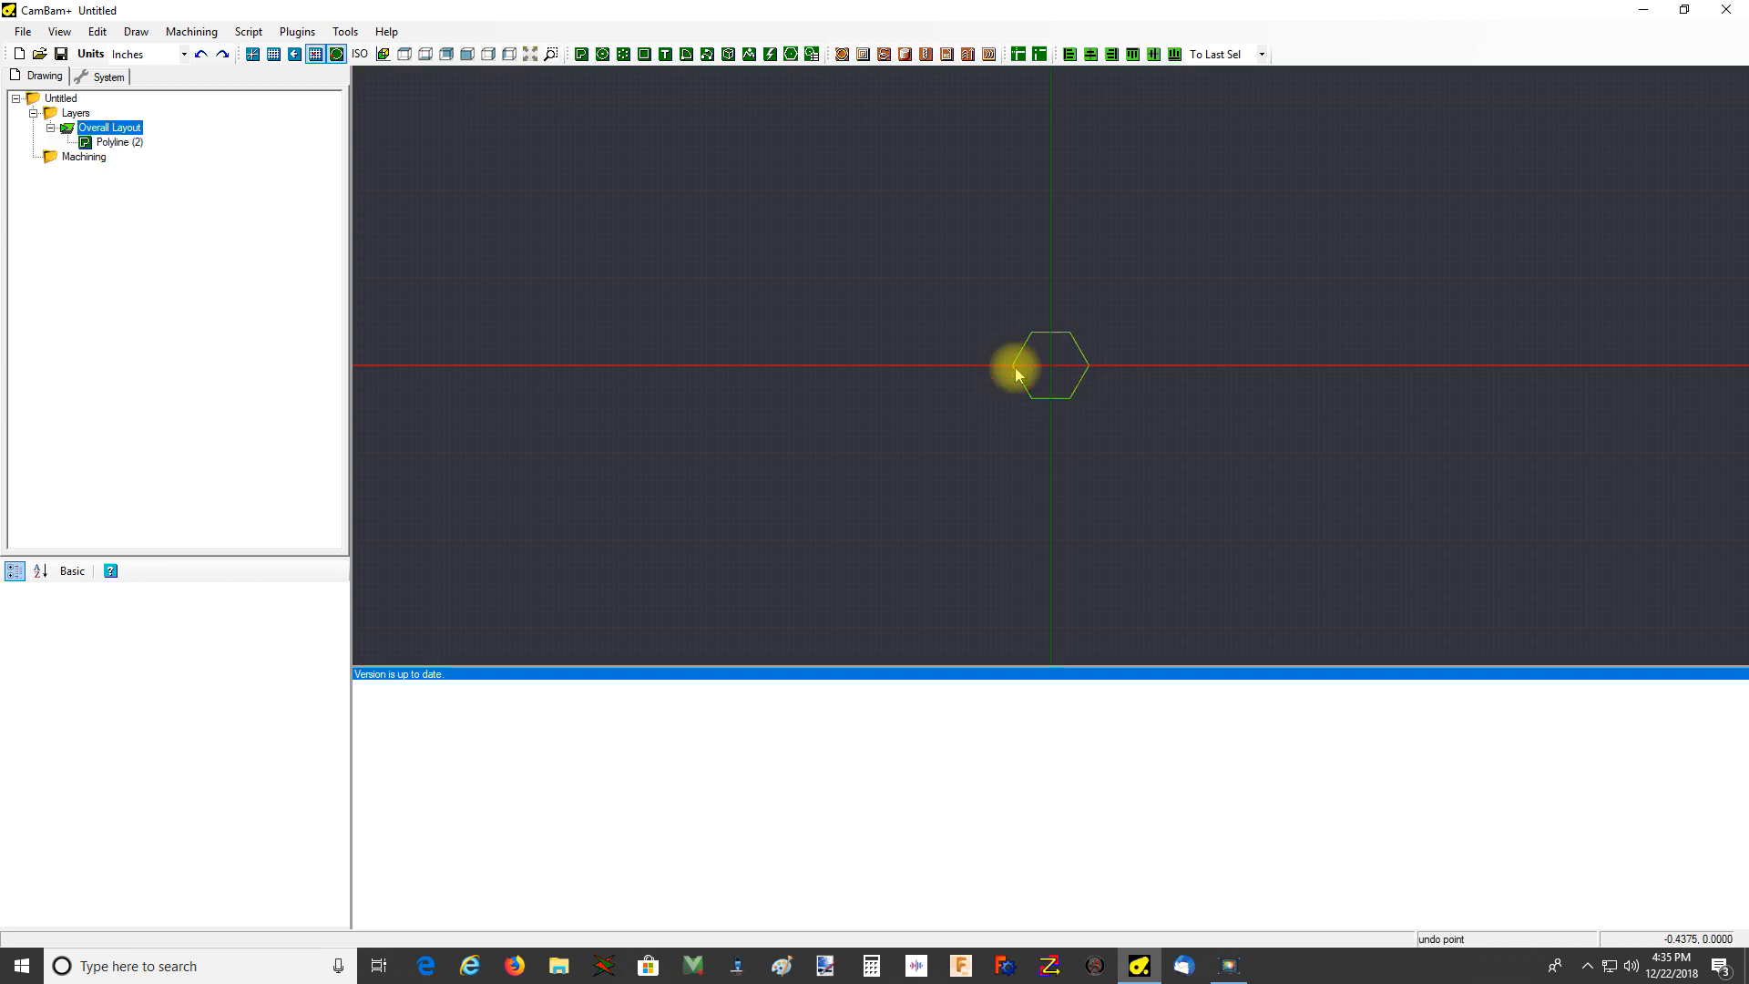
pyautogui.keyDown('alt'); pyautogui.doubleClick(1320, 279); pyautogui.keyUp('alt')
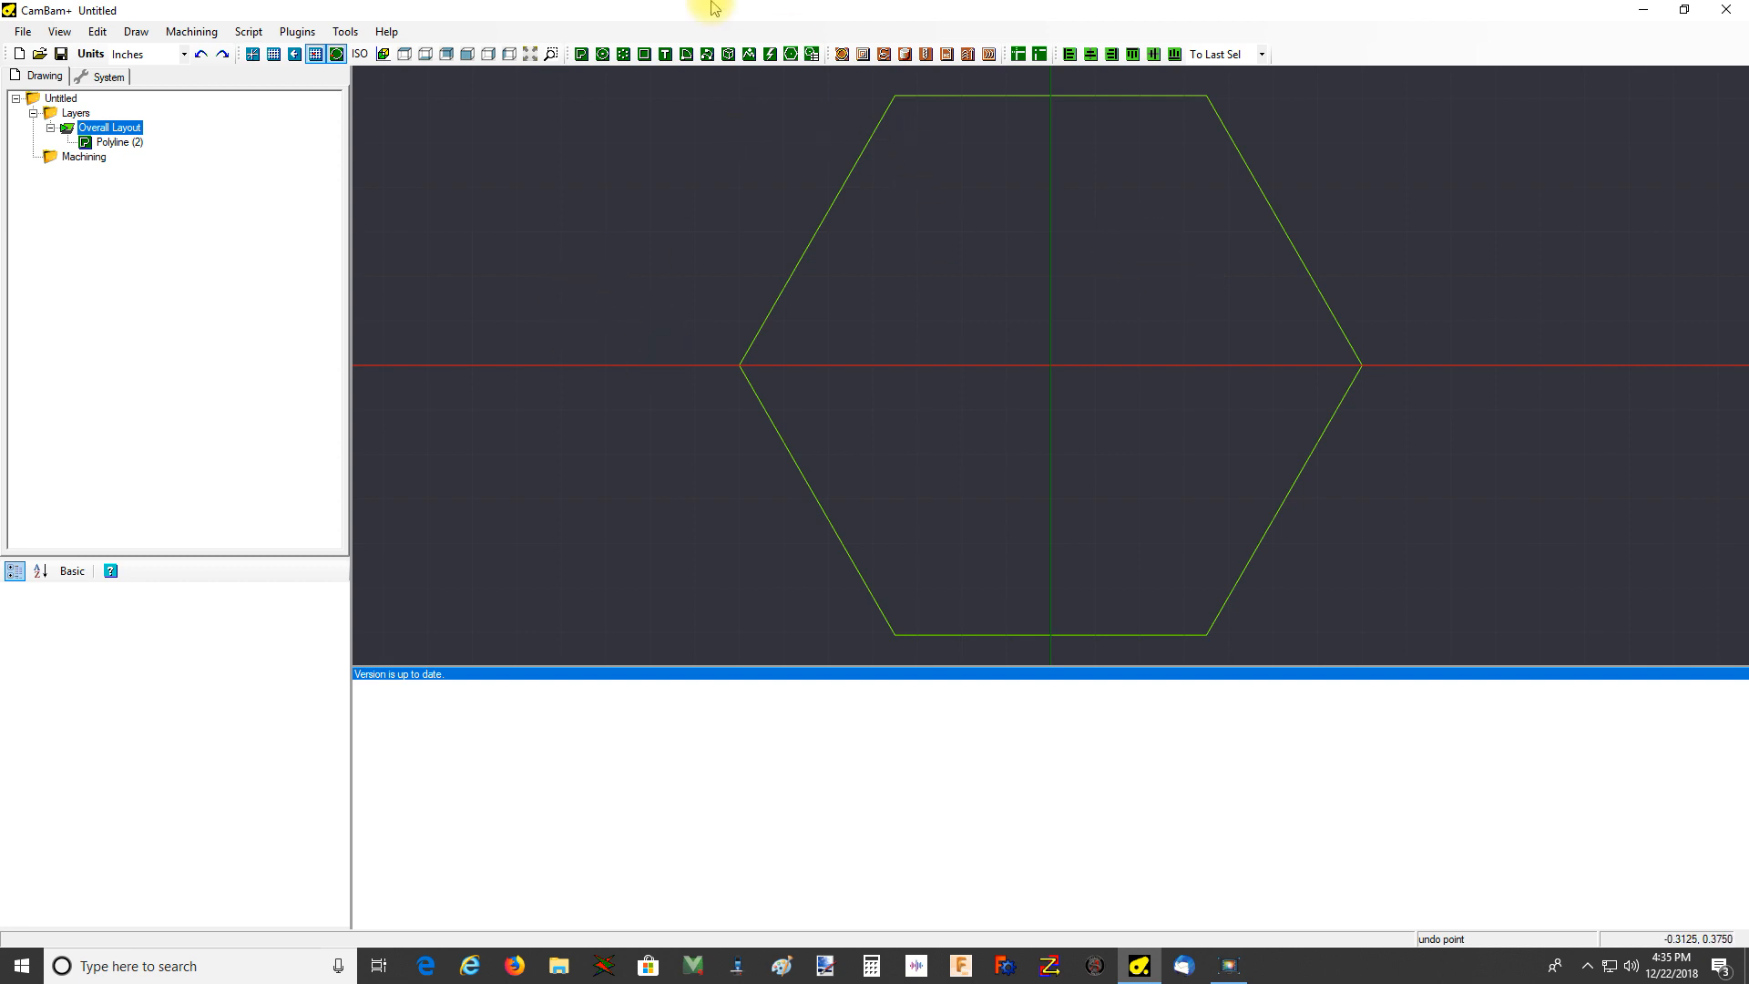
# Create a pocket machining operation from the hexagon
pyautogui.click(863, 54)
pyautogui.click(878, 124)
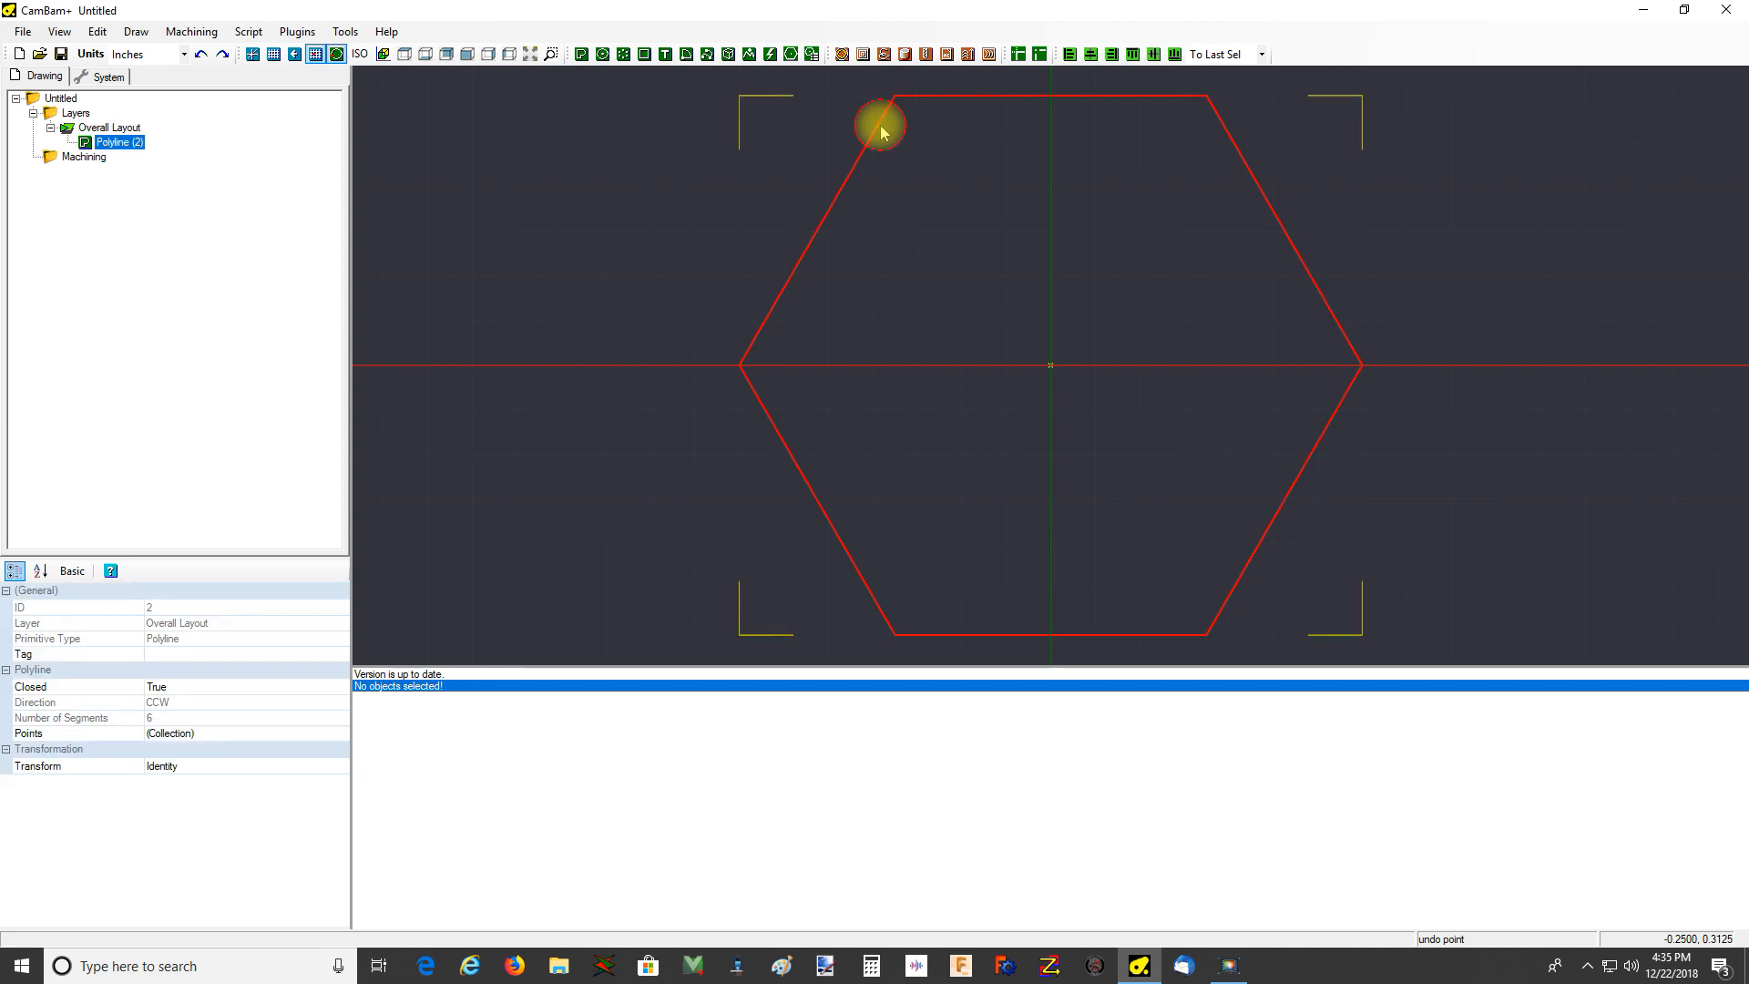
pyautogui.click(863, 54)
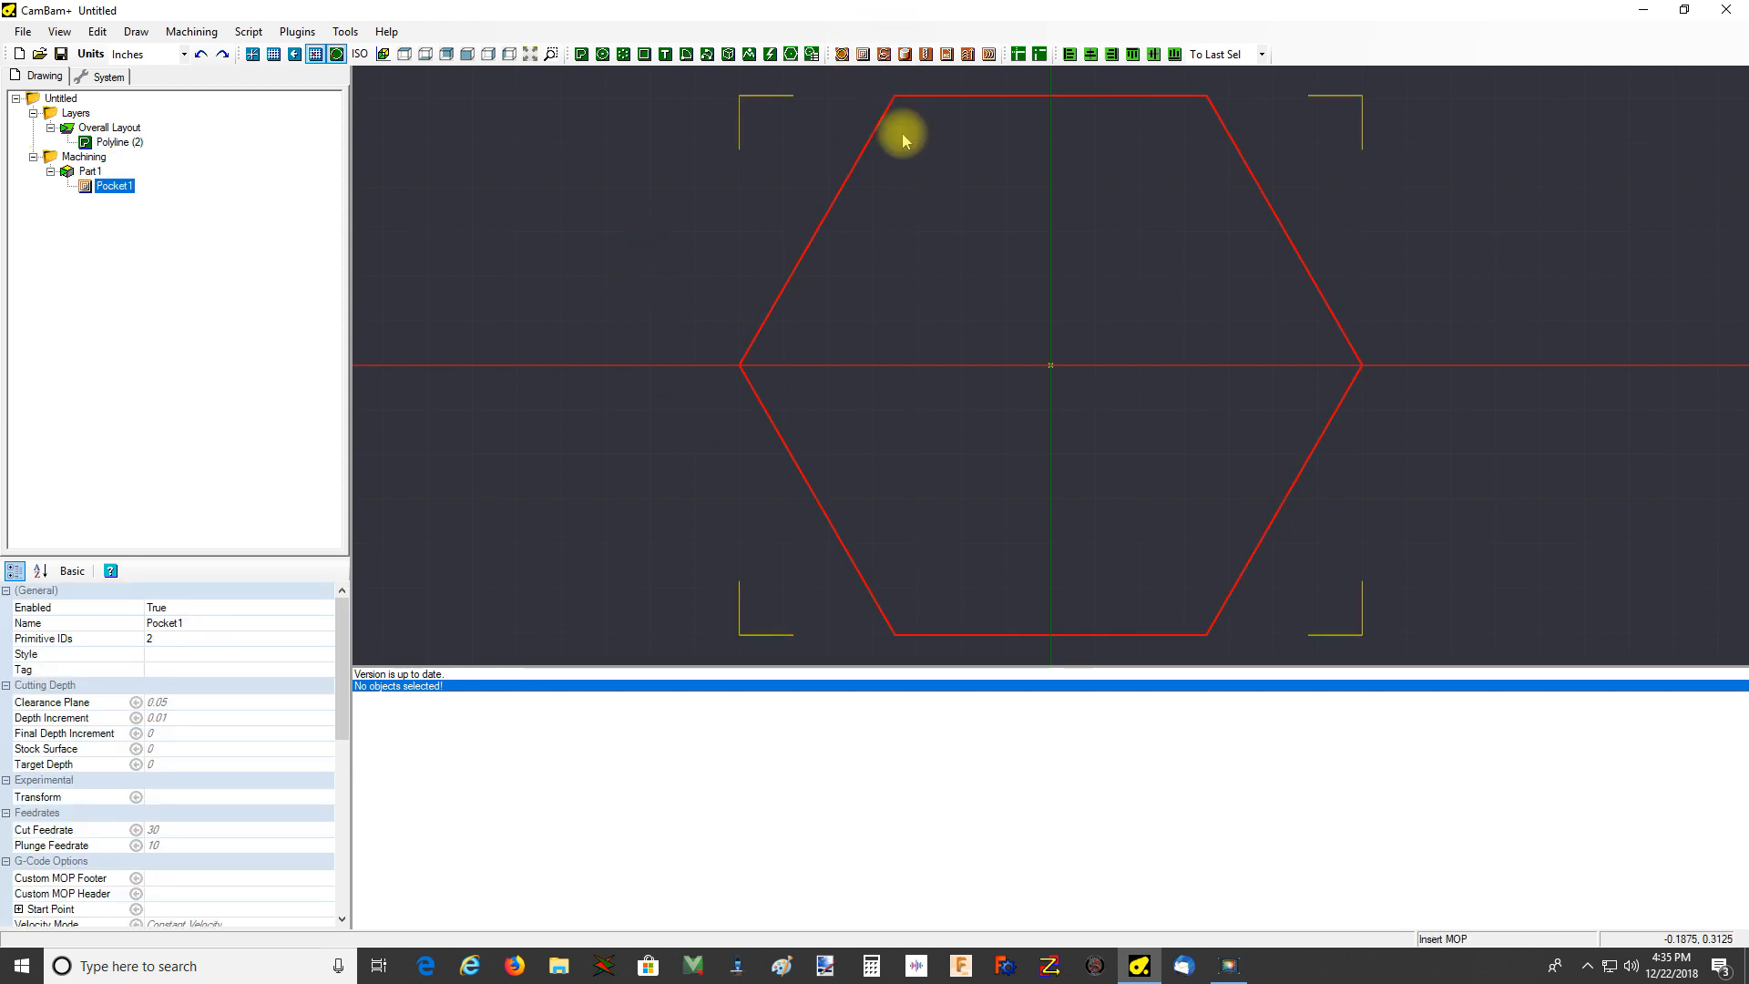
pyautogui.click(895, 113)
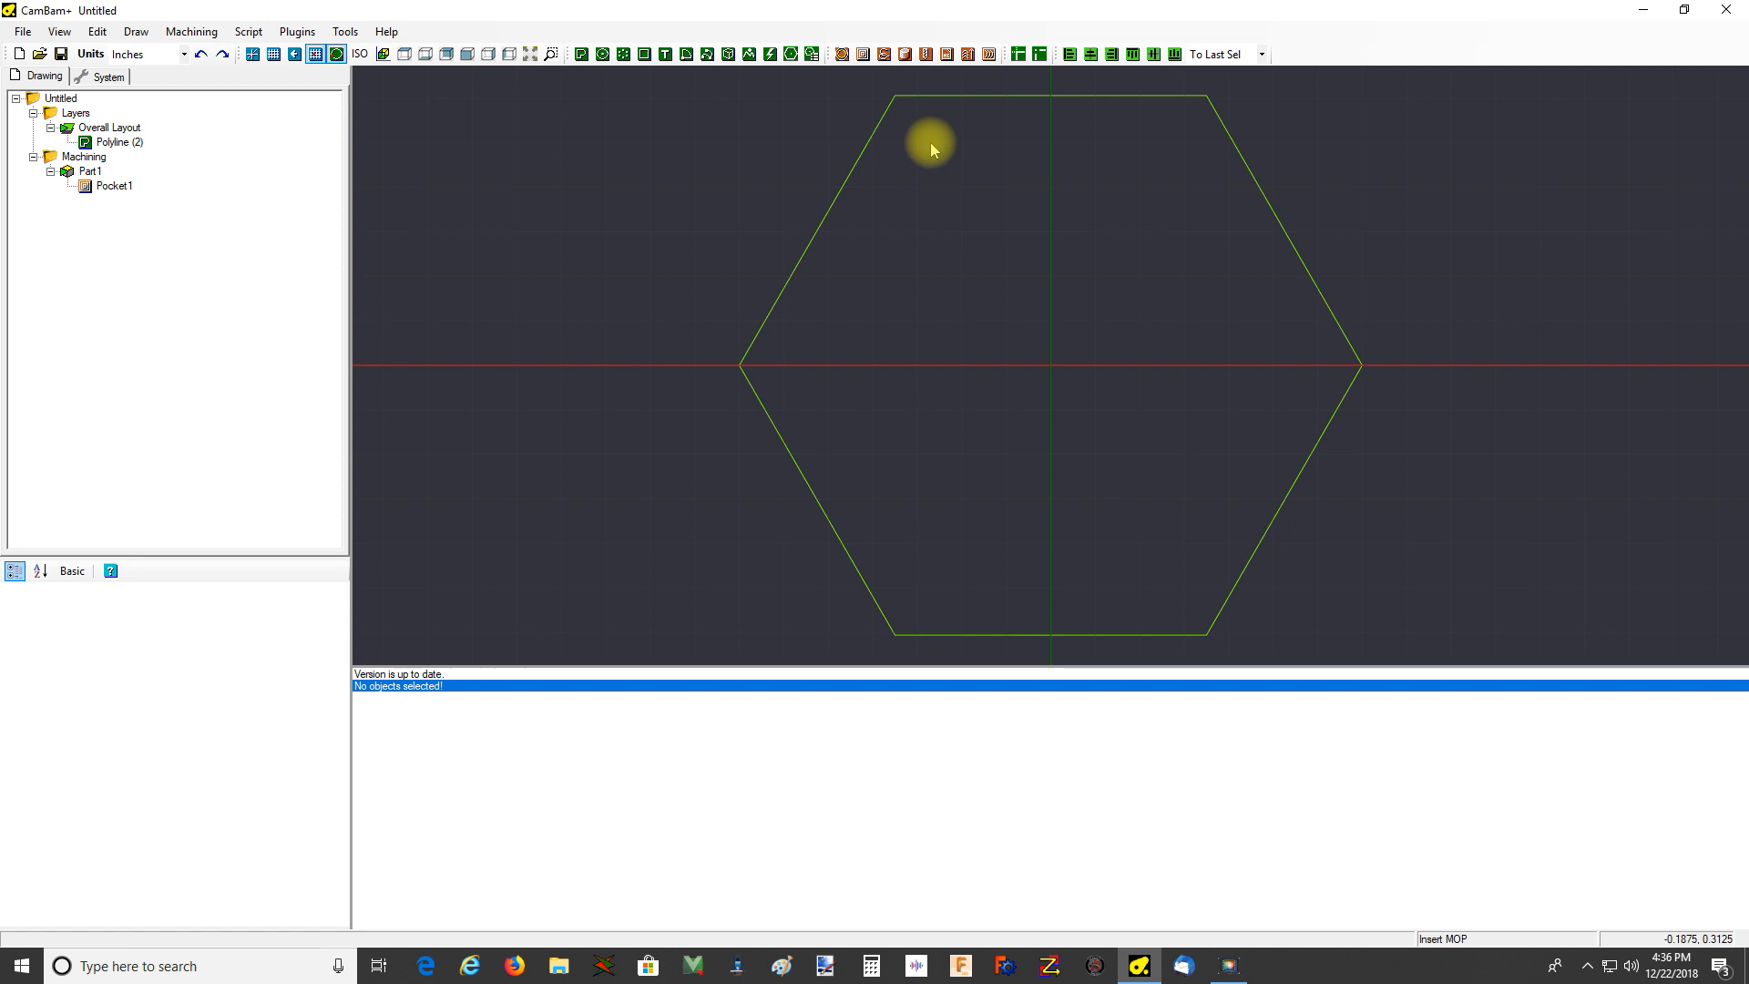
# Create a profile machining operation from the same hexagon
pyautogui.click(842, 59)
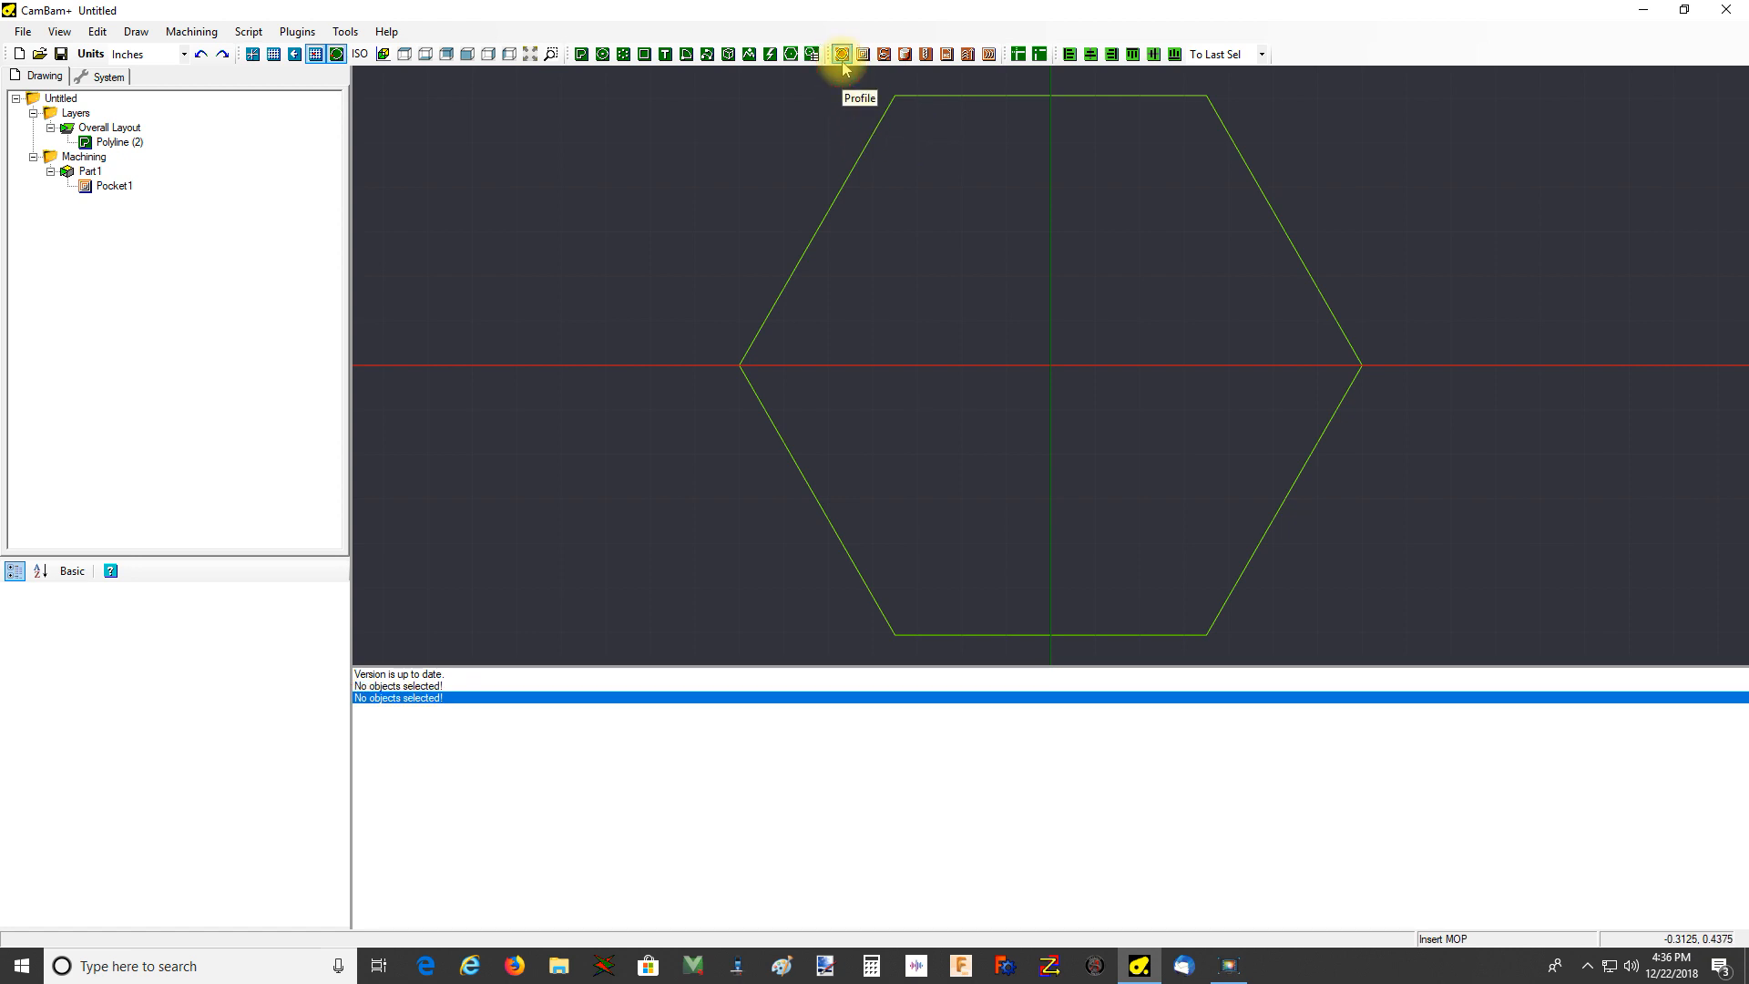
pyautogui.click(905, 96)
pyautogui.click(840, 58)
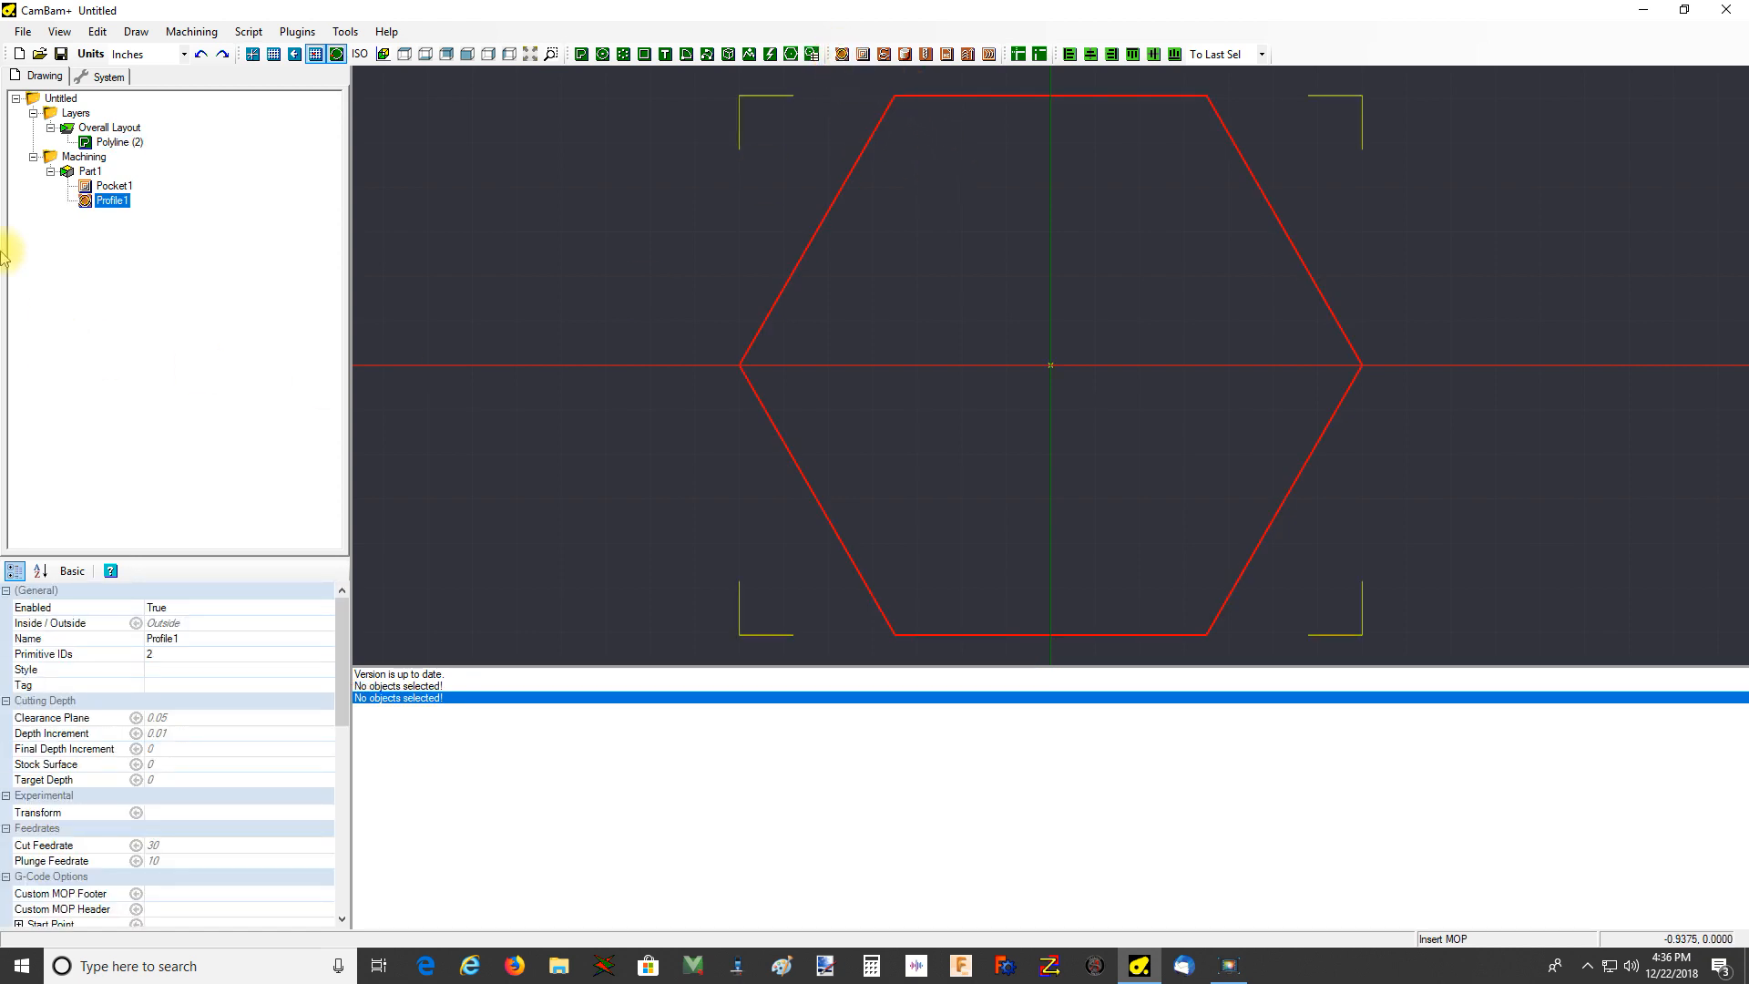
# Assign tool number 25, a 0.25" end mill, to both the pocket and profile operations and generate their toolpaths
pyautogui.click(108, 186)
pyautogui.keyDown('ctrl'); pyautogui.click(107, 186); pyautogui.keyUp('ctrl')
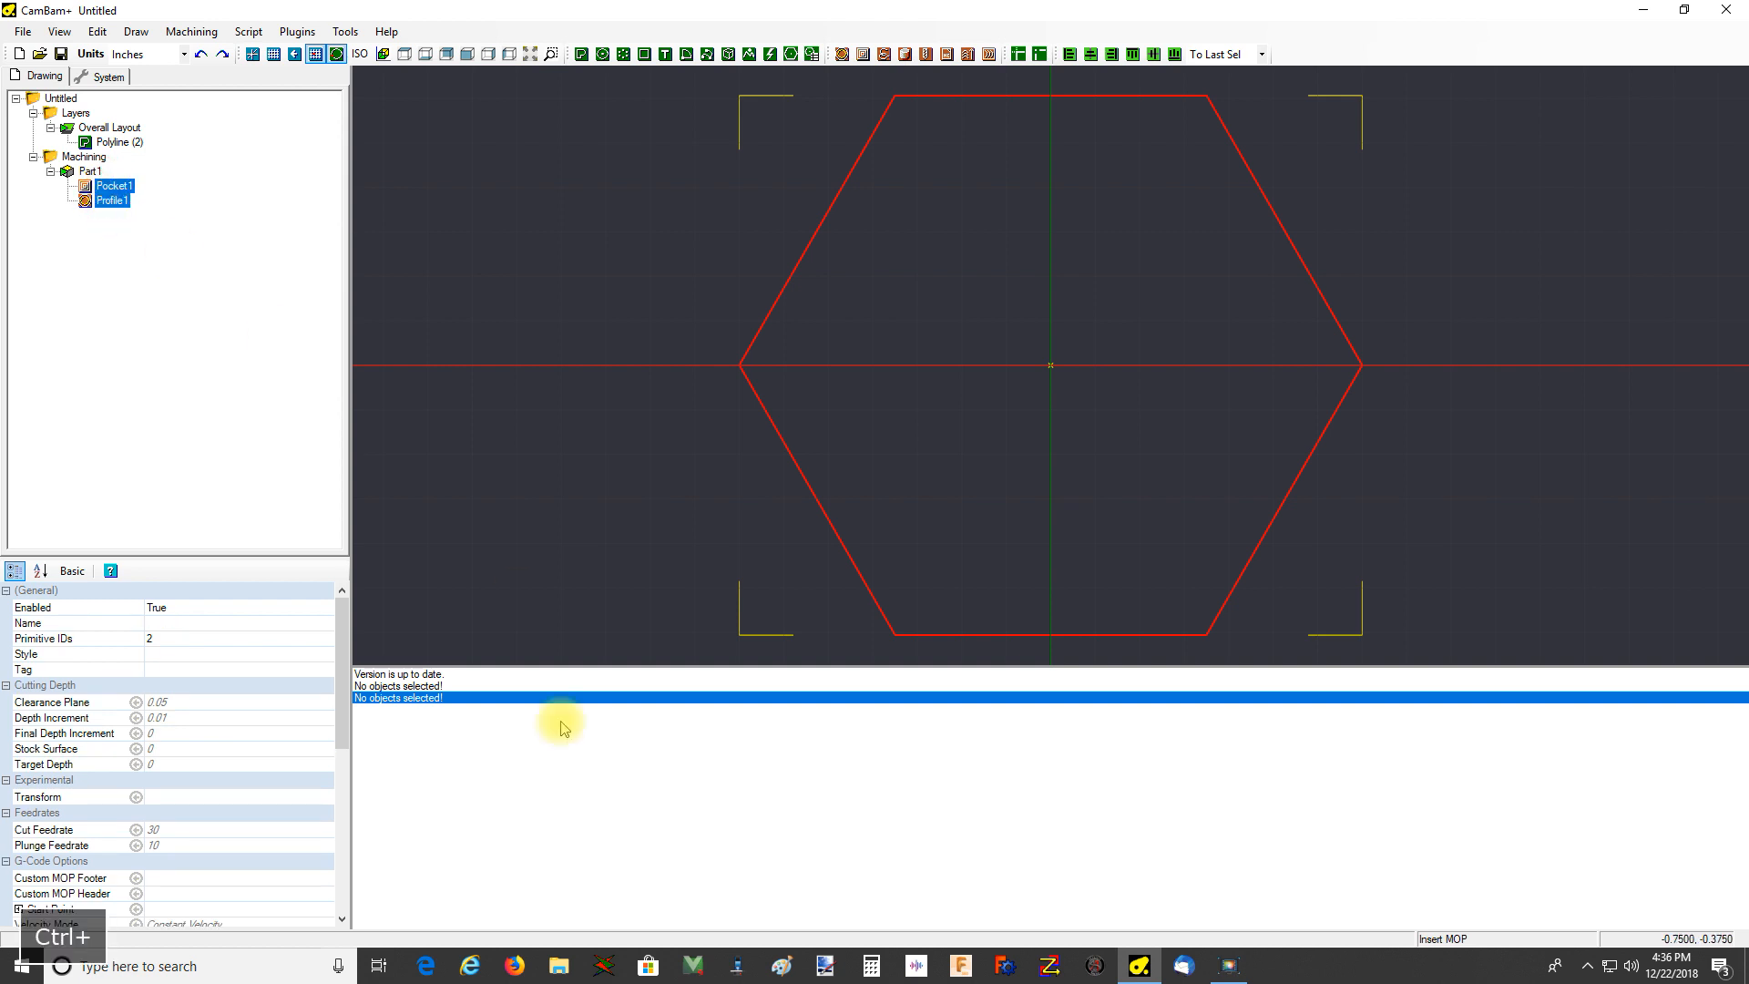
pyautogui.moveTo(345, 715); pyautogui.dragTo(340, 948)
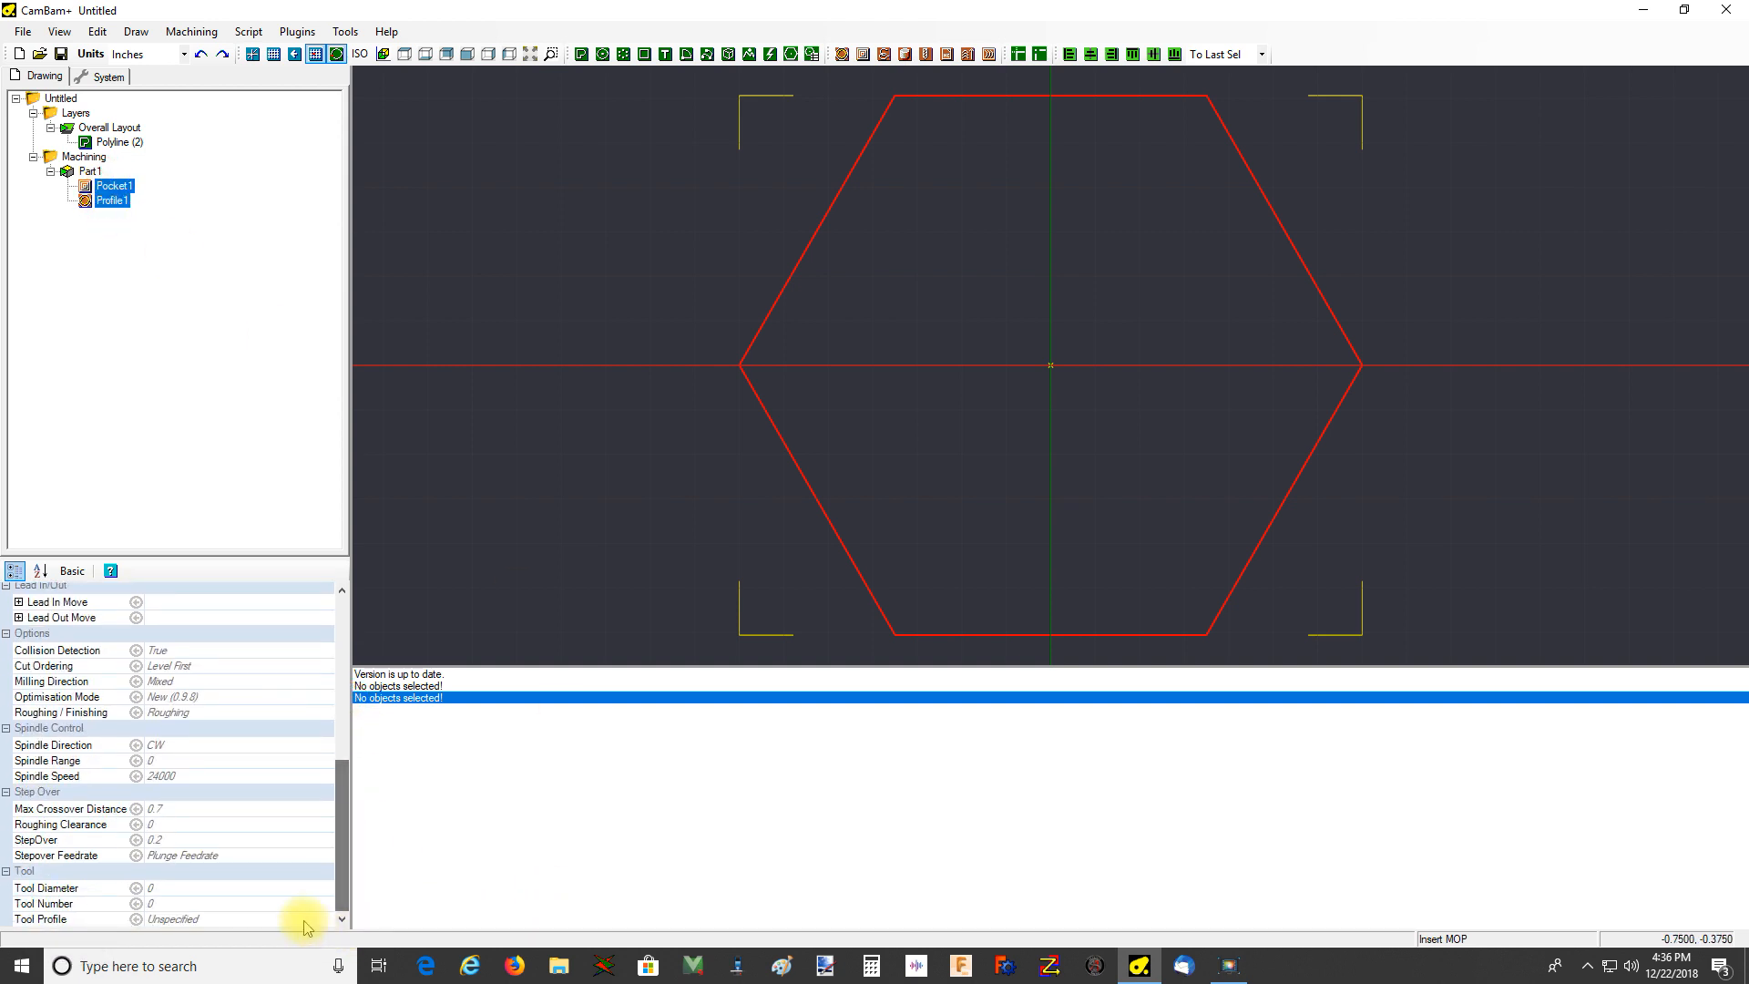
pyautogui.click(310, 905)
pyautogui.click(326, 904)
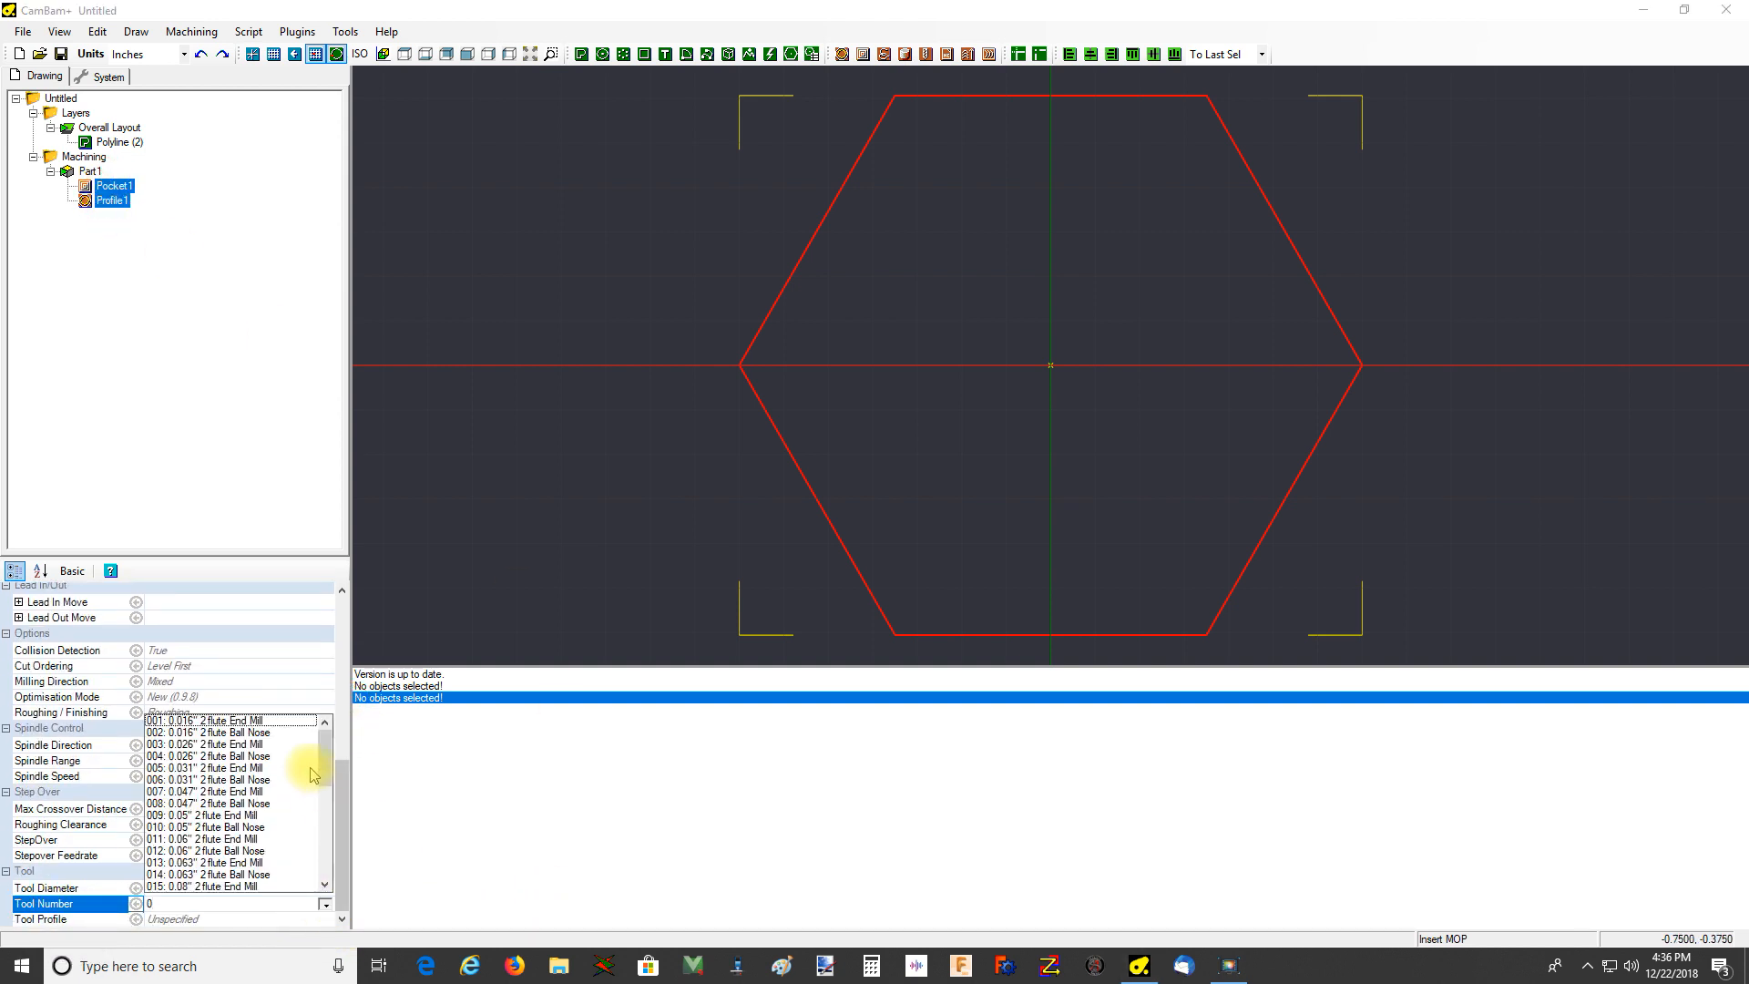
pyautogui.moveTo(323, 761); pyautogui.dragTo(330, 843)
pyautogui.click(232, 768)
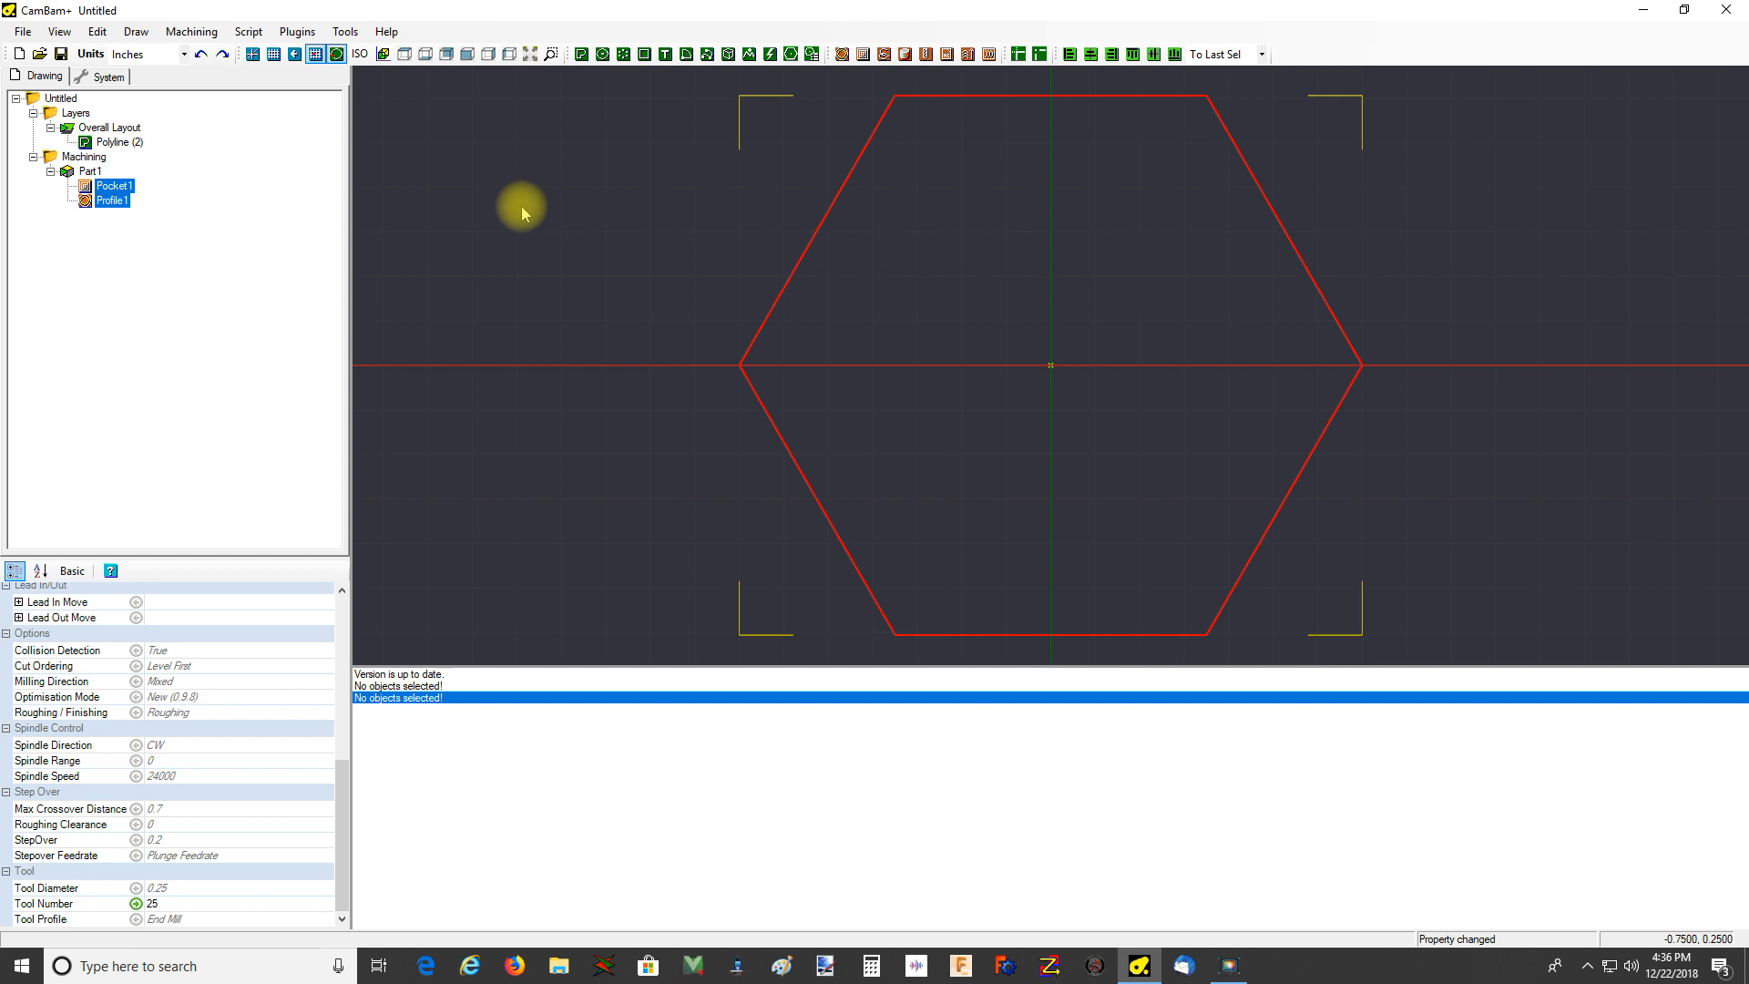
pyautogui.hotkey('ctrl', 't')
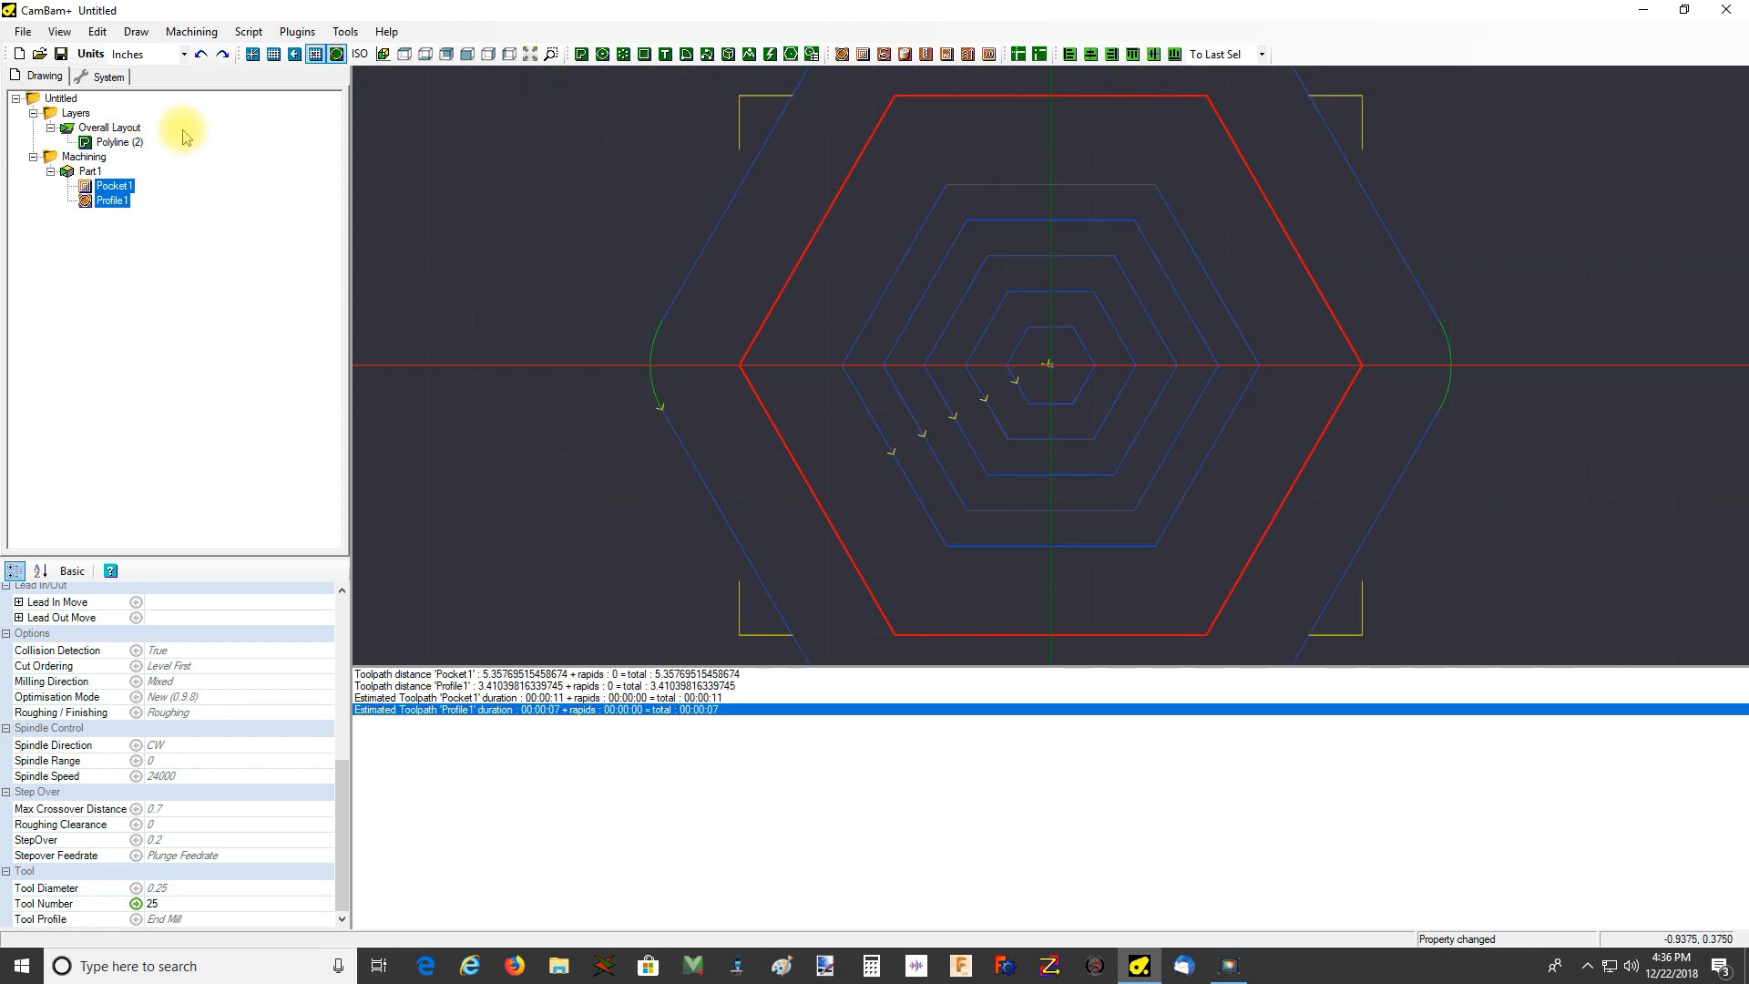
# Set the profile operation to cut Inside the hexagon and regenerate the toolpaths
pyautogui.click(116, 200)
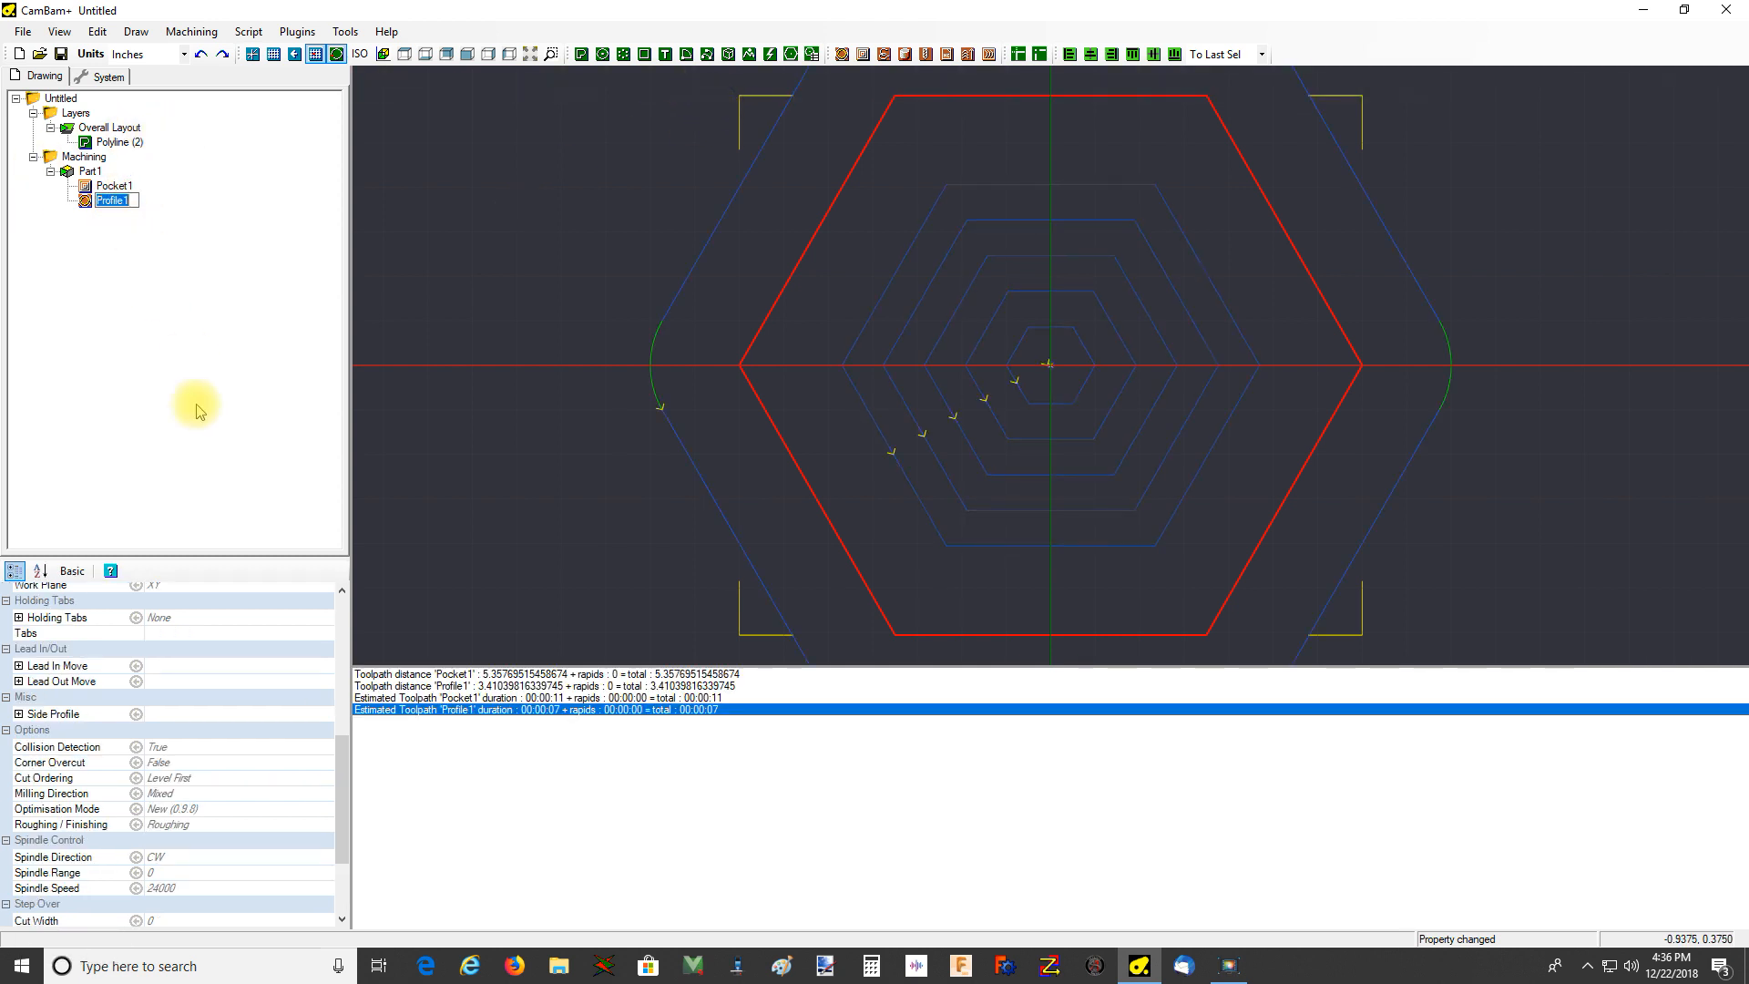
pyautogui.moveTo(344, 803); pyautogui.dragTo(351, 643)
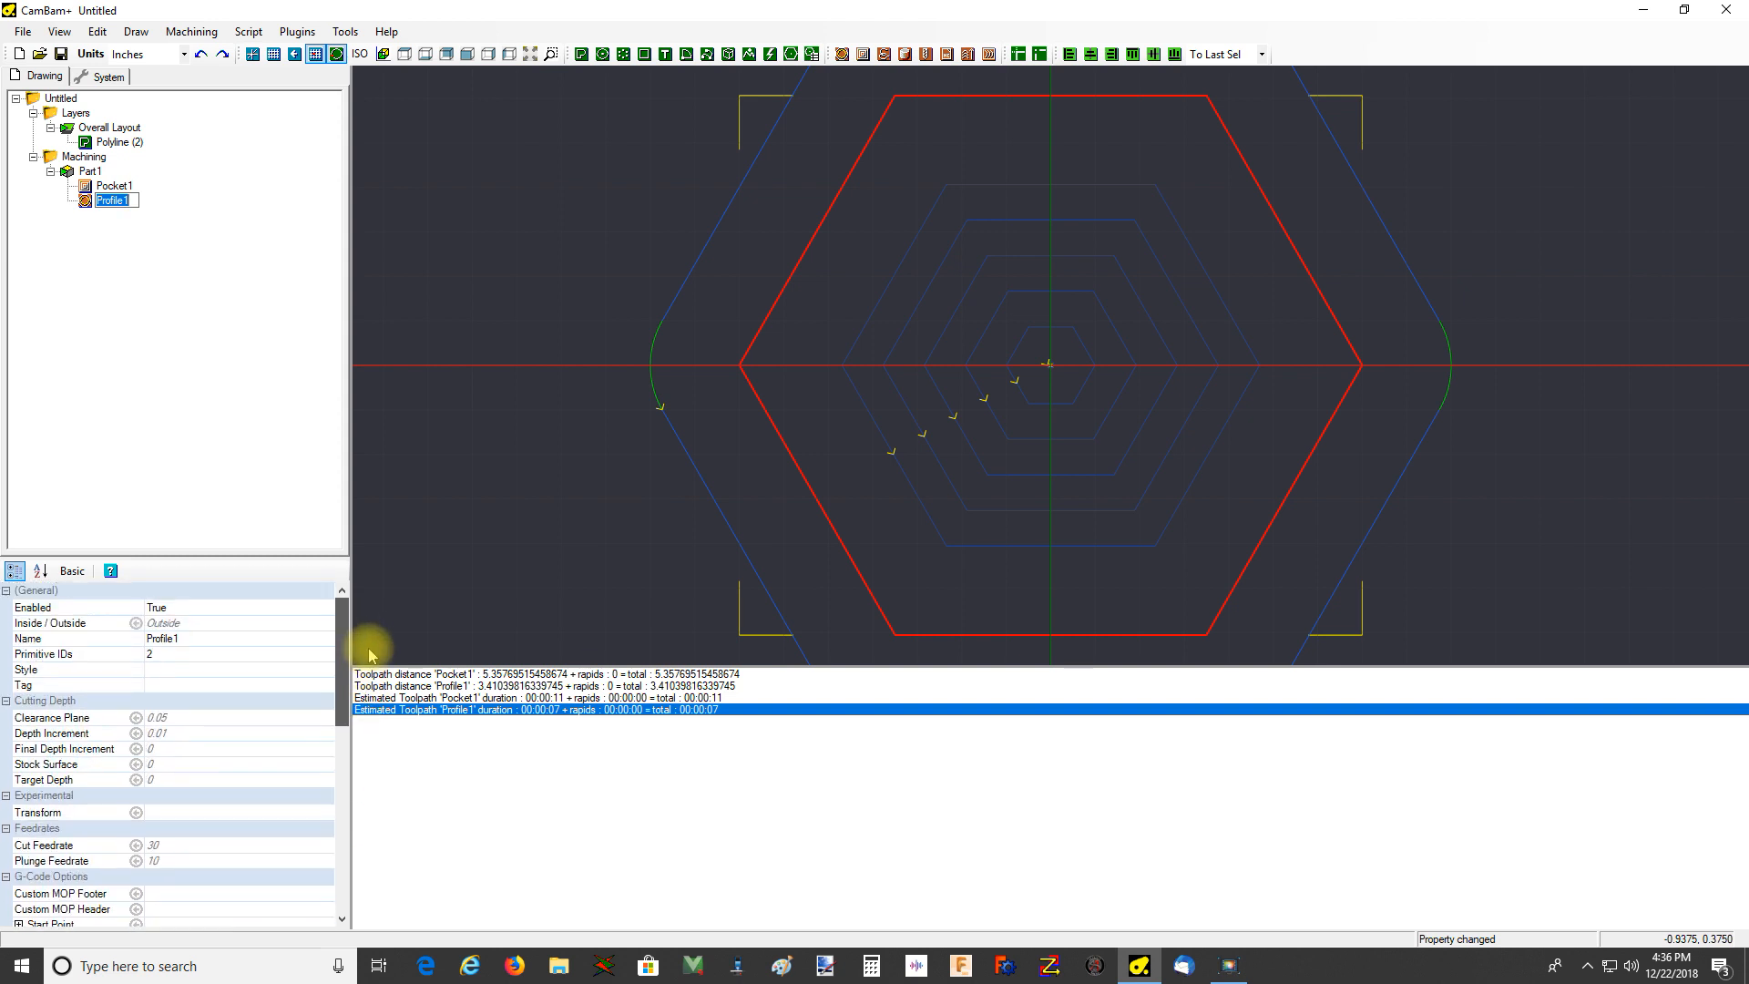
pyautogui.click(334, 627)
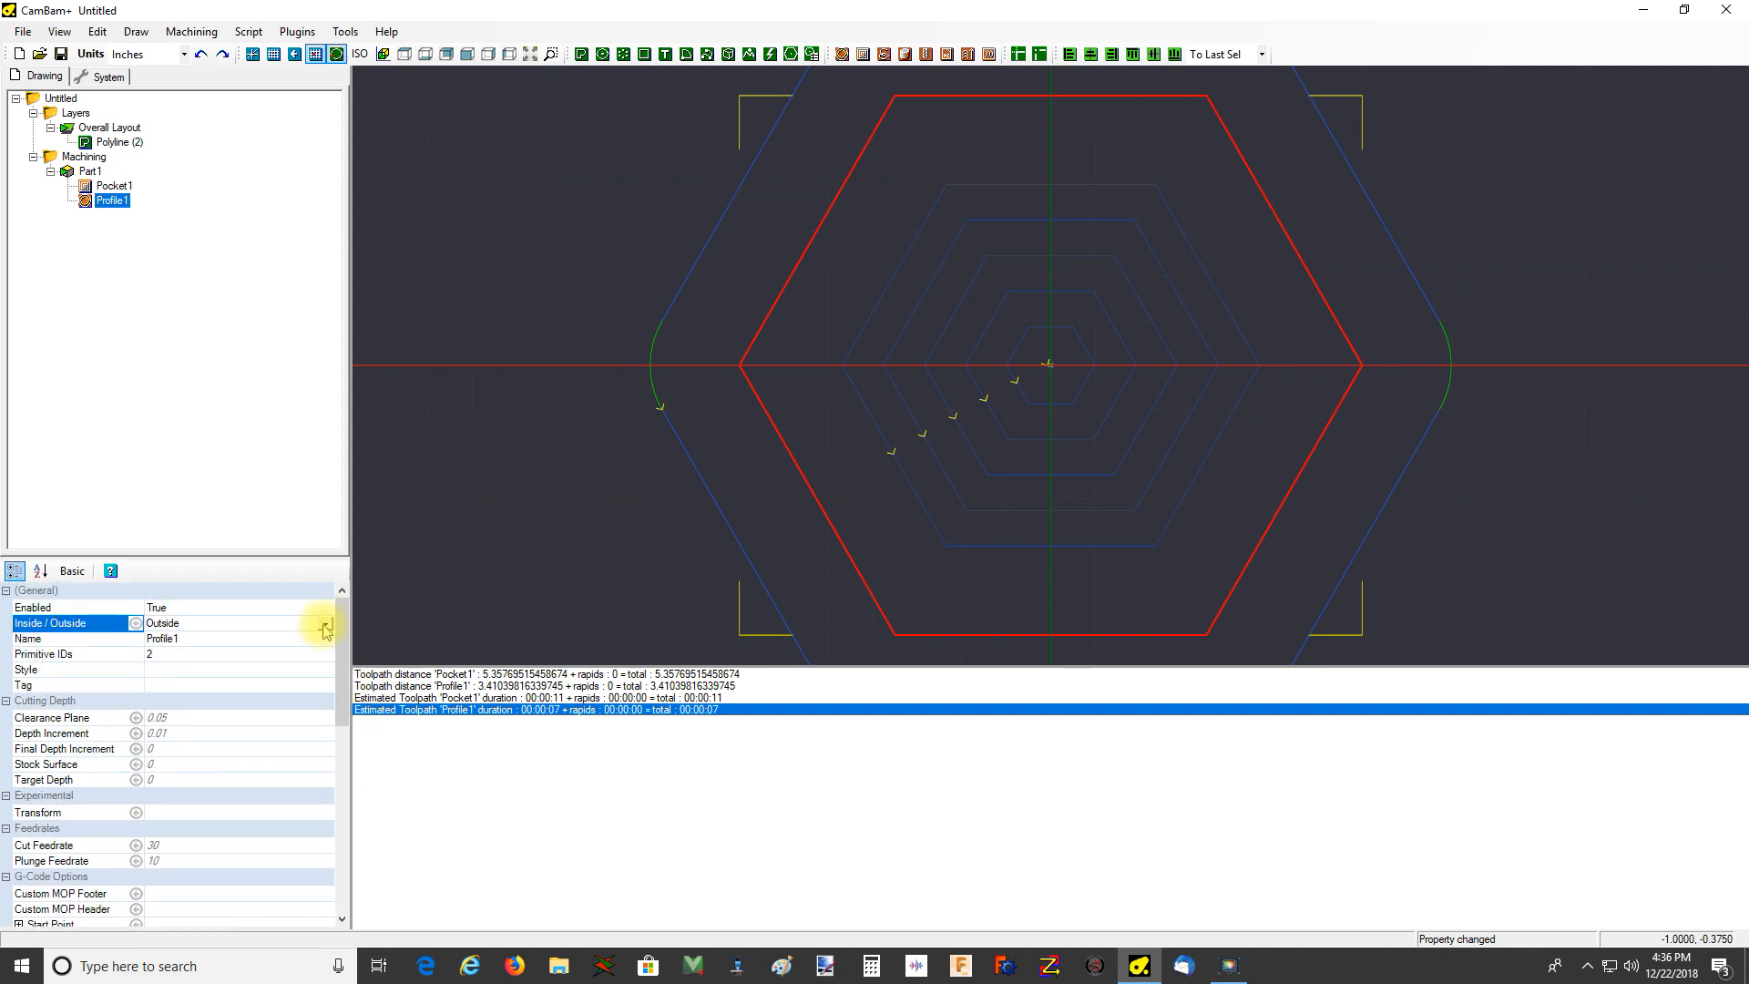
pyautogui.click(325, 624)
pyautogui.click(253, 650)
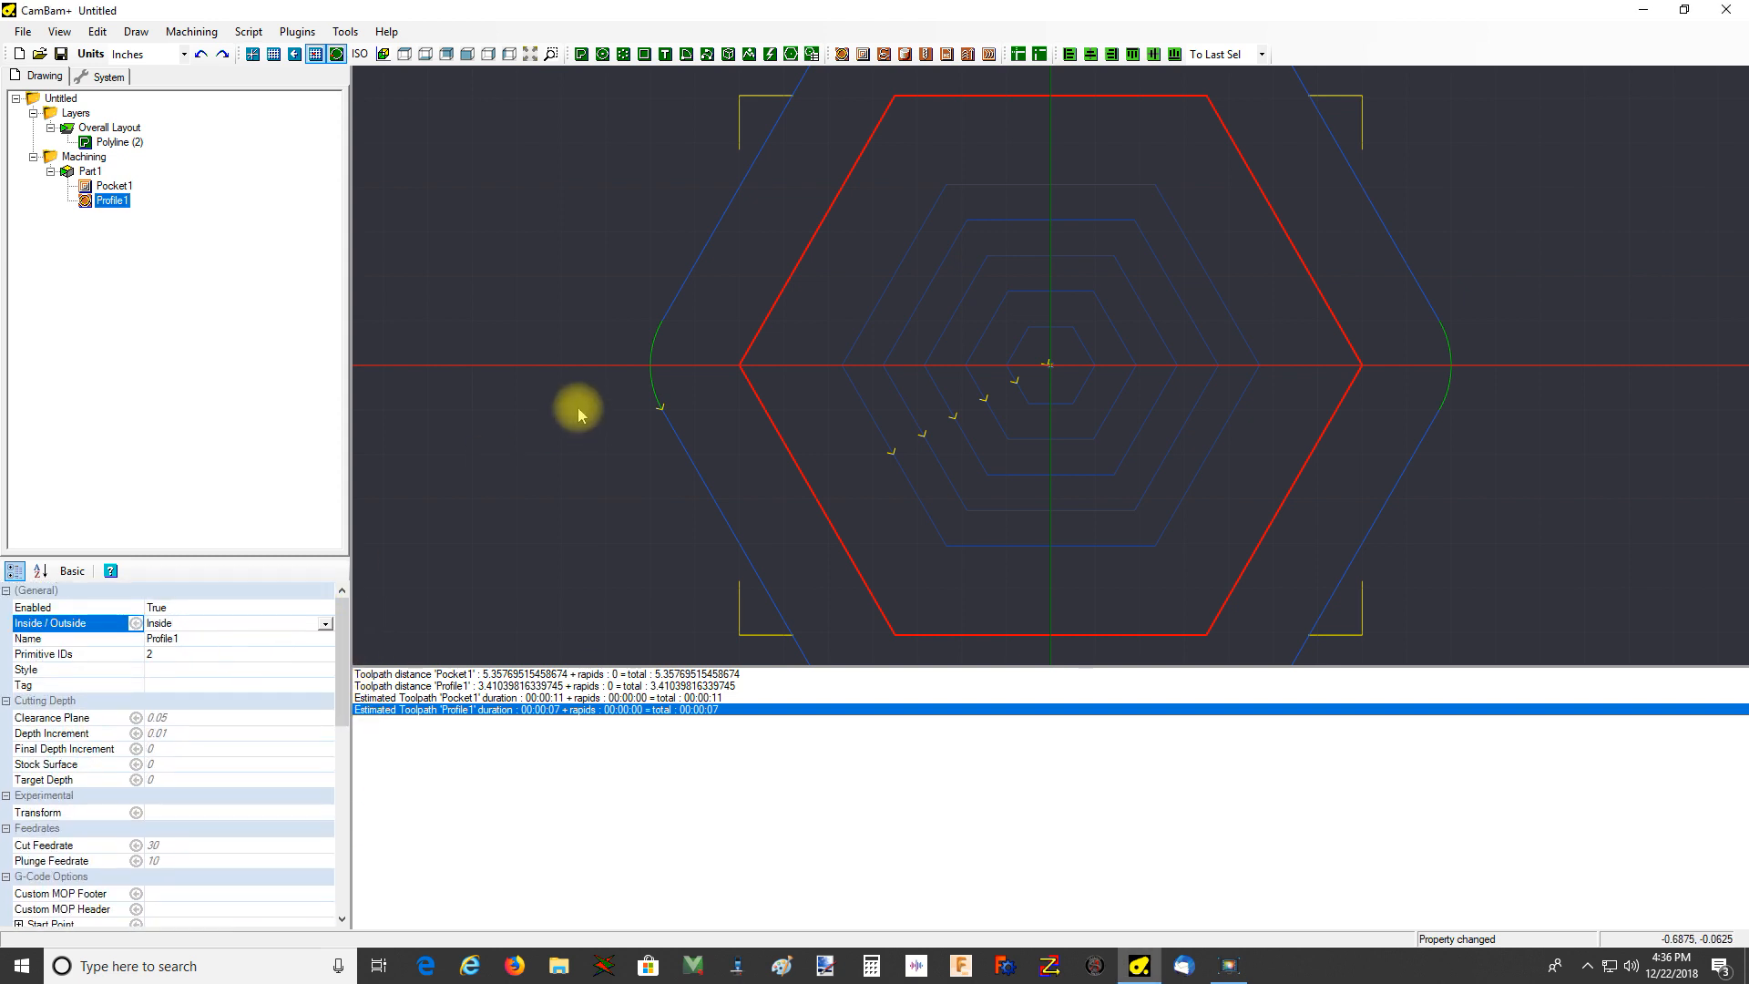
pyautogui.hotkey('ctrl', 't')
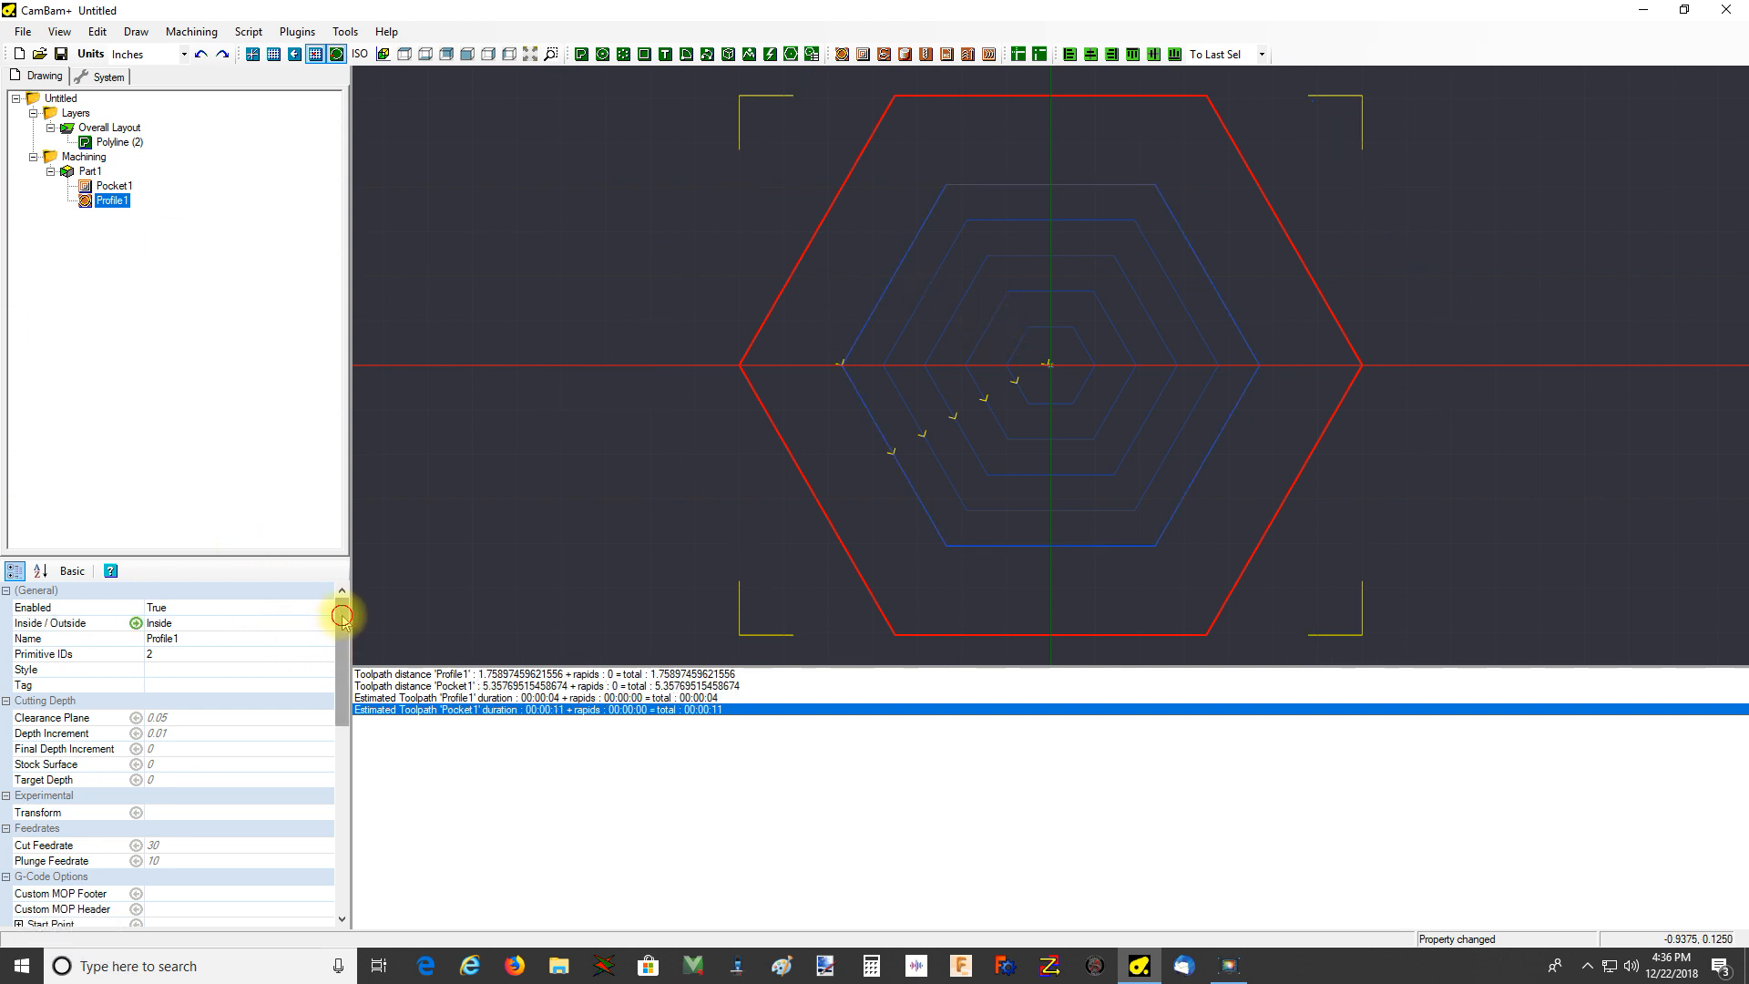
# Set Corner Overcut to True for the profile operation and regenerate the toolpaths
pyautogui.moveTo(344, 605); pyautogui.dragTo(337, 761)
pyautogui.click(326, 762)
pyautogui.click(324, 763)
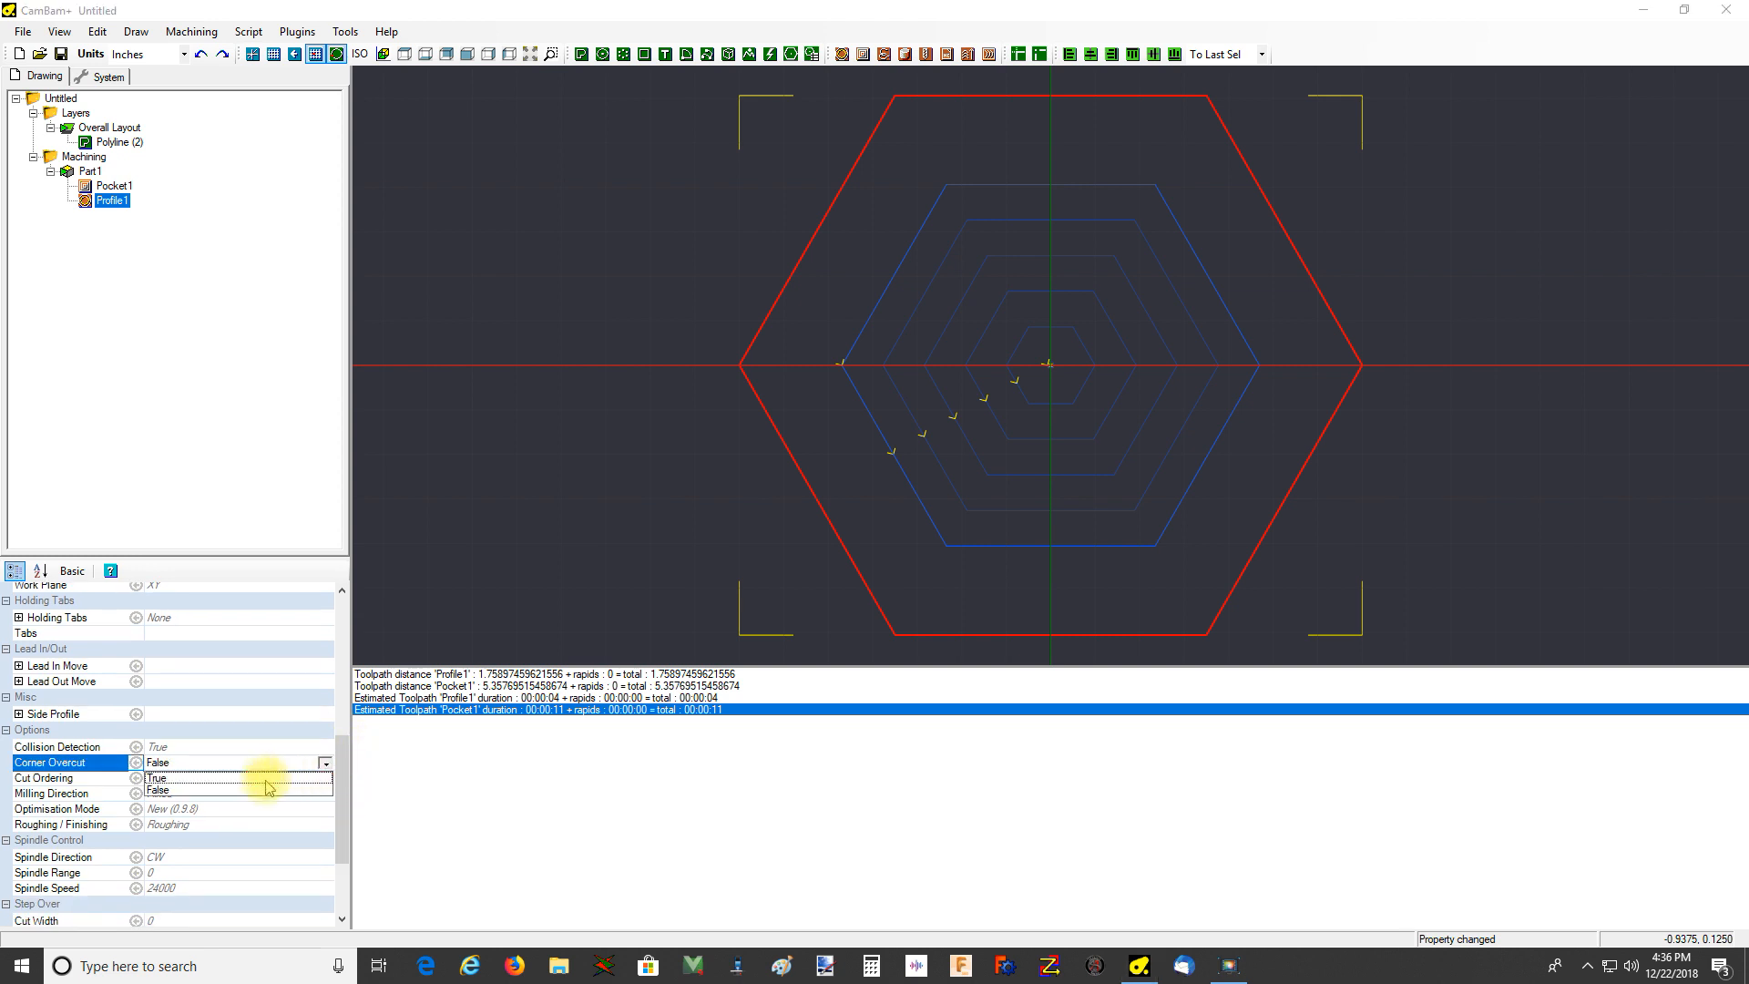
pyautogui.click(217, 778)
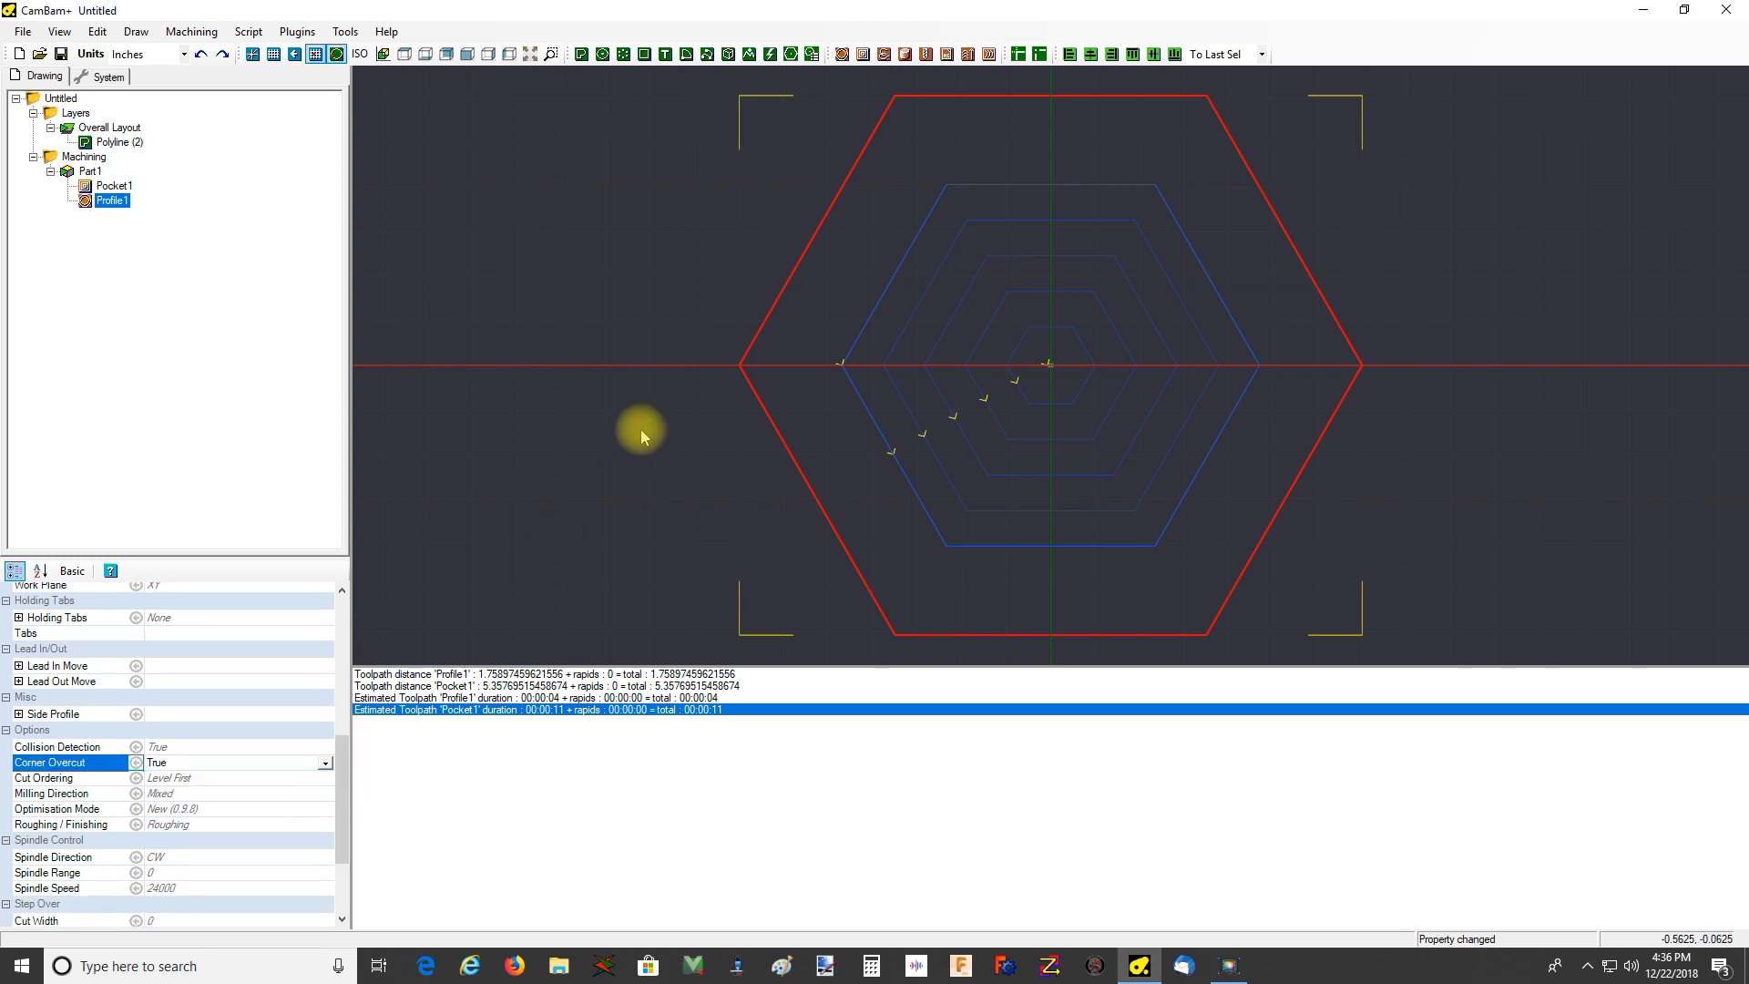
pyautogui.hotkey('ctrl', 't')
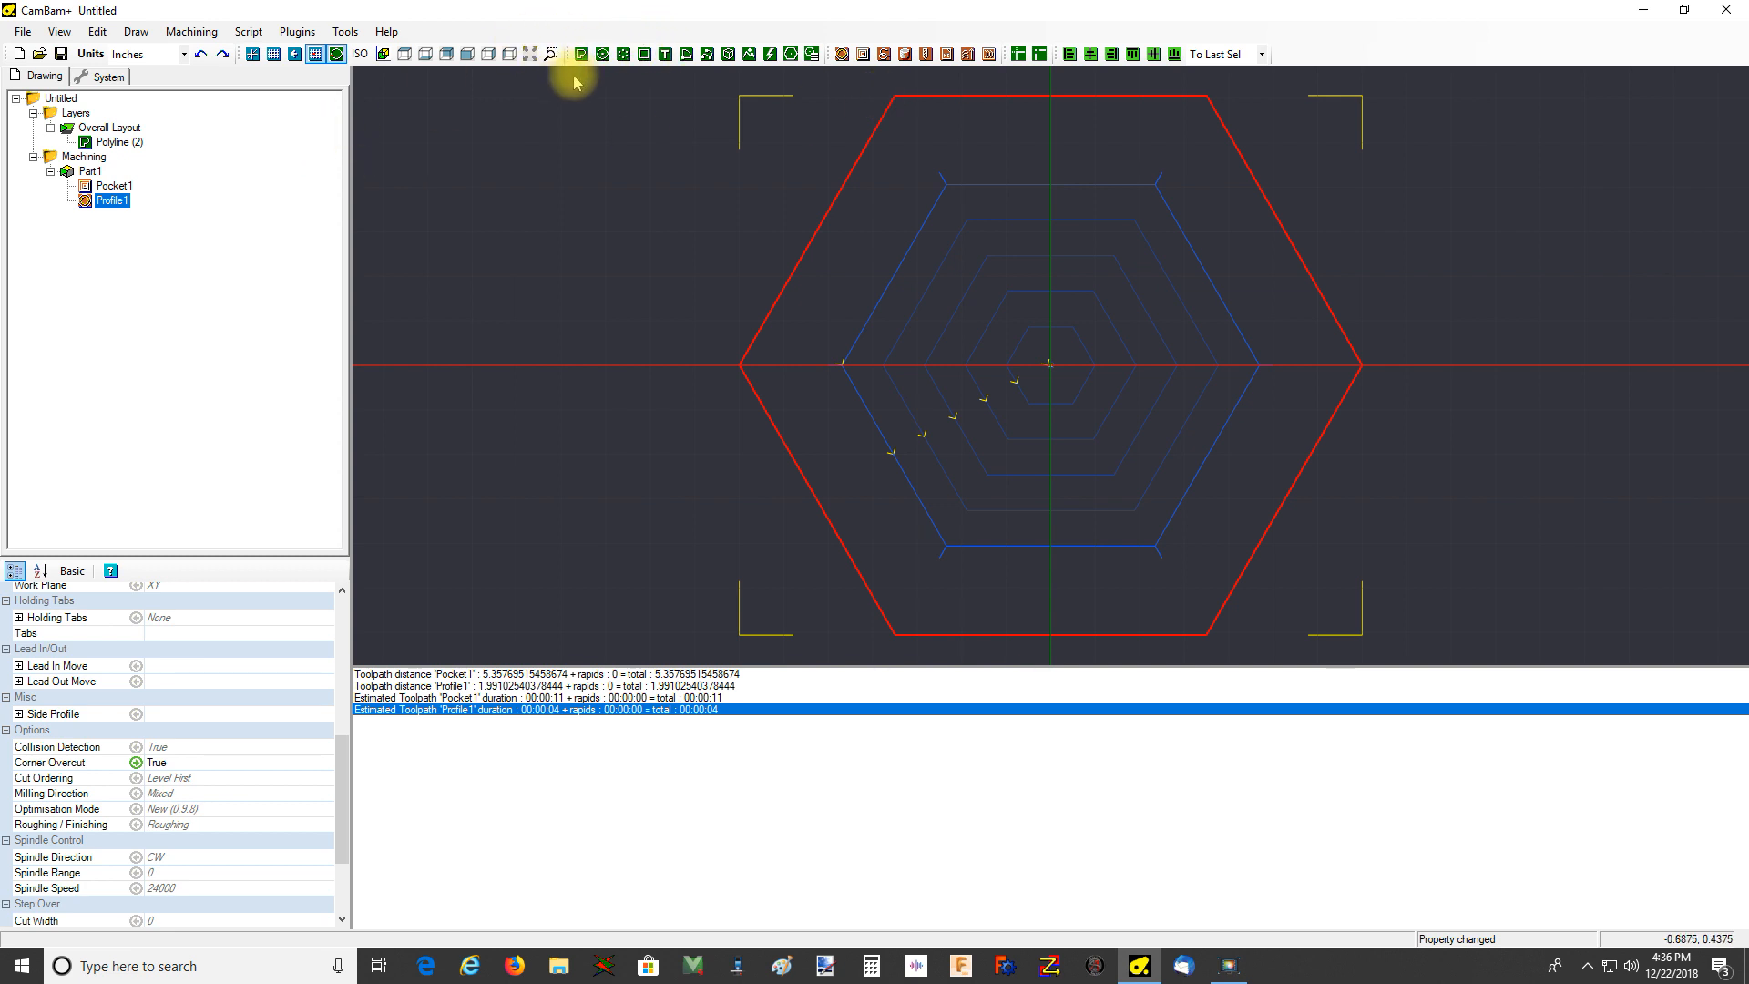
# Show the toolpath cut widths to examine the cleared area at the hexagon's corners, and hide them again
pyautogui.click(59, 31)
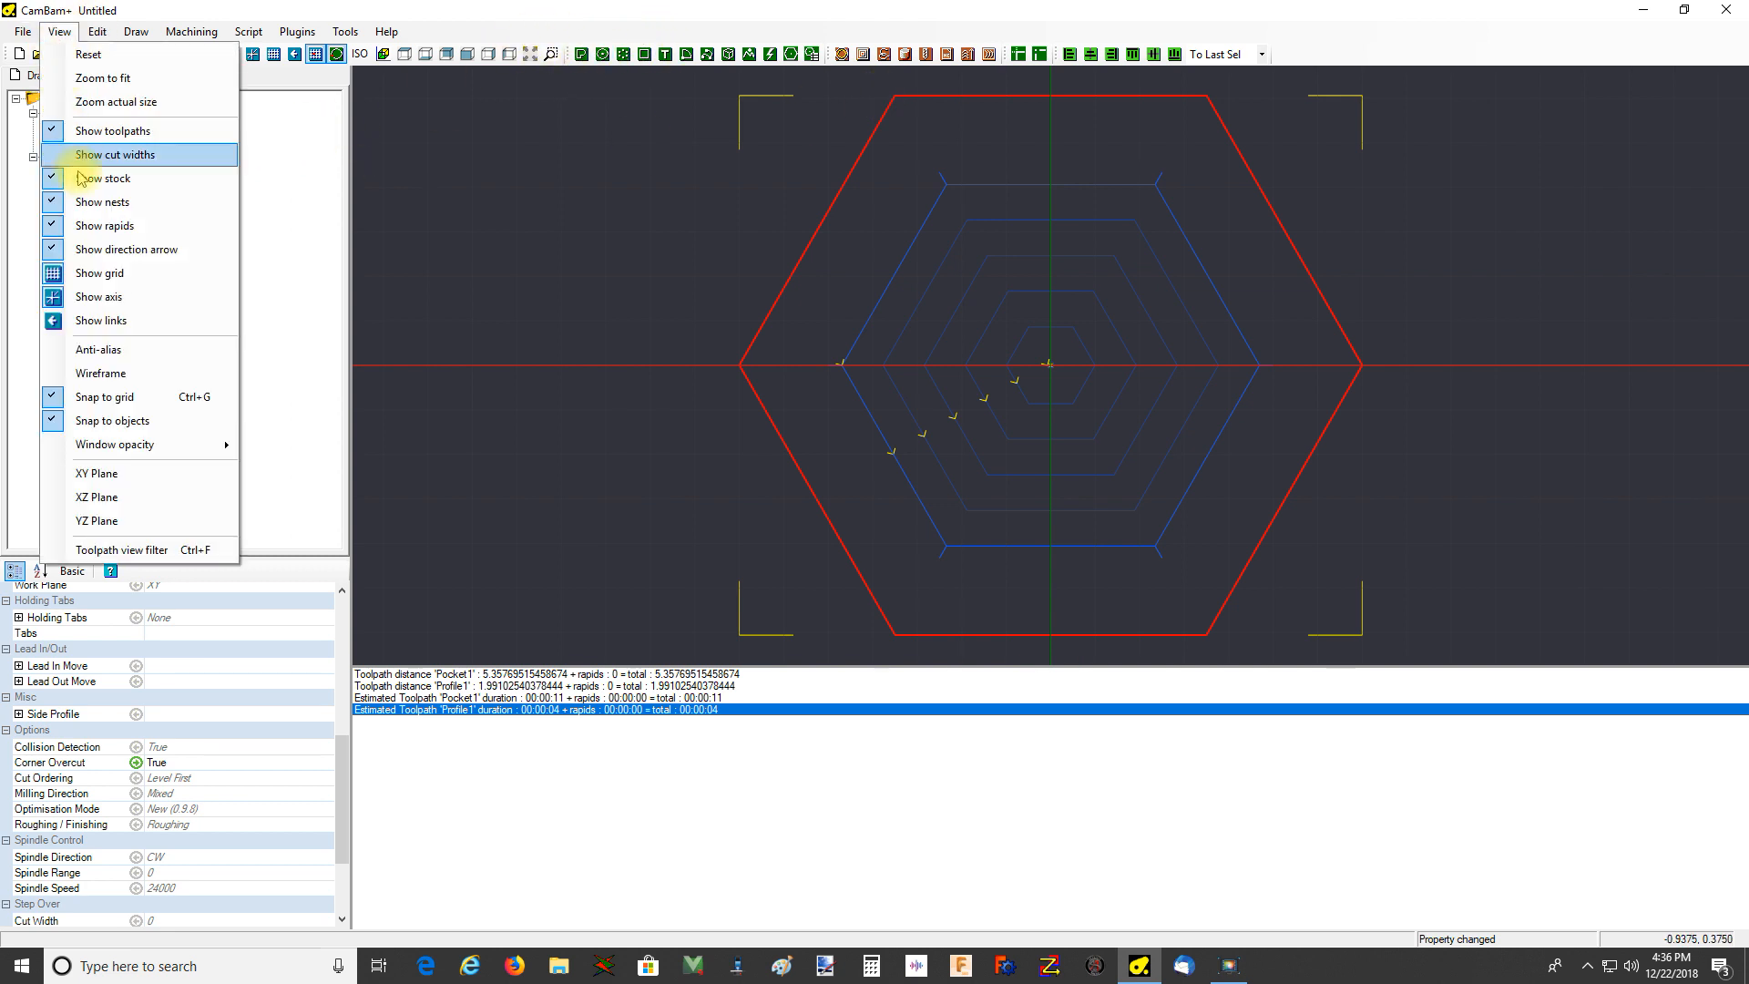
pyautogui.click(86, 153)
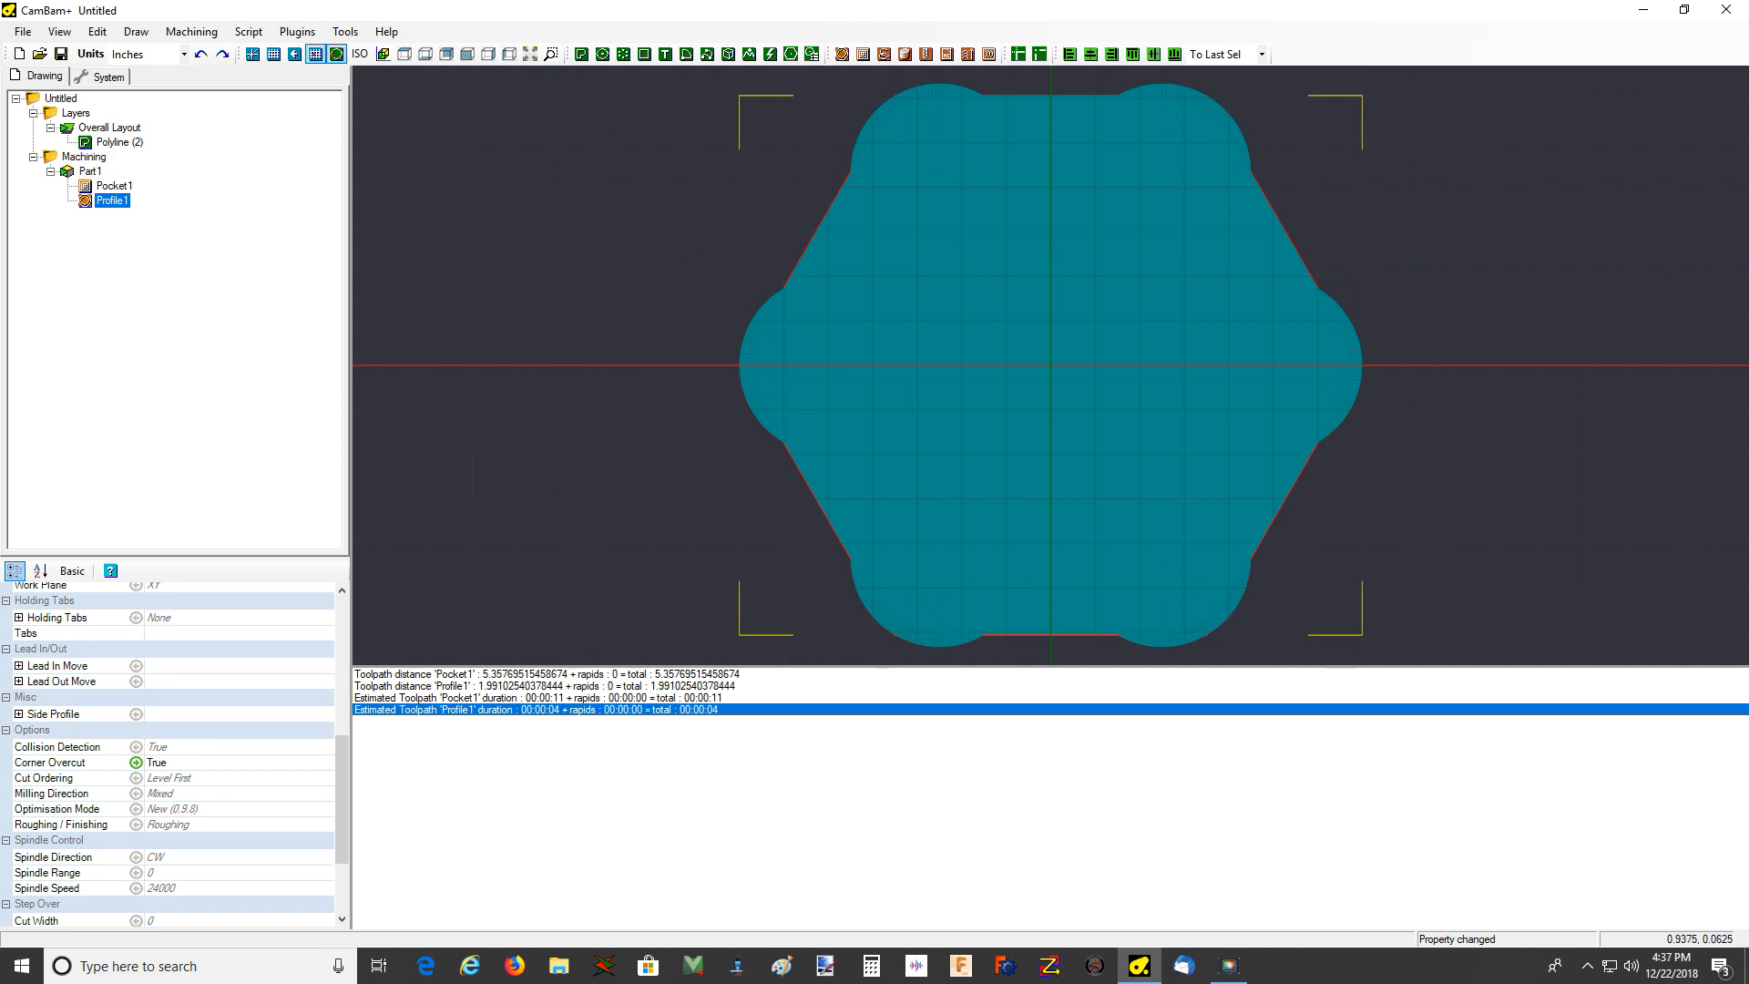
pyautogui.click(1539, 270)
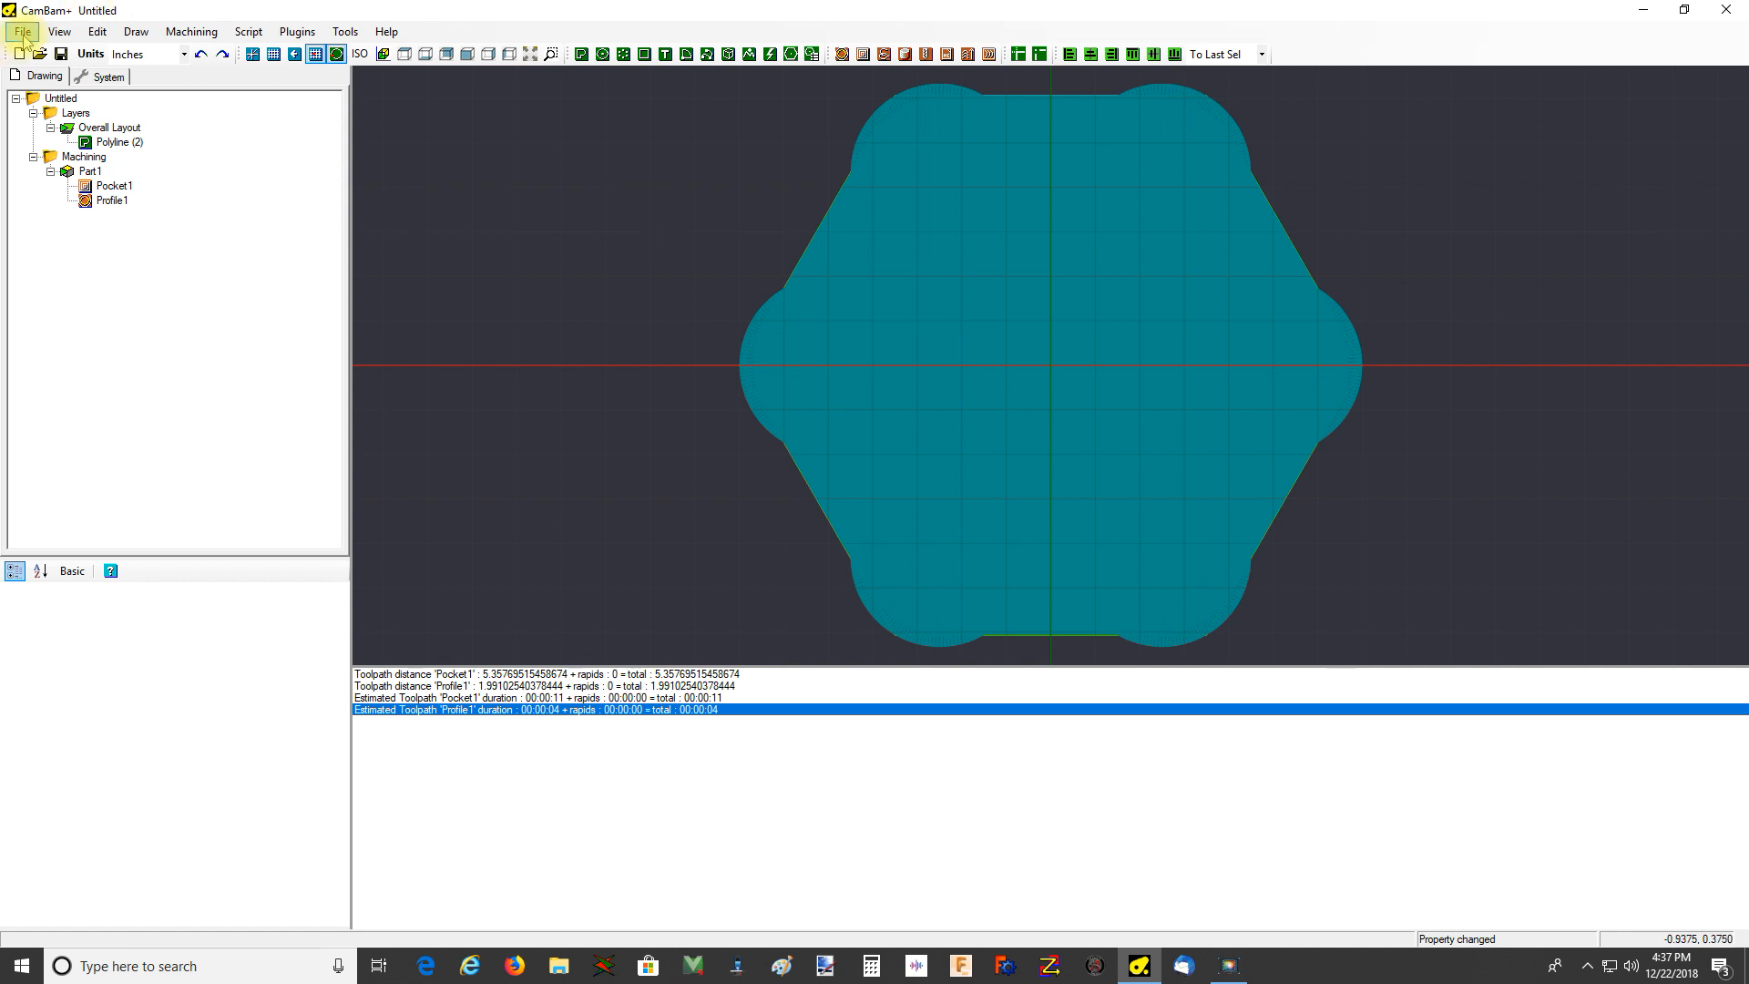
pyautogui.click(59, 31)
pyautogui.click(140, 154)
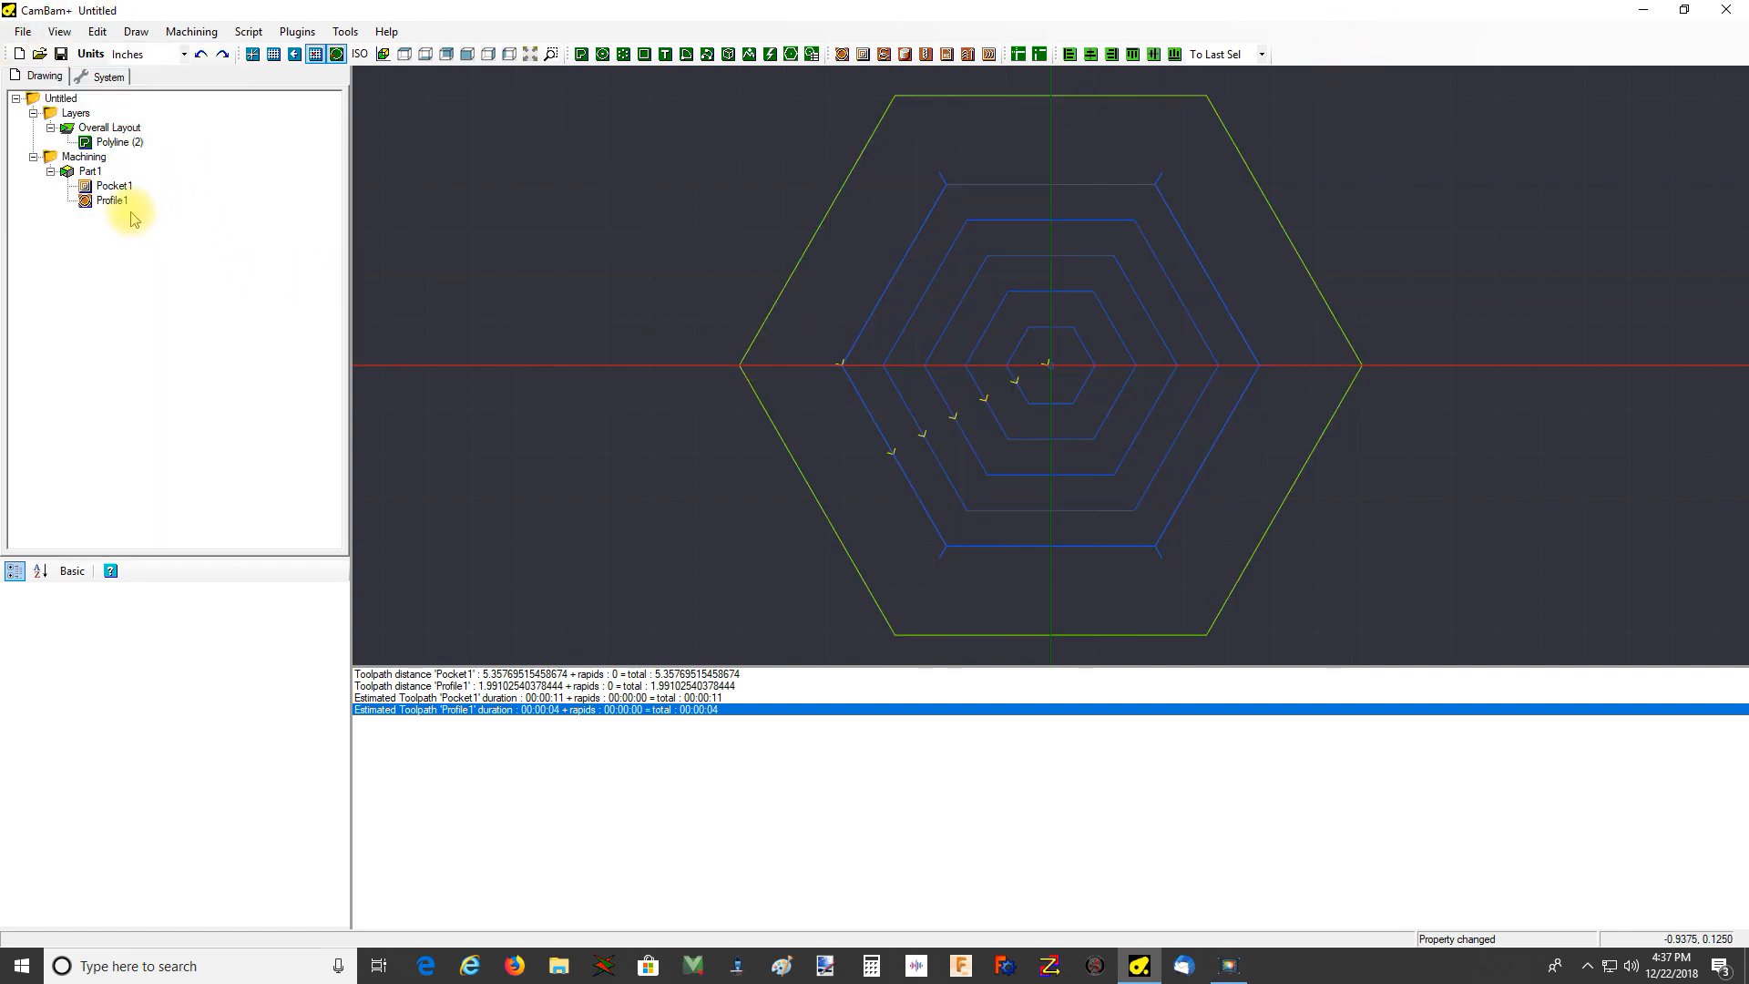
# Duplicate the Profile1 operation within Part1 and disable the original
pyautogui.click(876, 135)
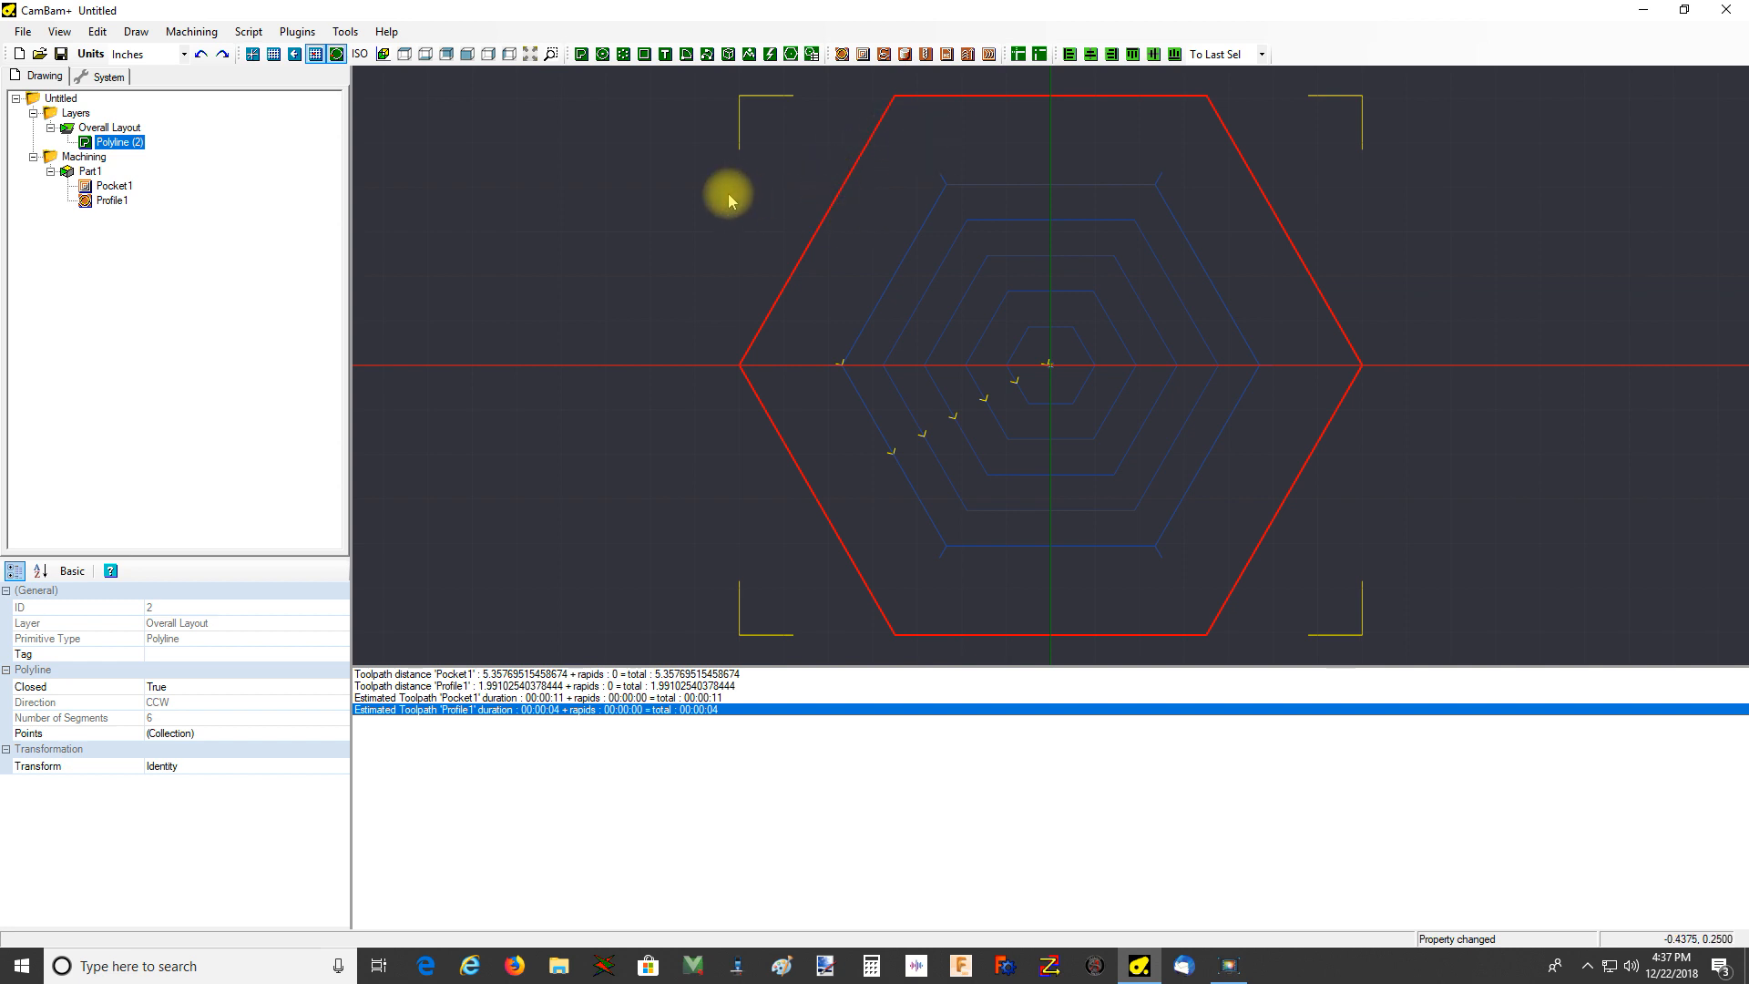
pyautogui.click(111, 200)
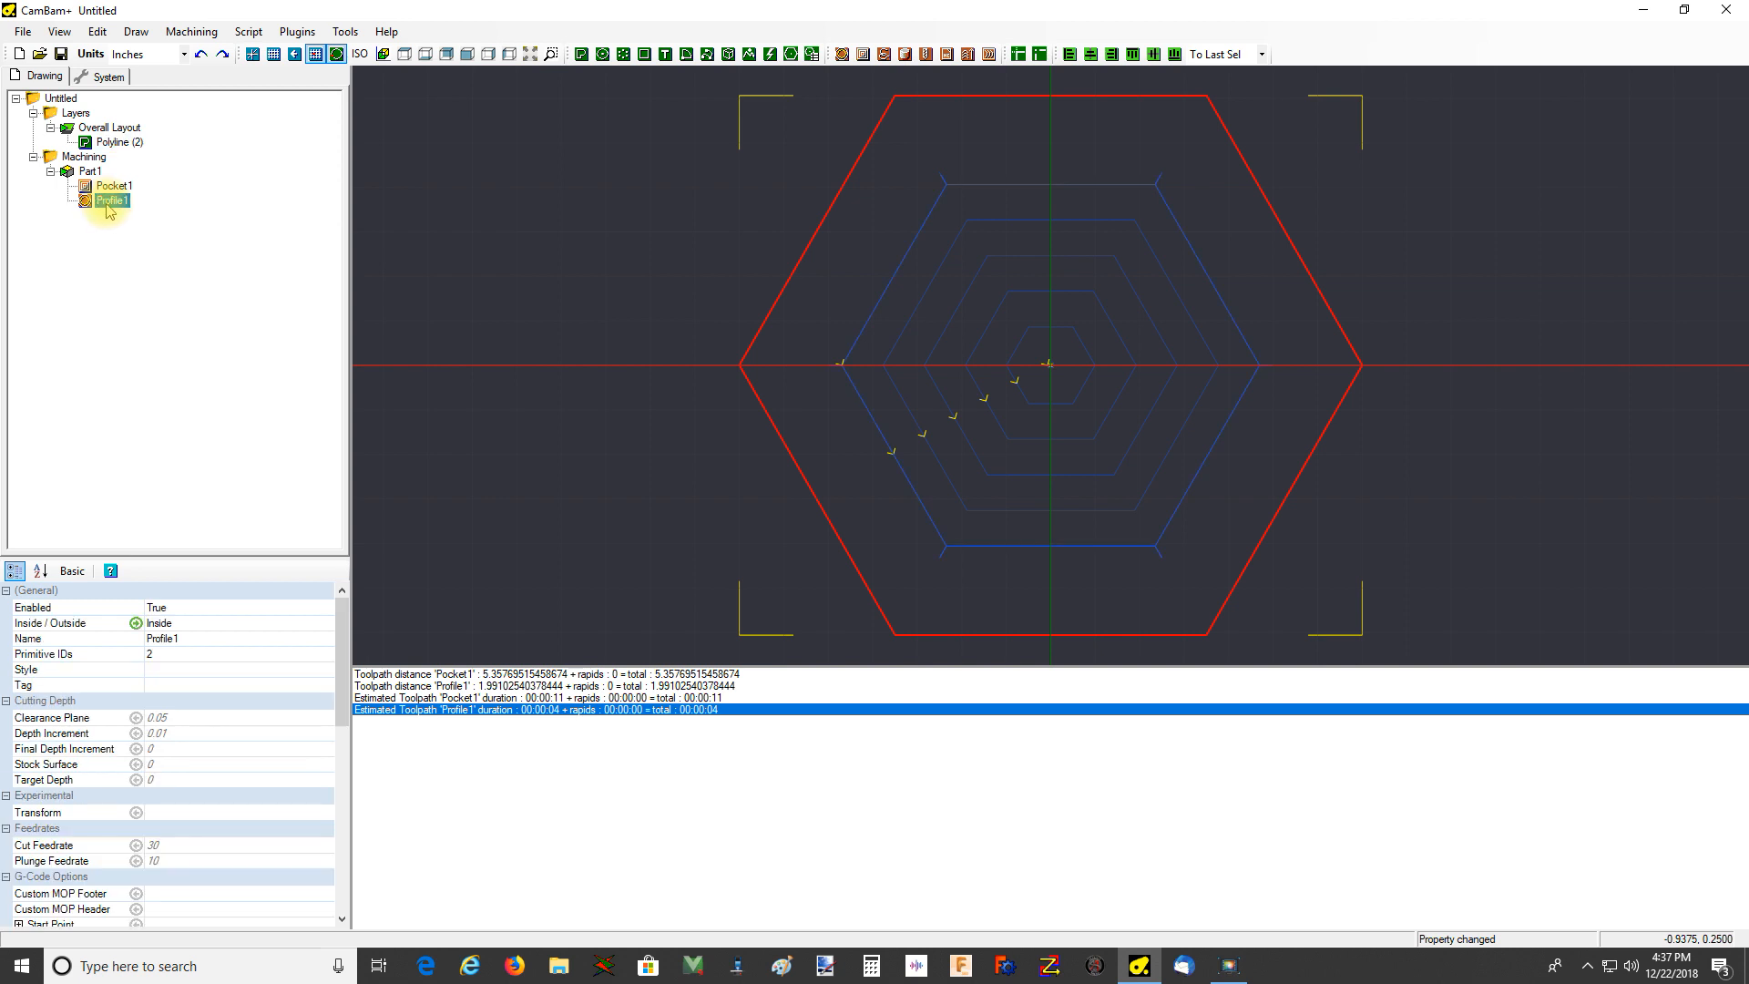
pyautogui.hotkey('ctrl', 'c')
pyautogui.hotkey('ctrl', 'v')
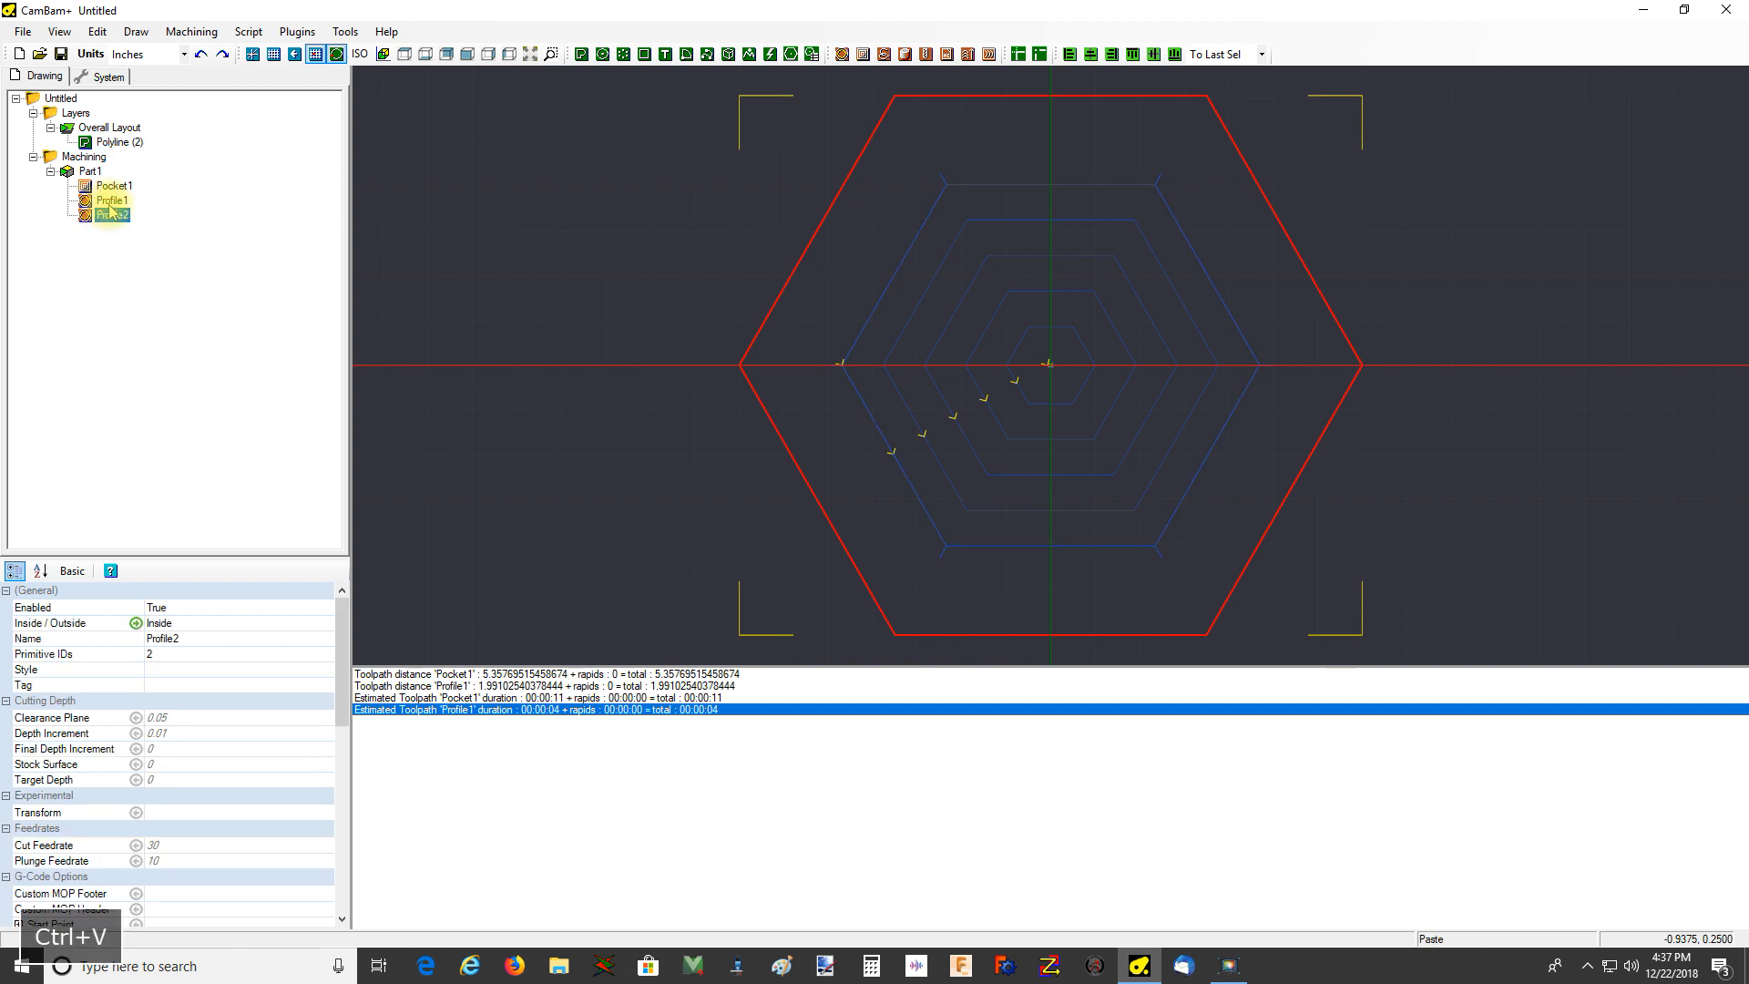
pyautogui.click(110, 200)
pyautogui.press('space')
# Set the disabled Profile1 operation's tool number to 21, the 0.125" 2 flute End Mill
pyautogui.moveTo(346, 720); pyautogui.dragTo(359, 934)
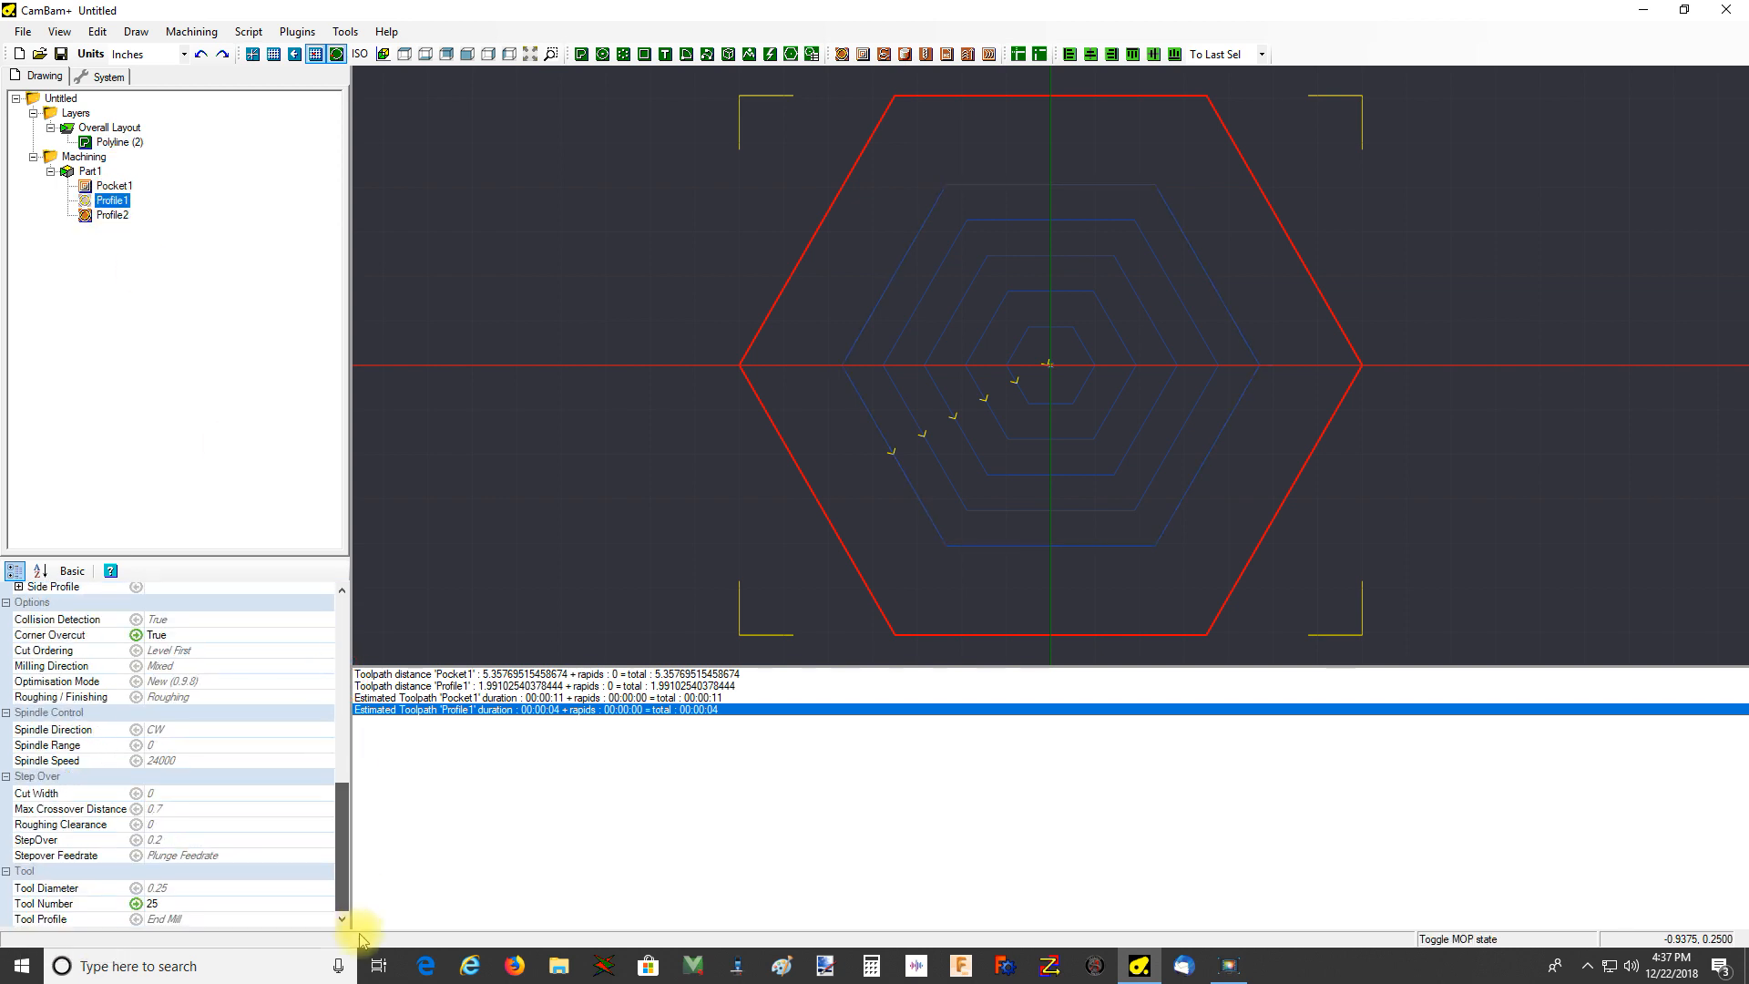
pyautogui.click(326, 903)
pyautogui.click(323, 903)
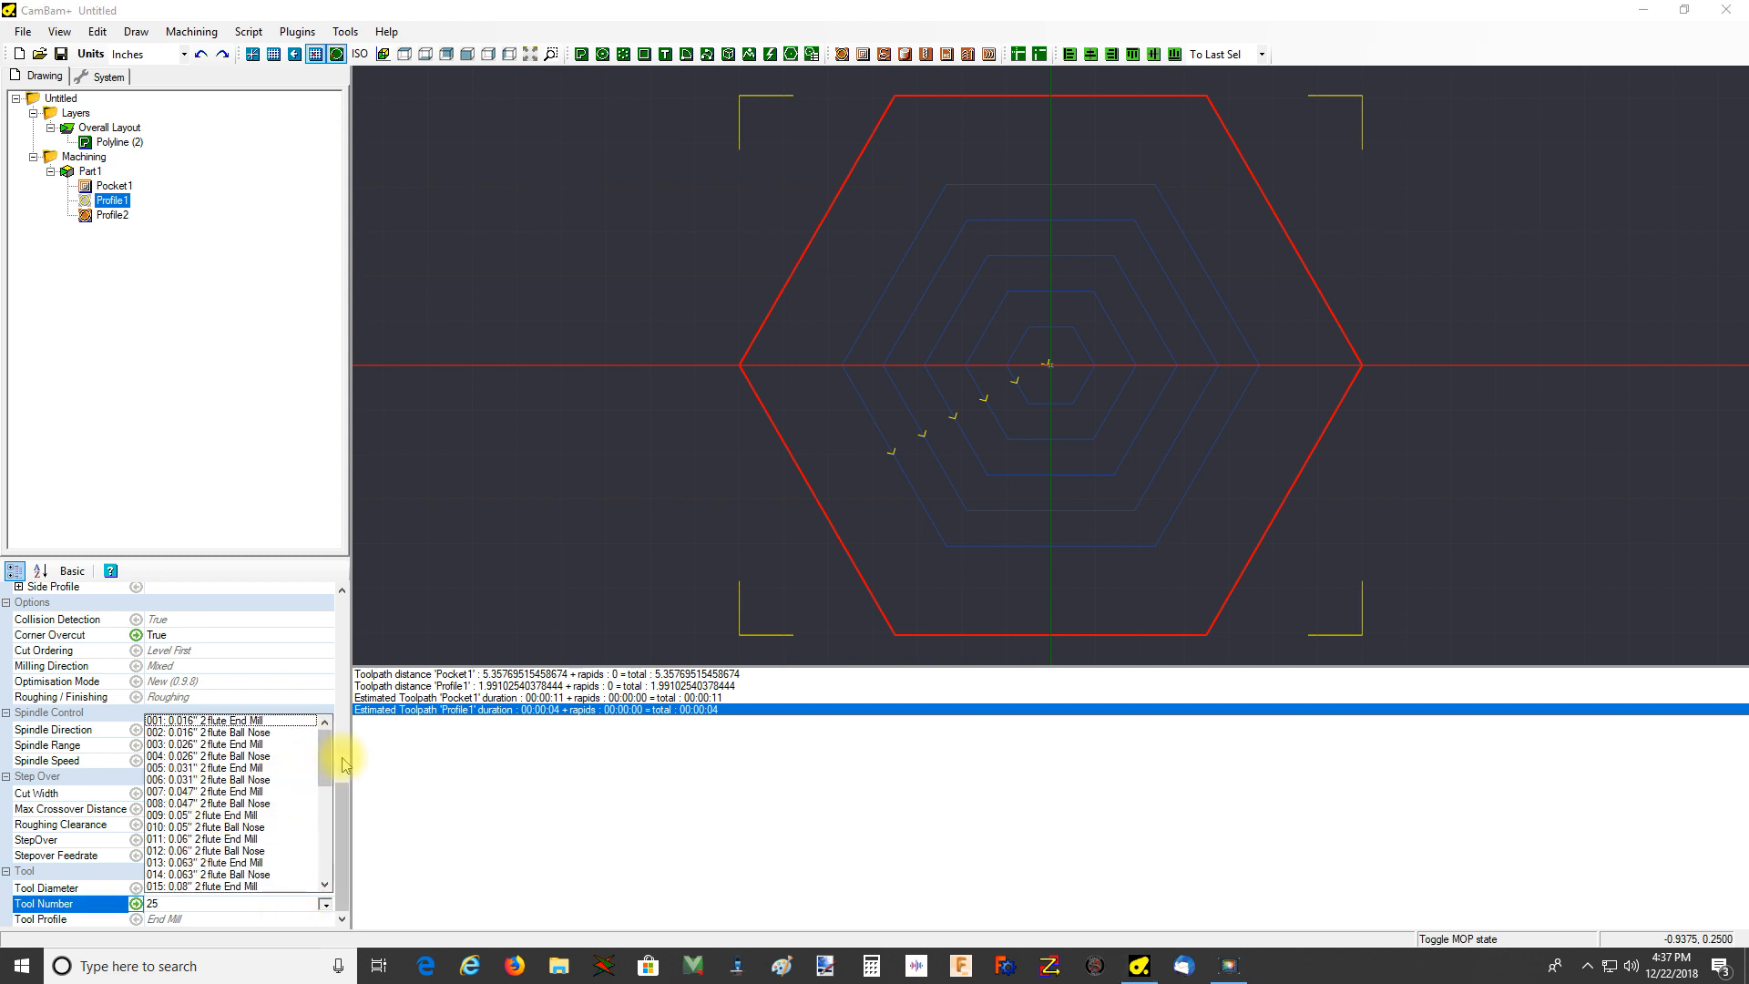
pyautogui.scroll(-2, 334, 775)
pyautogui.scroll(-2, 333, 774)
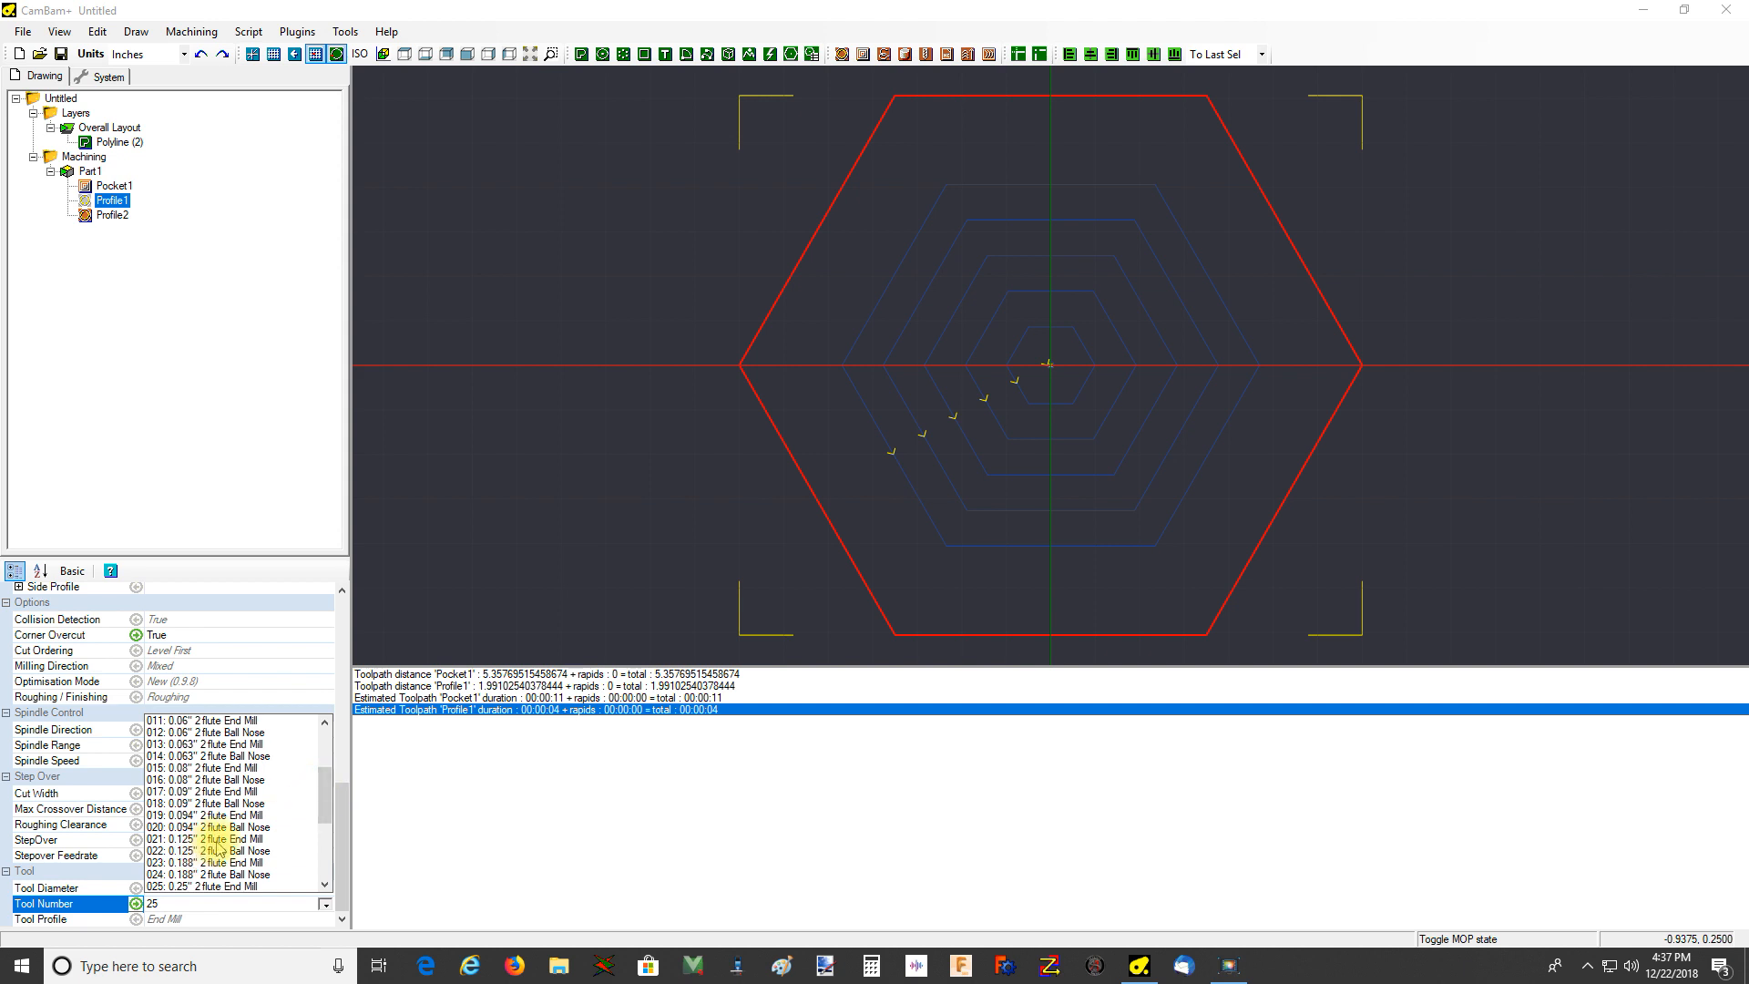
pyautogui.click(216, 839)
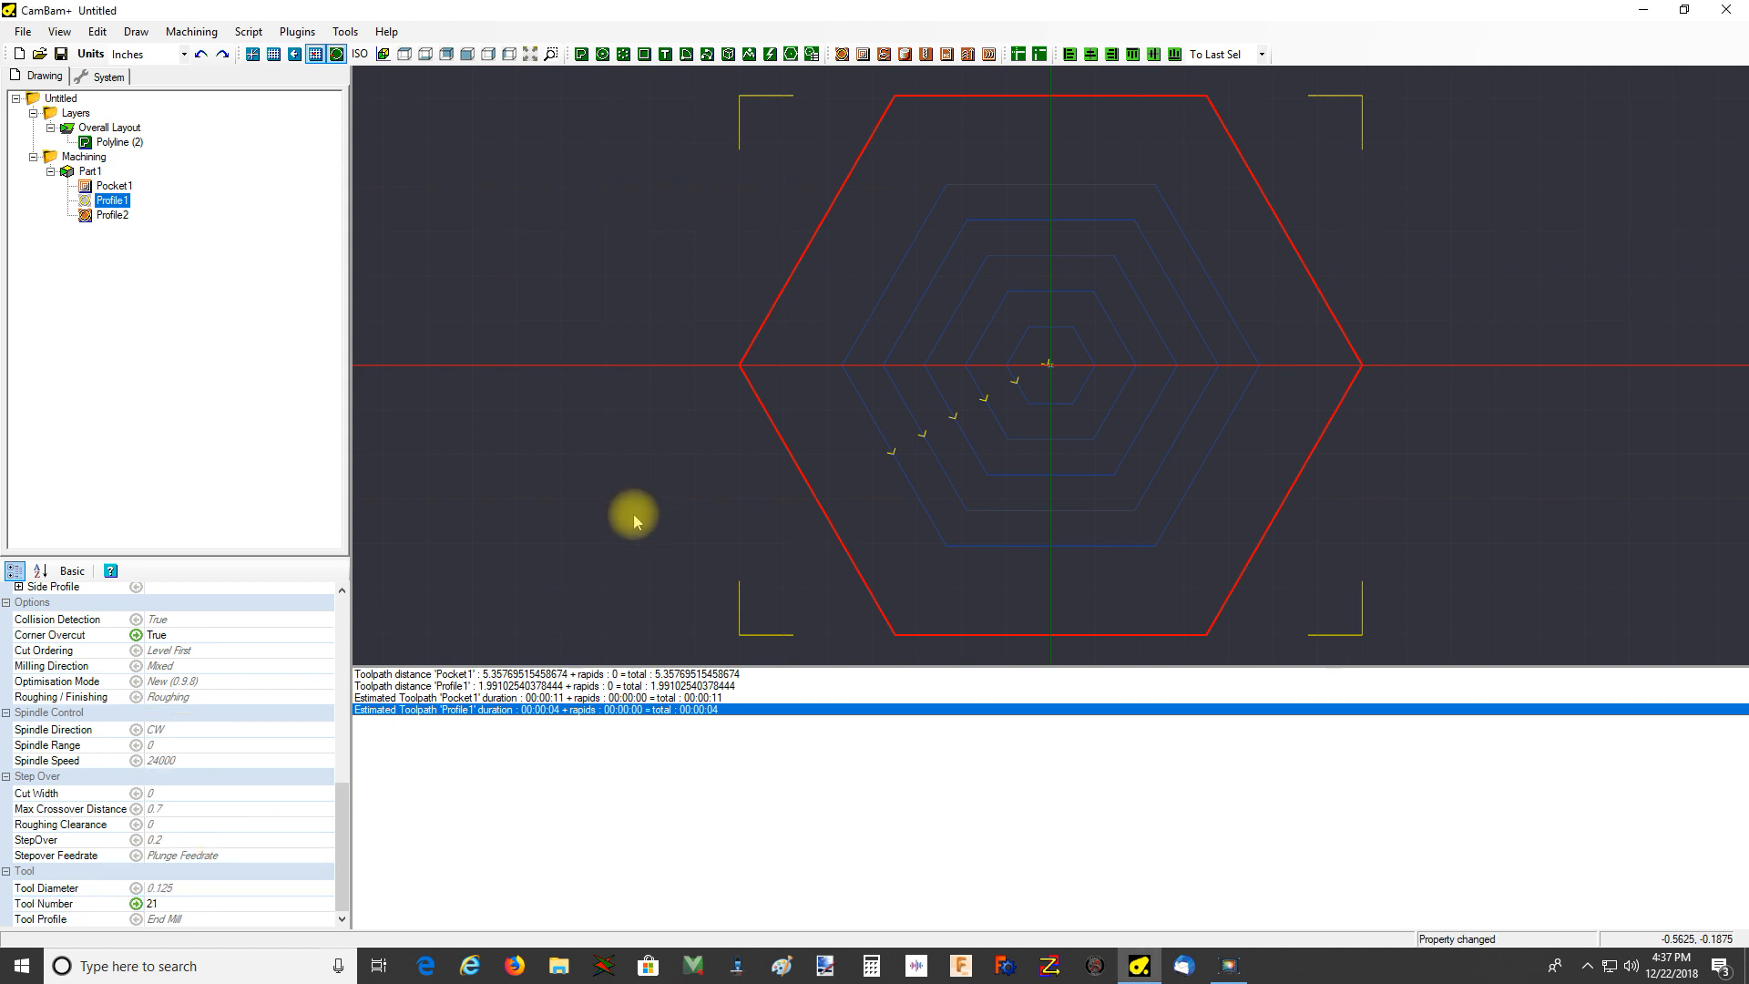
# Regenerate the toolpaths and show their cut widths to examine the cleared area at the hexagon's corners
pyautogui.hotkey('ctrl', 't')
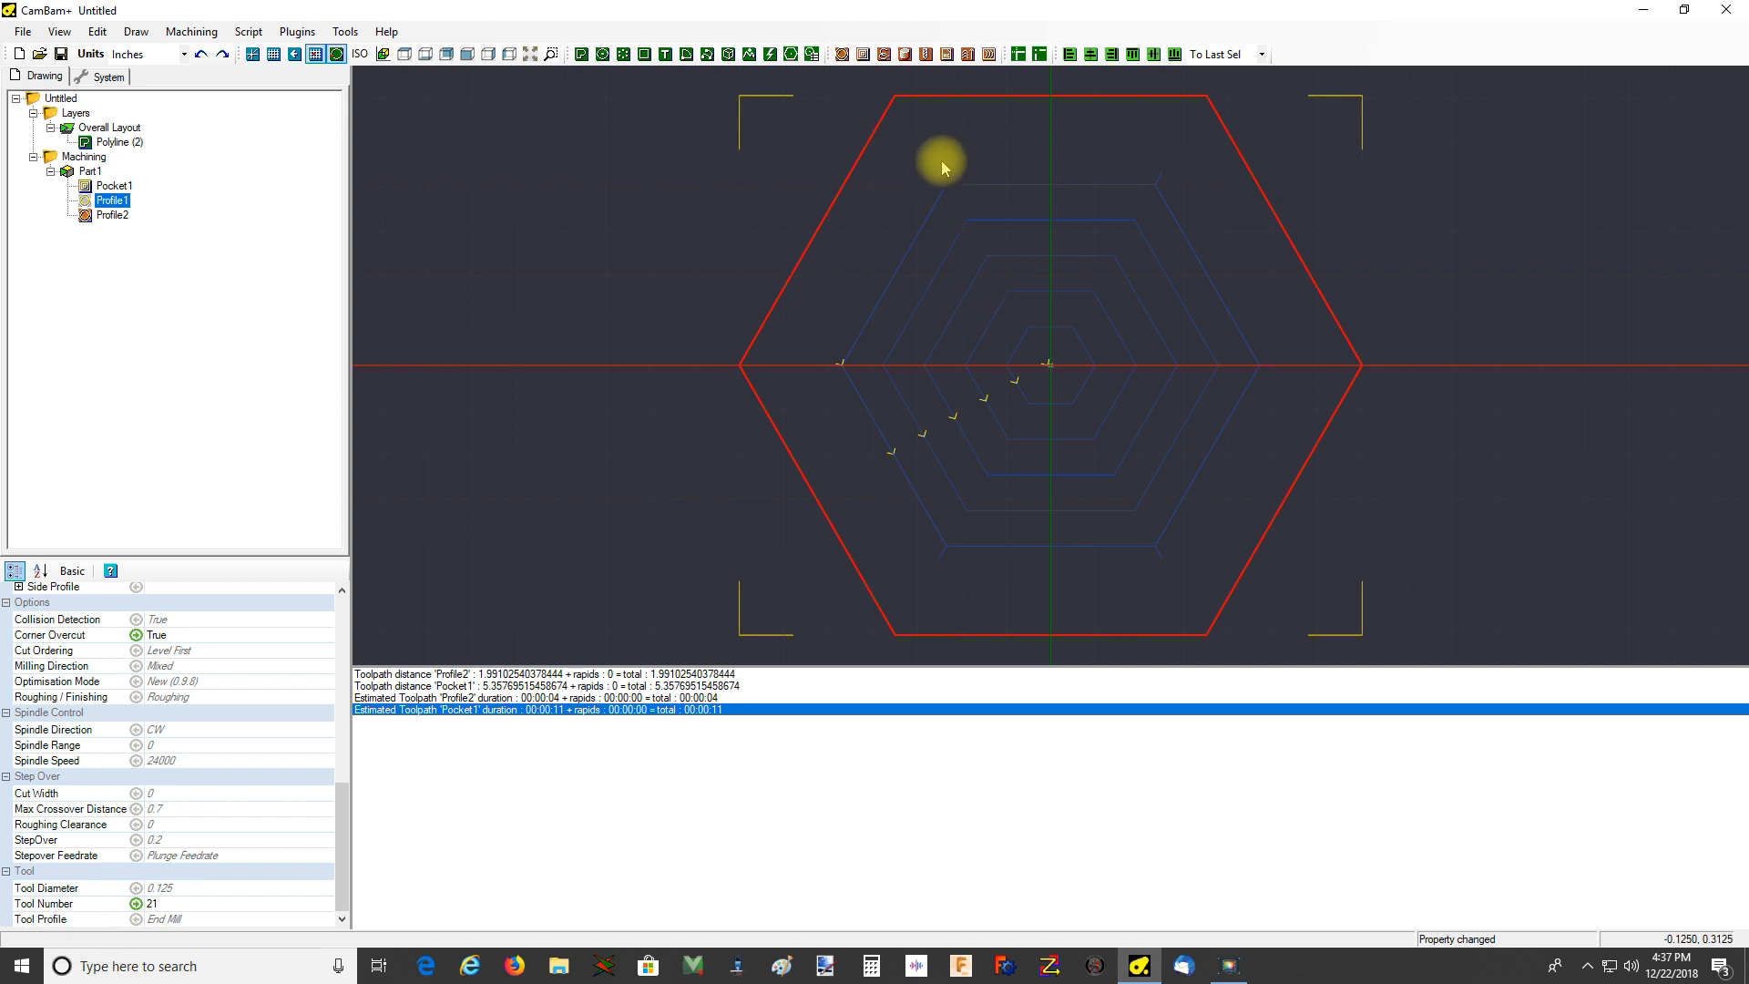
pyautogui.click(61, 32)
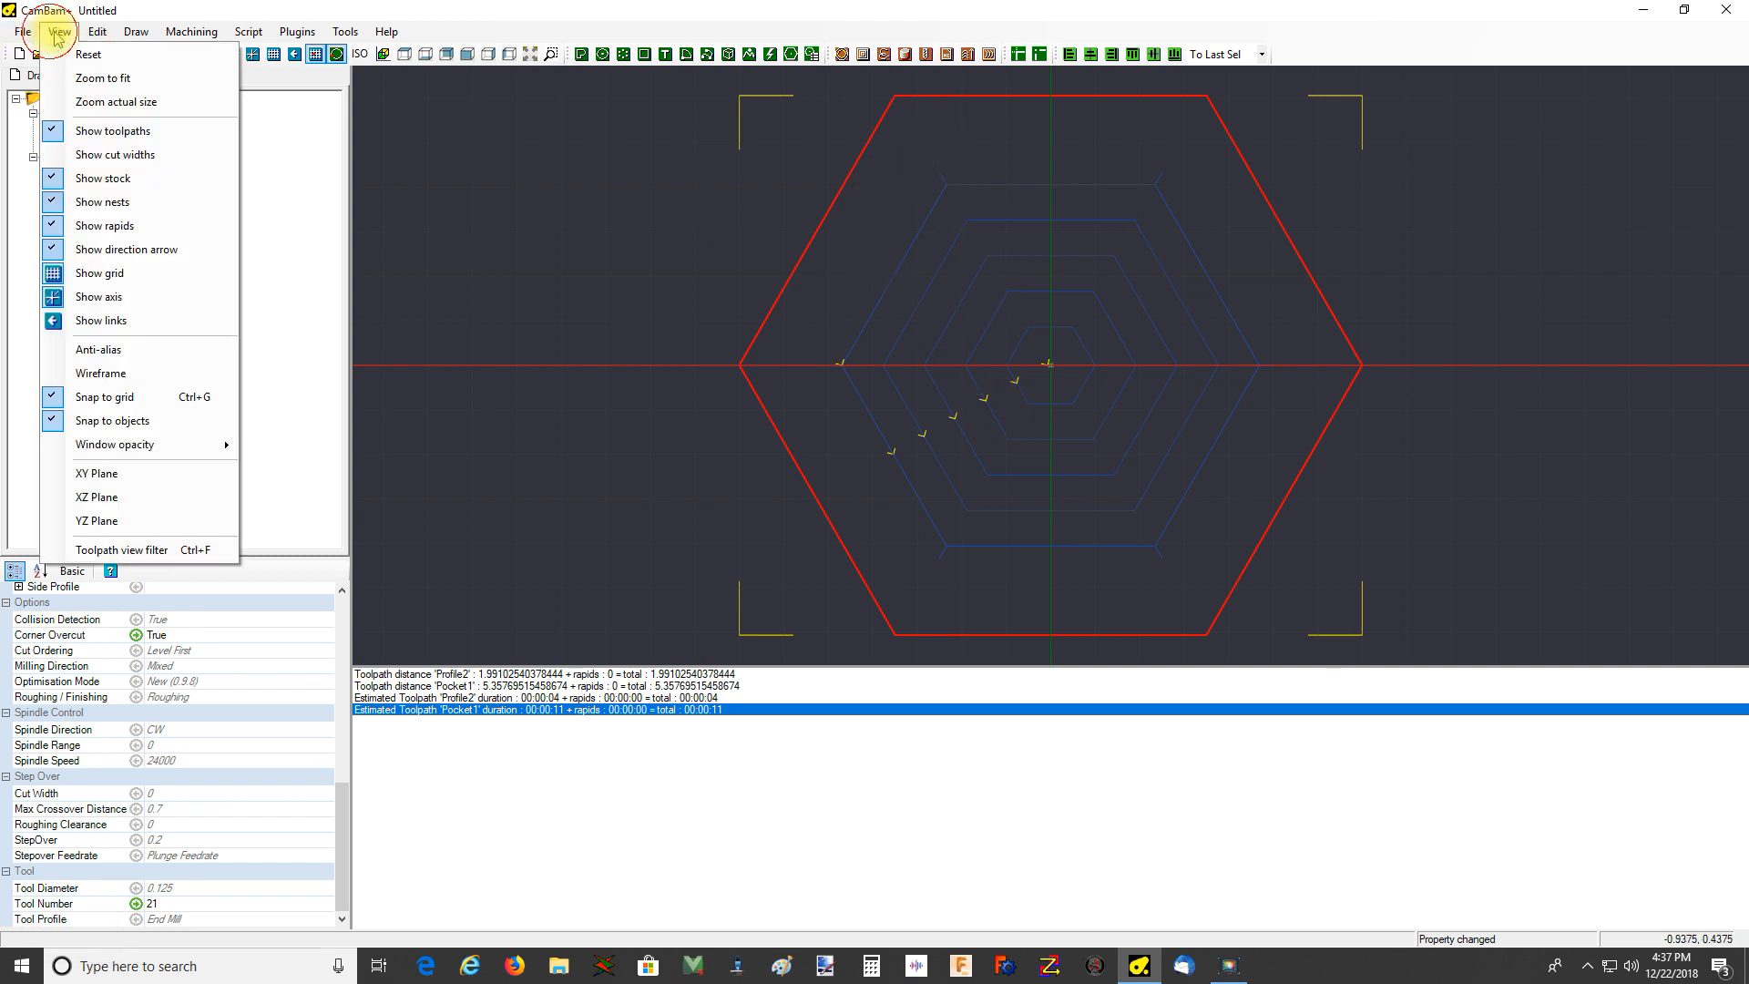
pyautogui.click(117, 164)
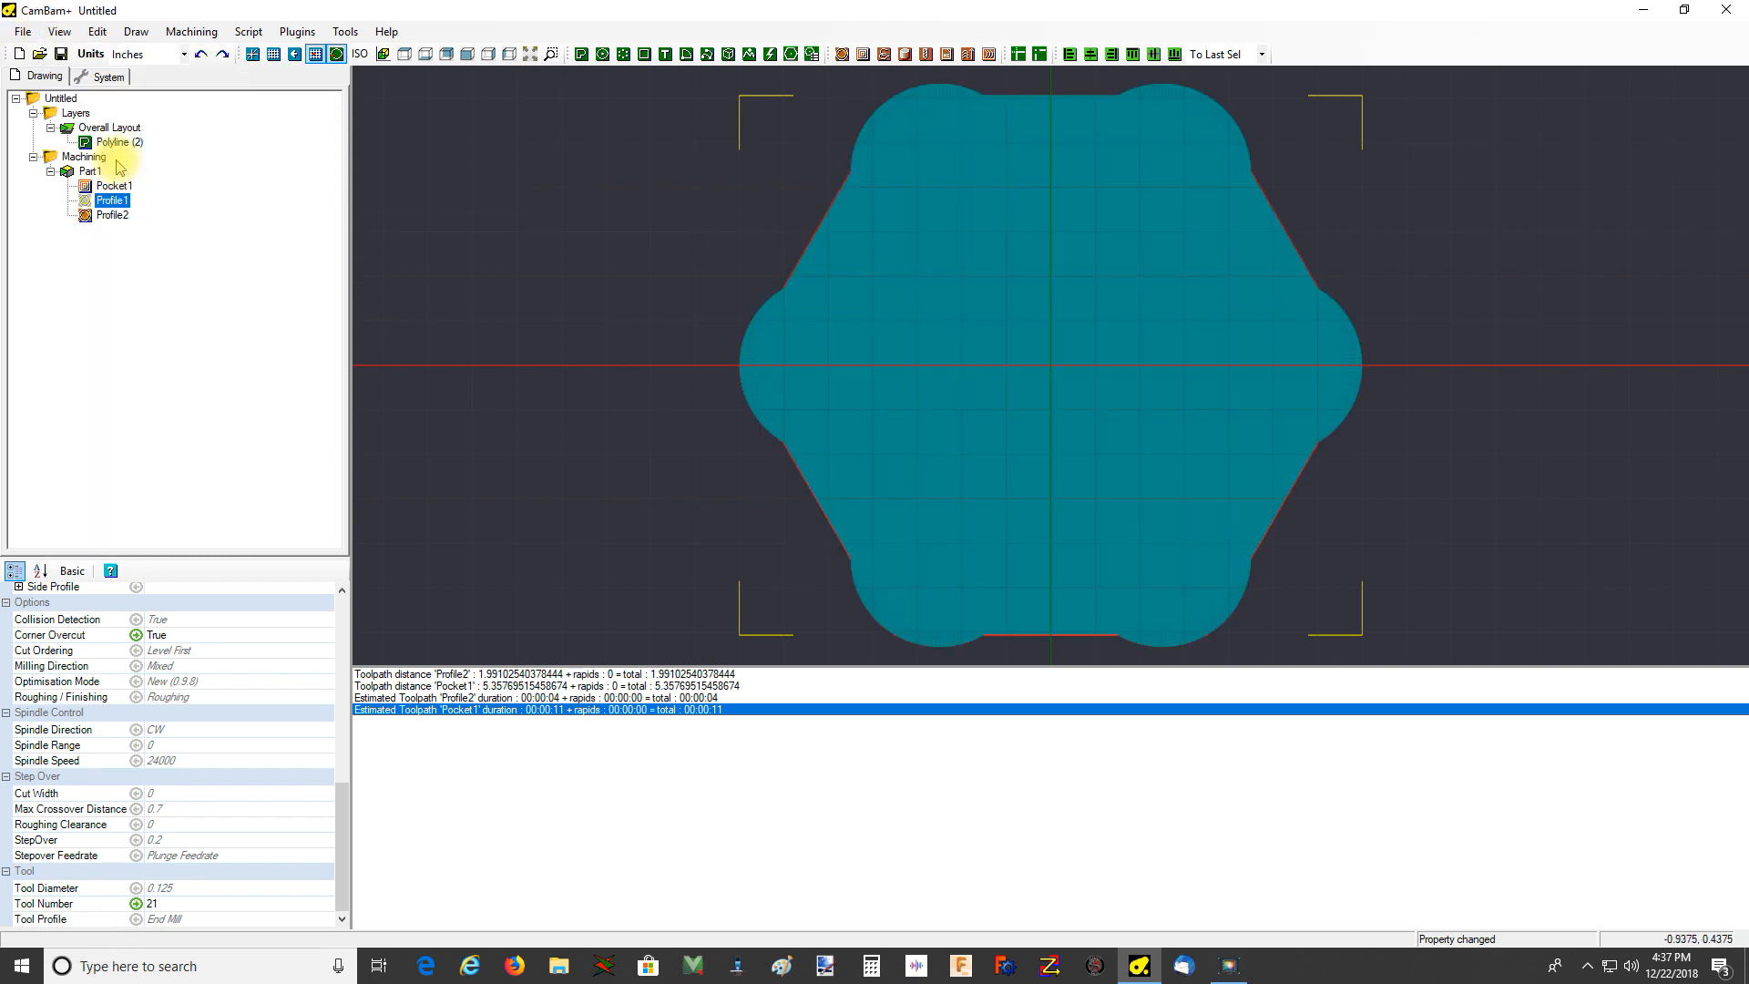
# Set the Profile2 operation's tool number to 21, the 0.125" 2 flute End Mill
pyautogui.click(112, 215)
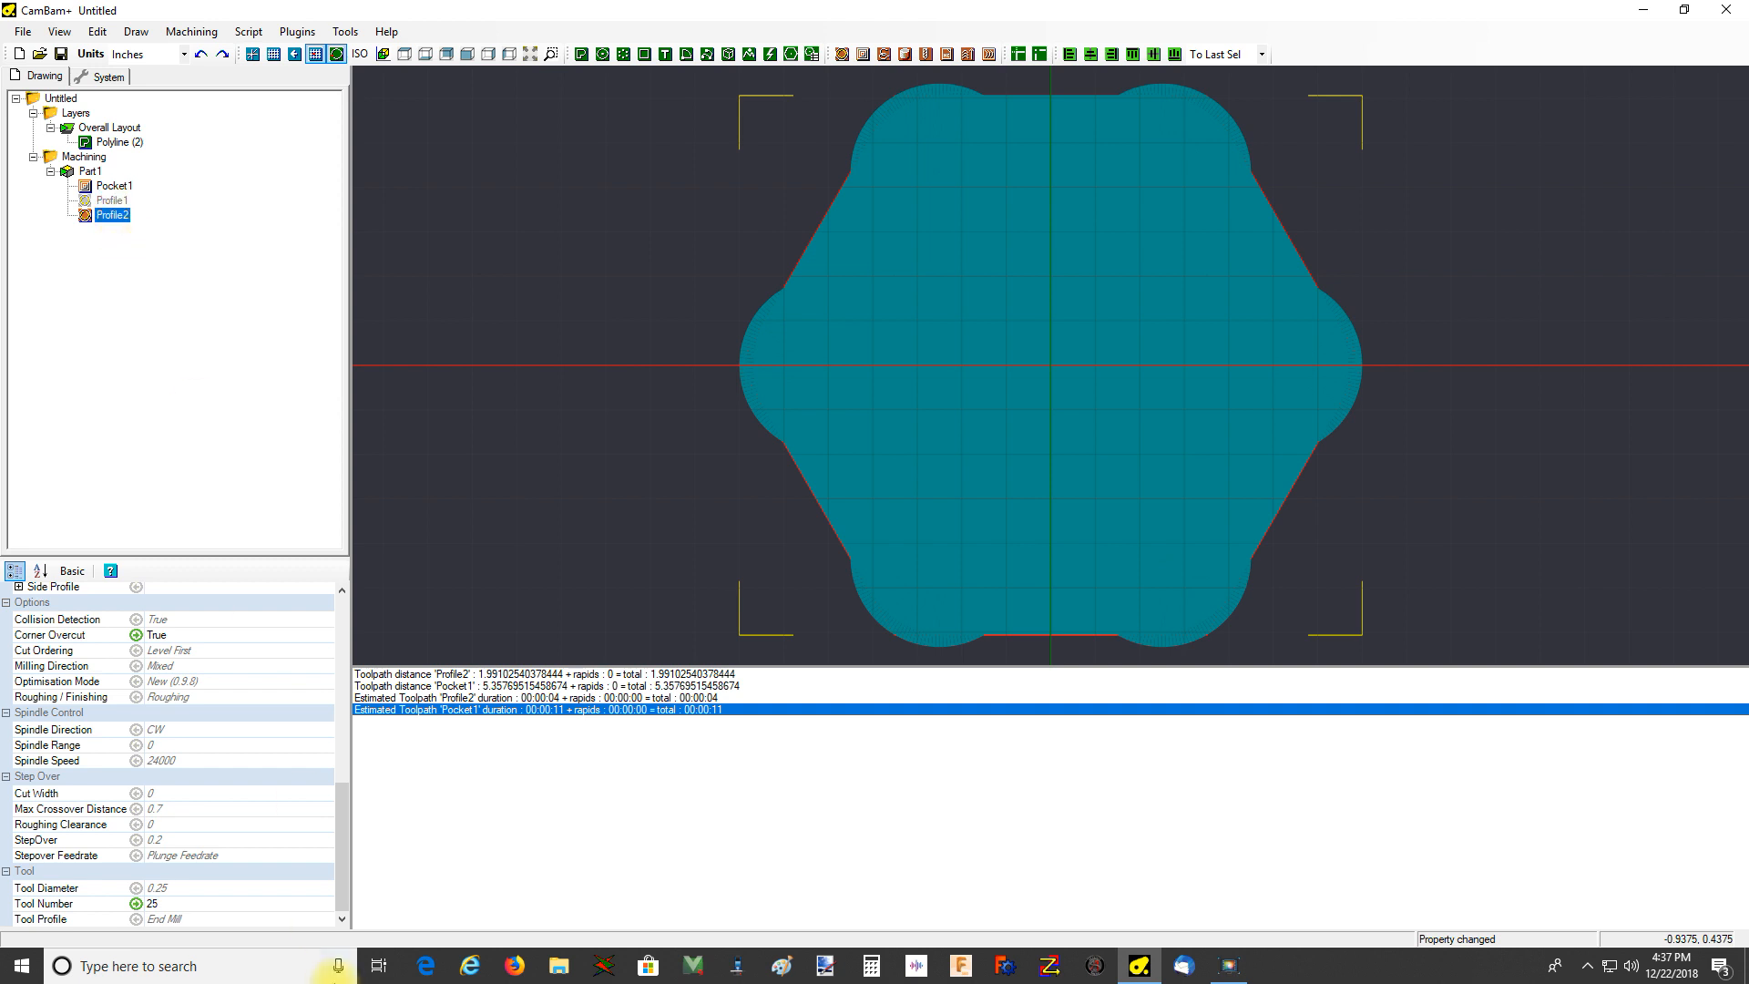
pyautogui.click(330, 903)
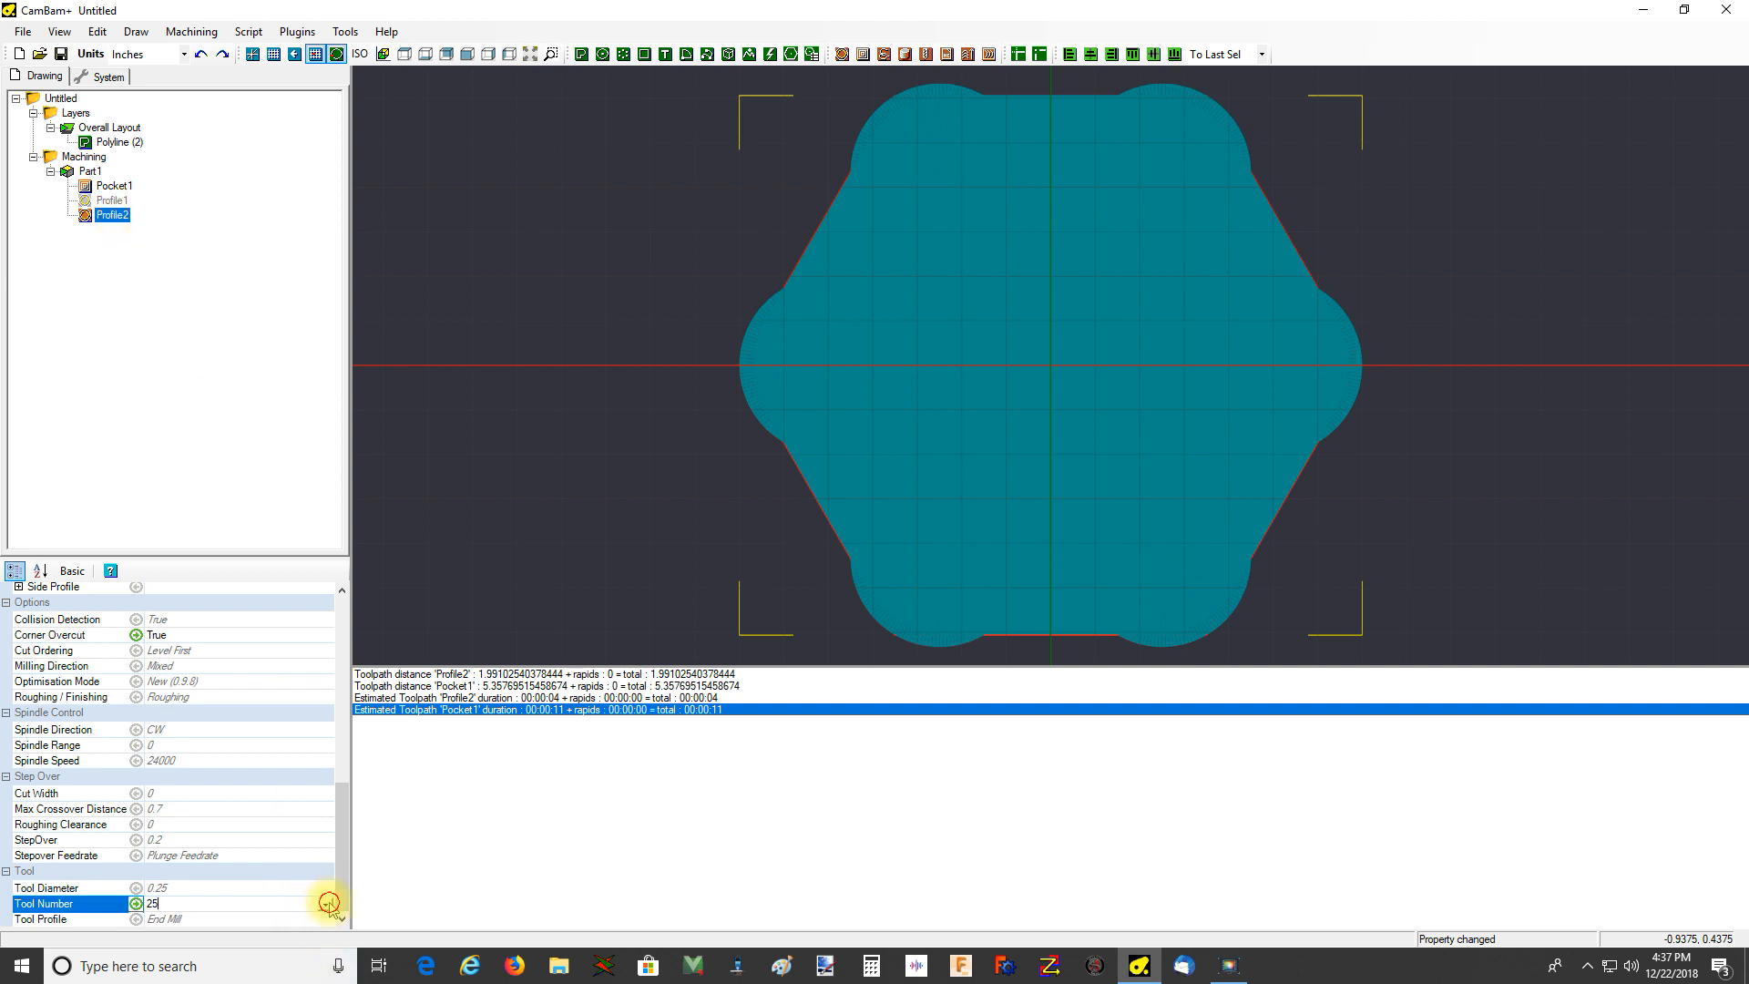
pyautogui.click(325, 903)
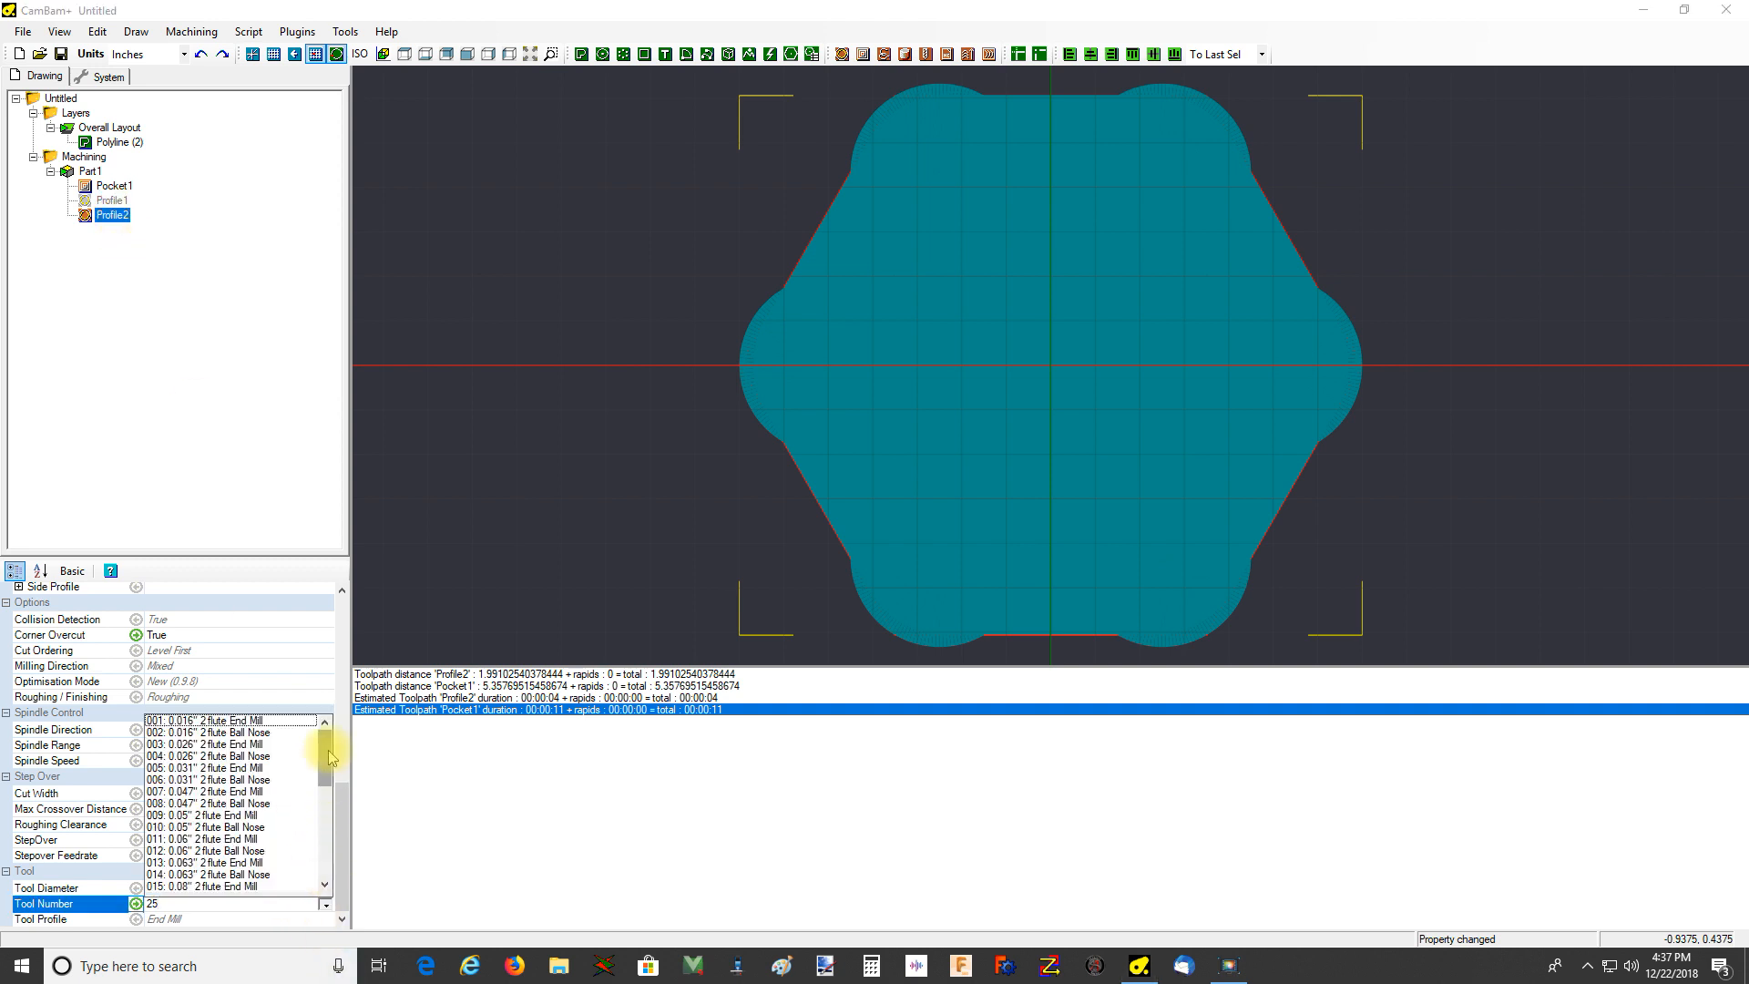
pyautogui.scroll(-3, 328, 751)
pyautogui.click(212, 854)
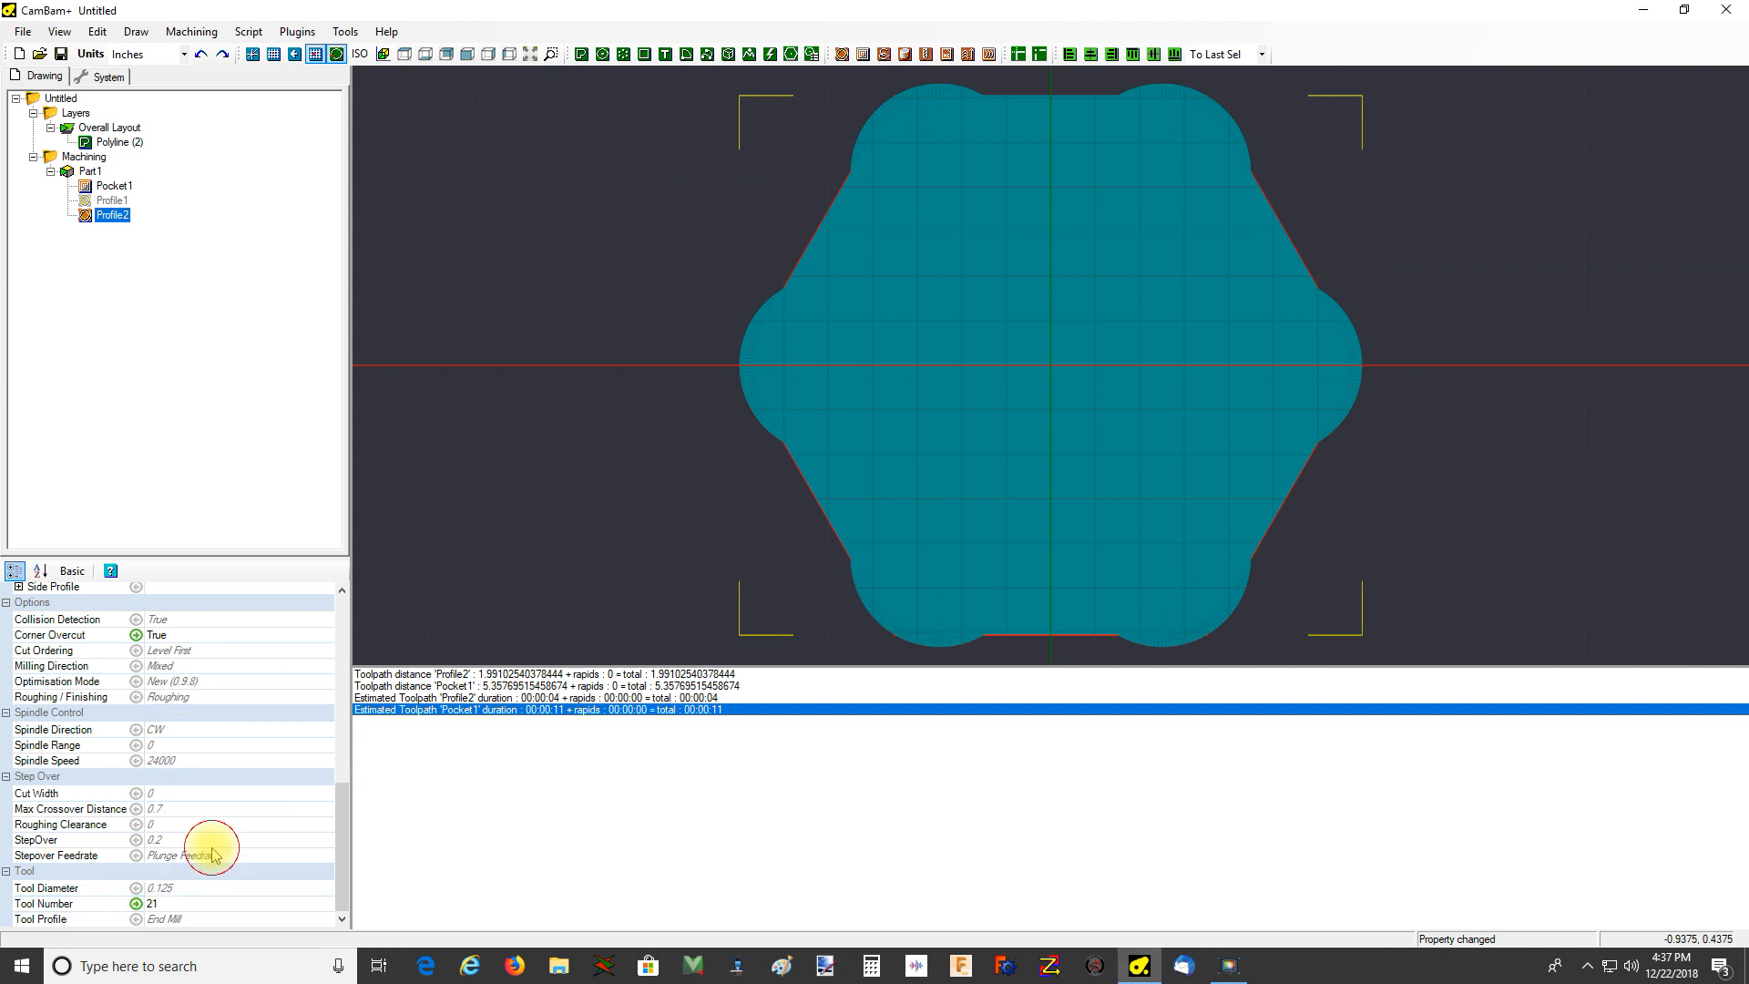
# Regenerate the toolpaths to compare the corner clearance with the smaller tool, and hide the cut widths
pyautogui.hotkey('ctrl', 't')
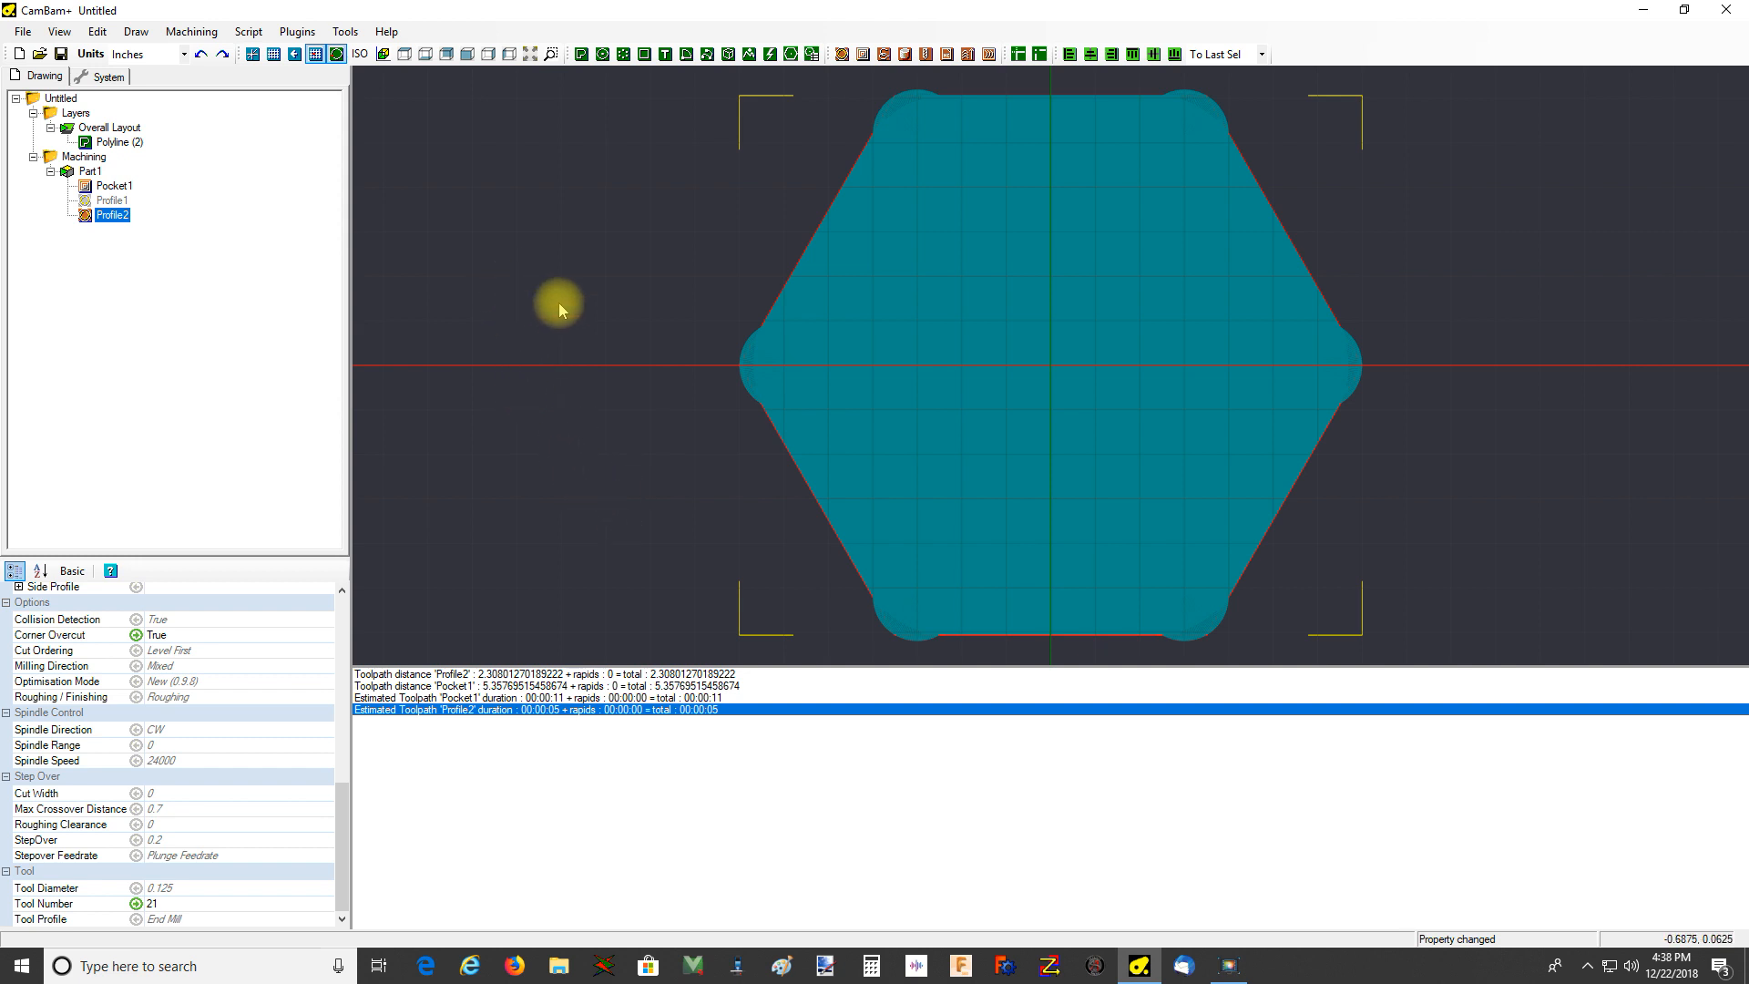
pyautogui.click(55, 32)
pyautogui.click(117, 152)
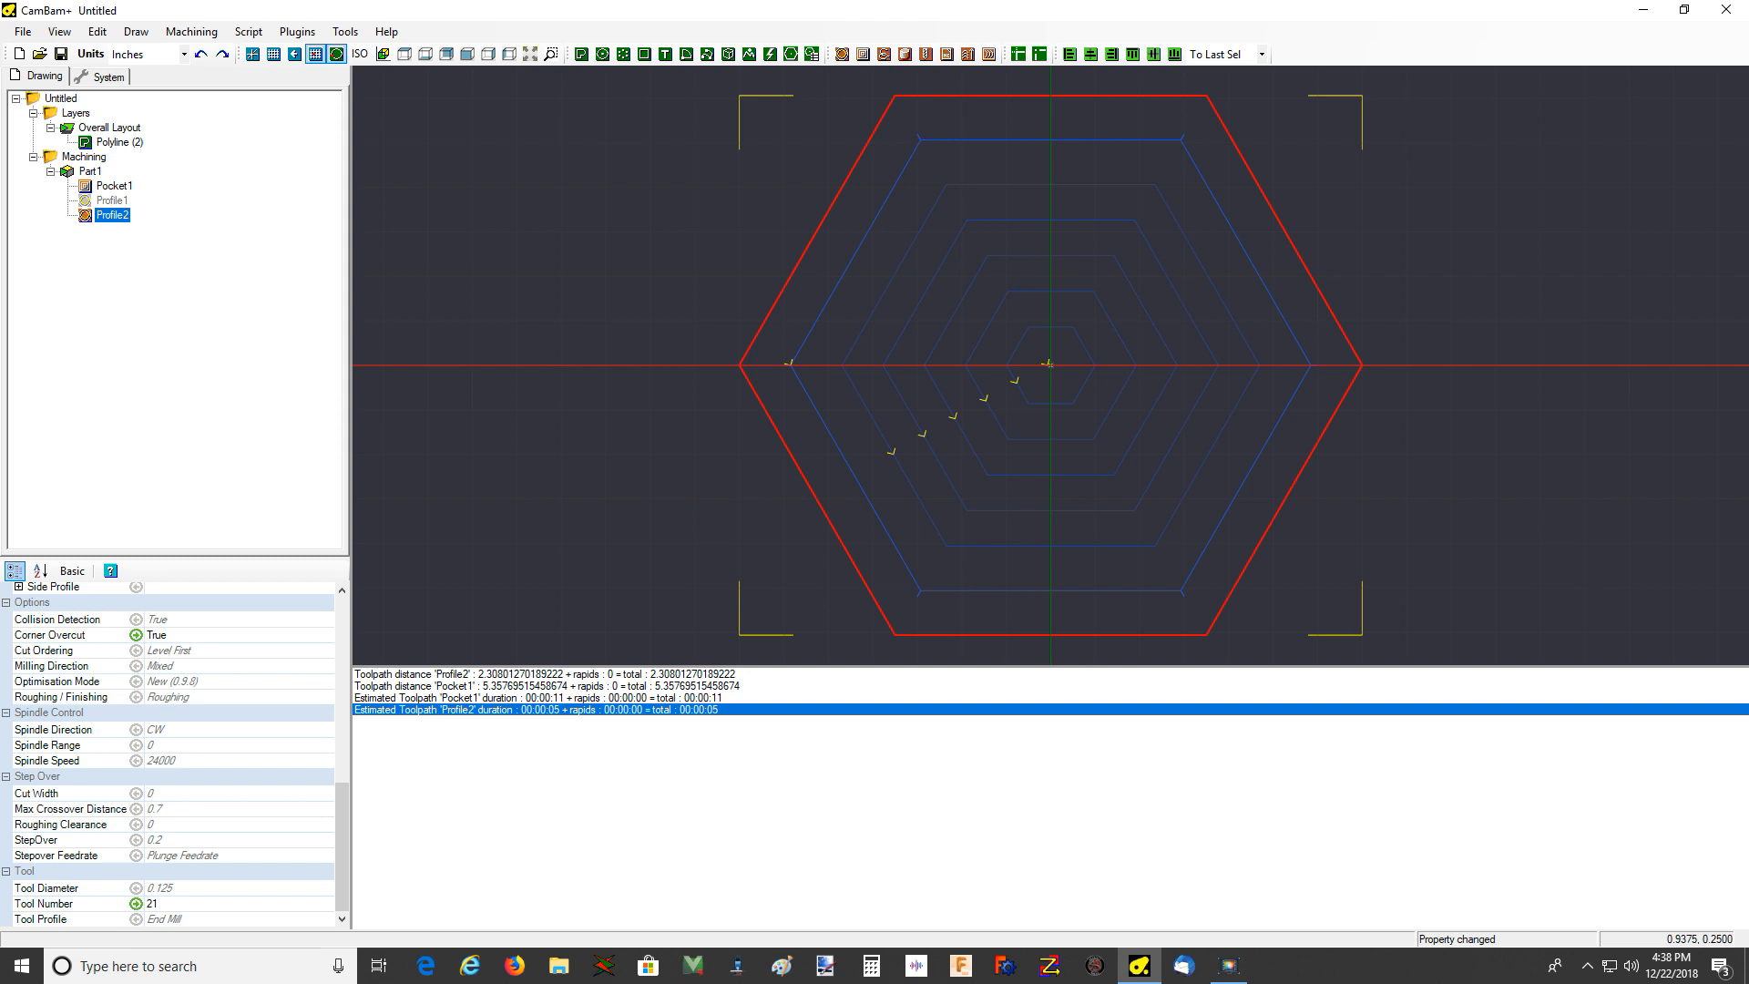
# Duplicate the Overall Layout layer together with its hexagon polyline
pyautogui.click(126, 146)
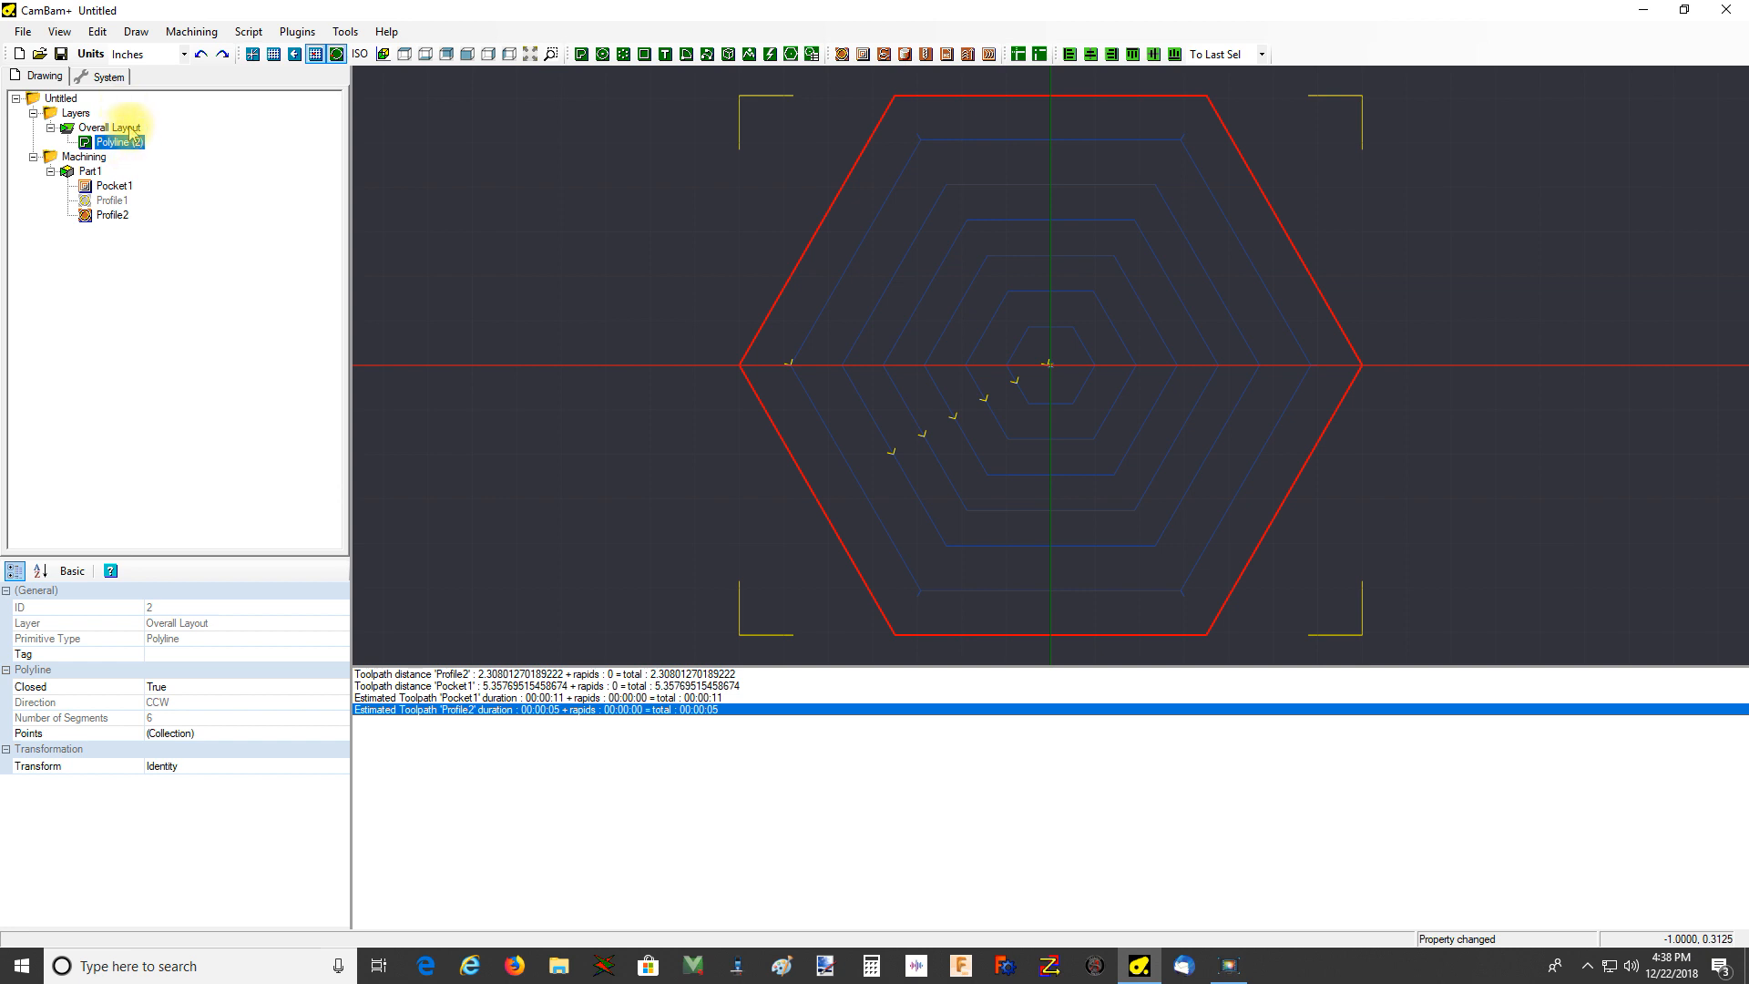
pyautogui.click(130, 130)
pyautogui.hotkey('ctrl', 'v')
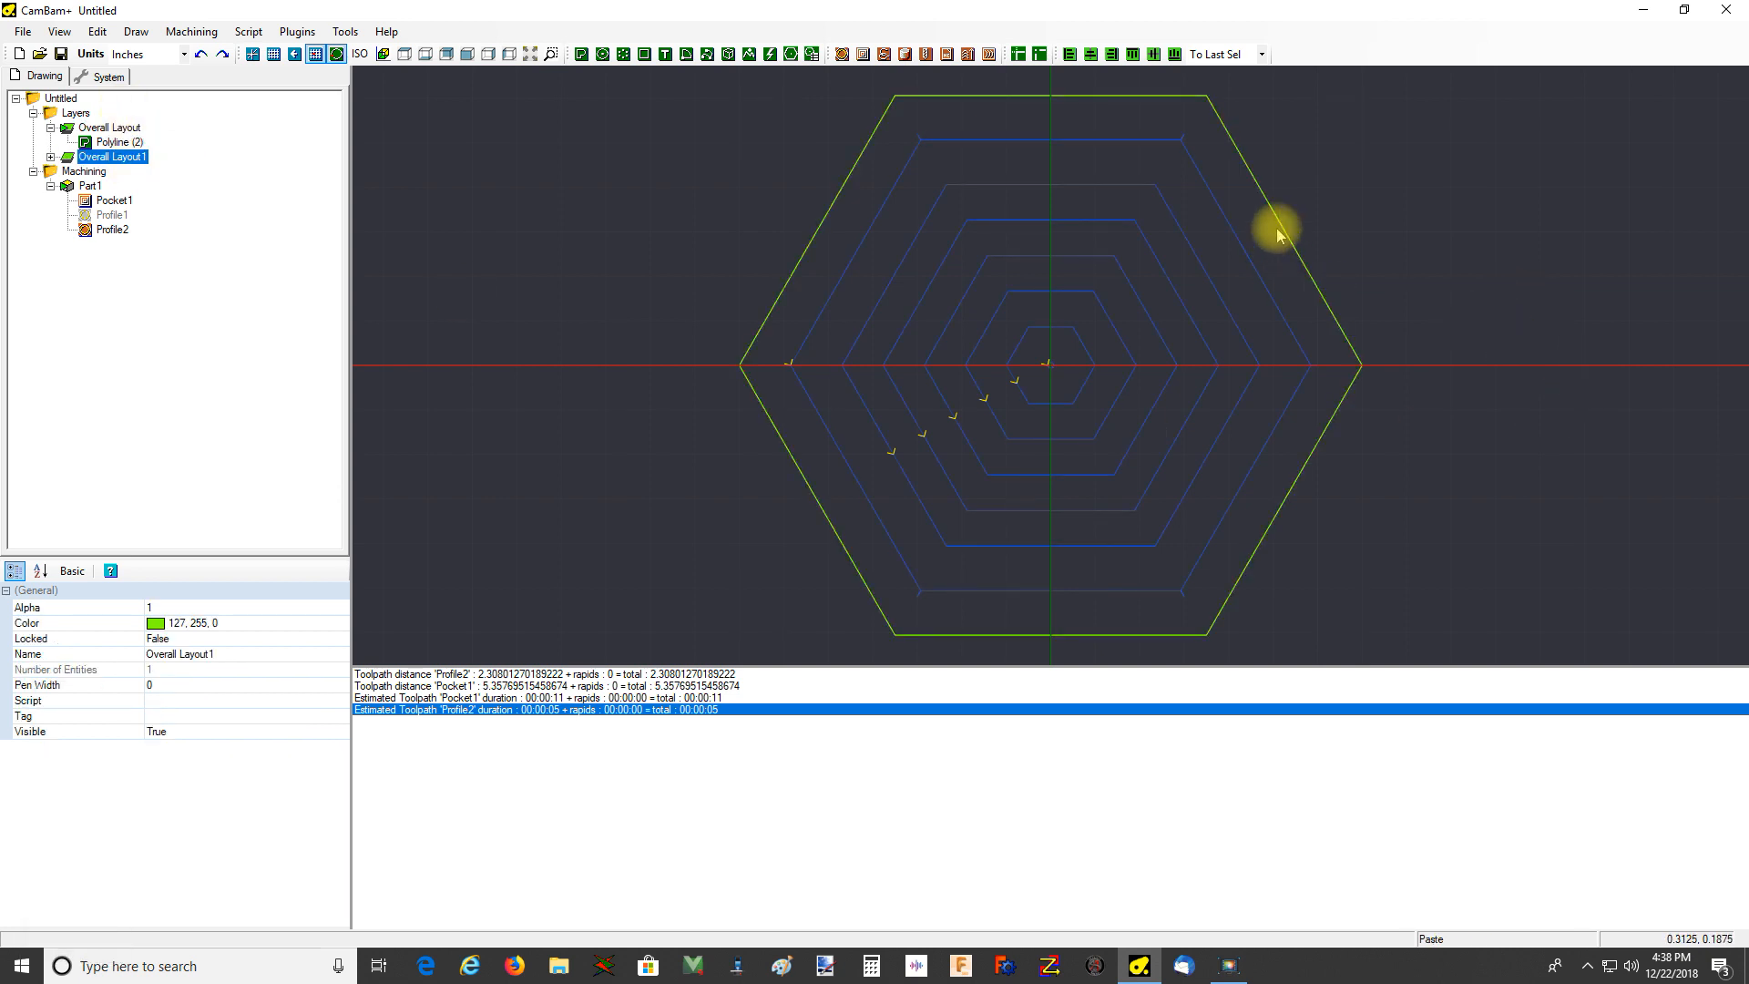
# Disable the Pocket1 operation and select Profile2 to display only its toolpath
pyautogui.click(114, 200)
pyautogui.press('space')
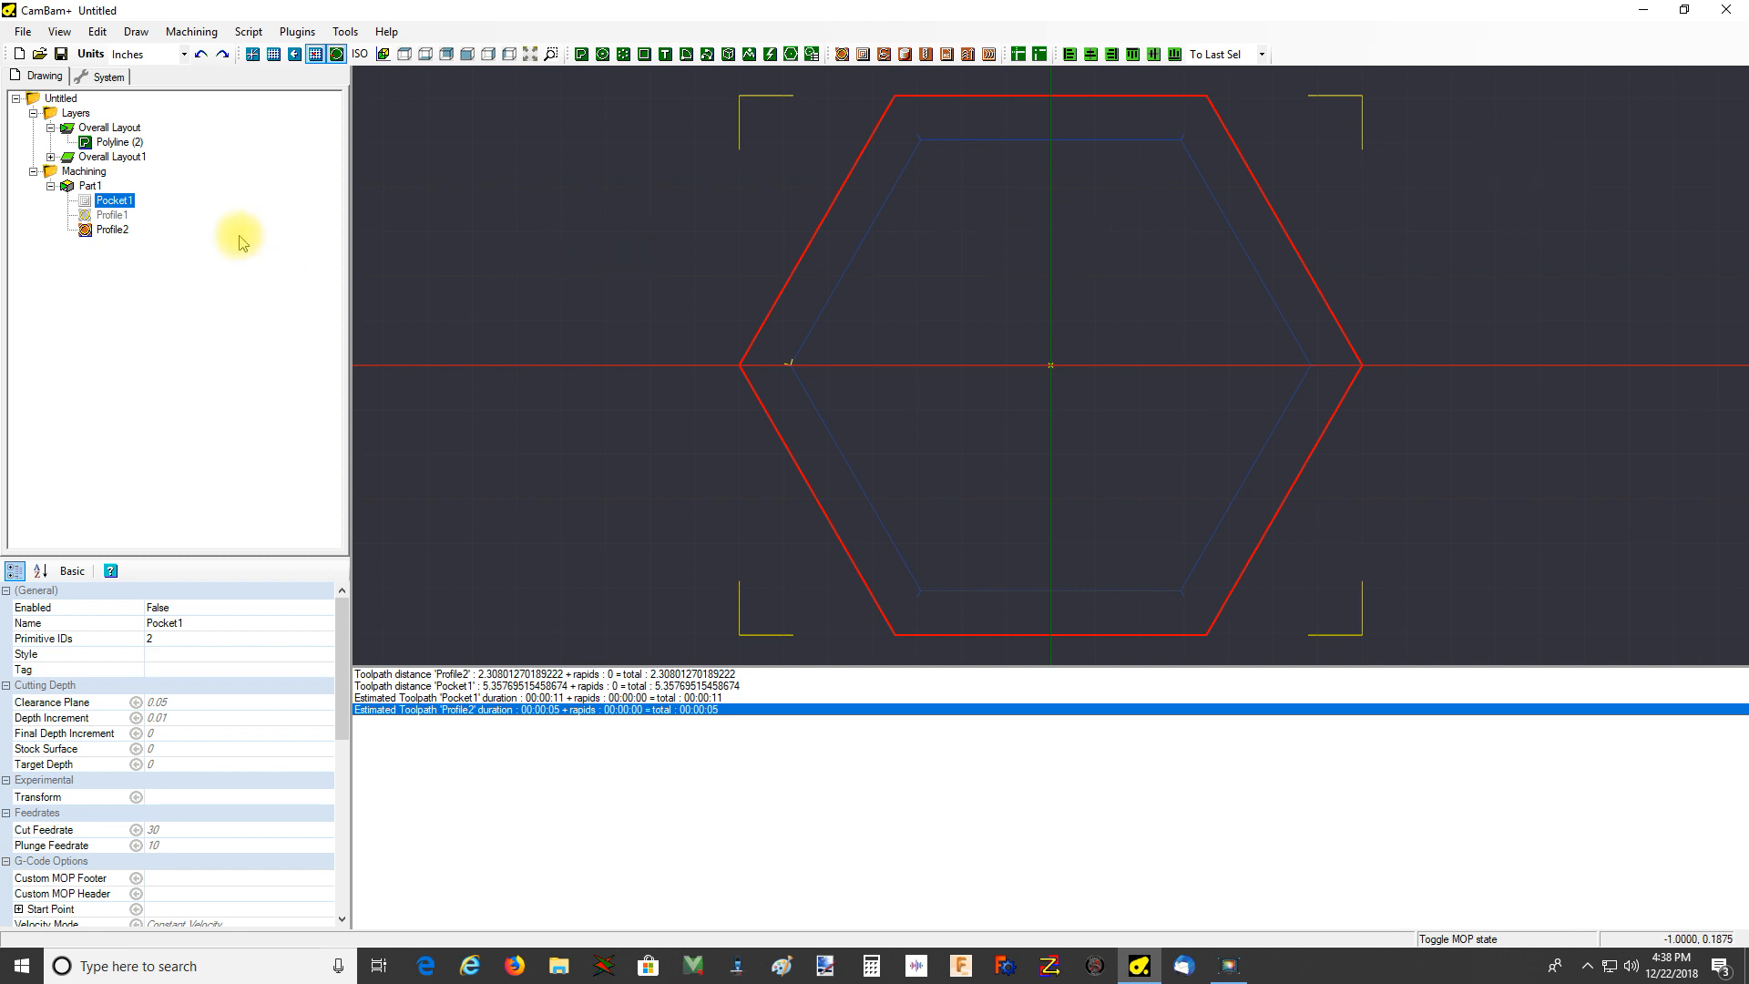
pyautogui.click(110, 230)
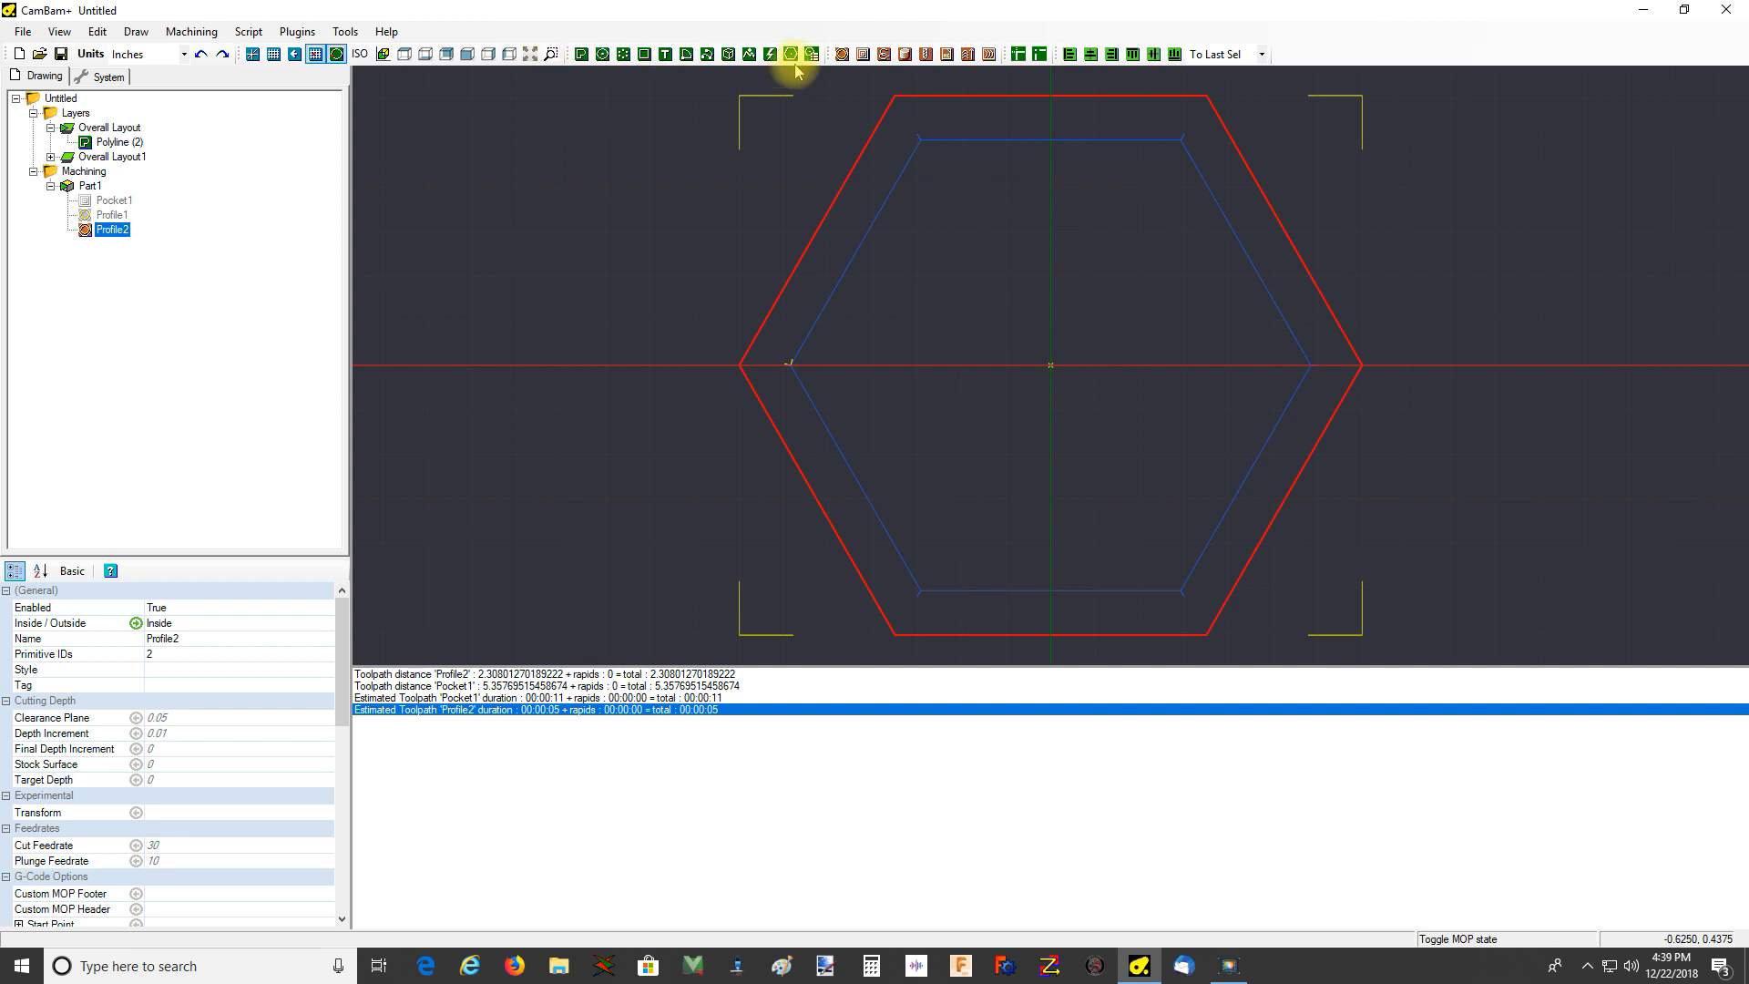
# Draw a 0.125" diameter circle centred on the hexagon's vertex at -0.4375,0
pyautogui.click(602, 56)
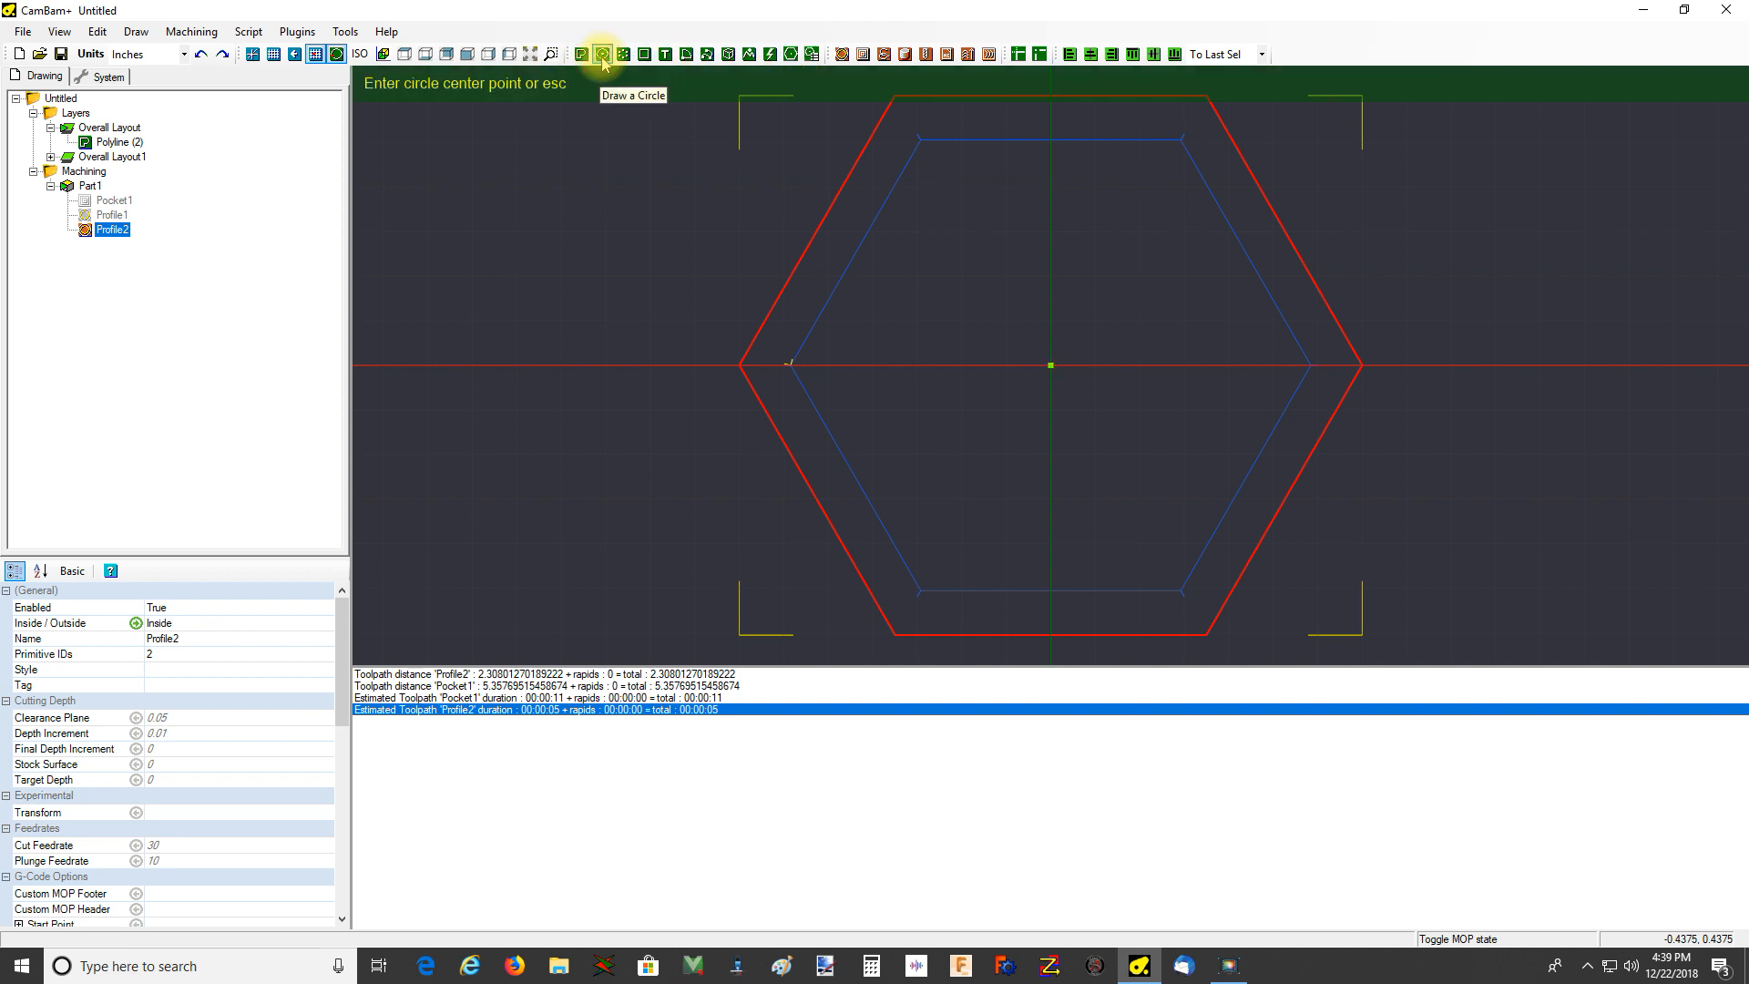
pyautogui.click(741, 368)
pyautogui.click(699, 364)
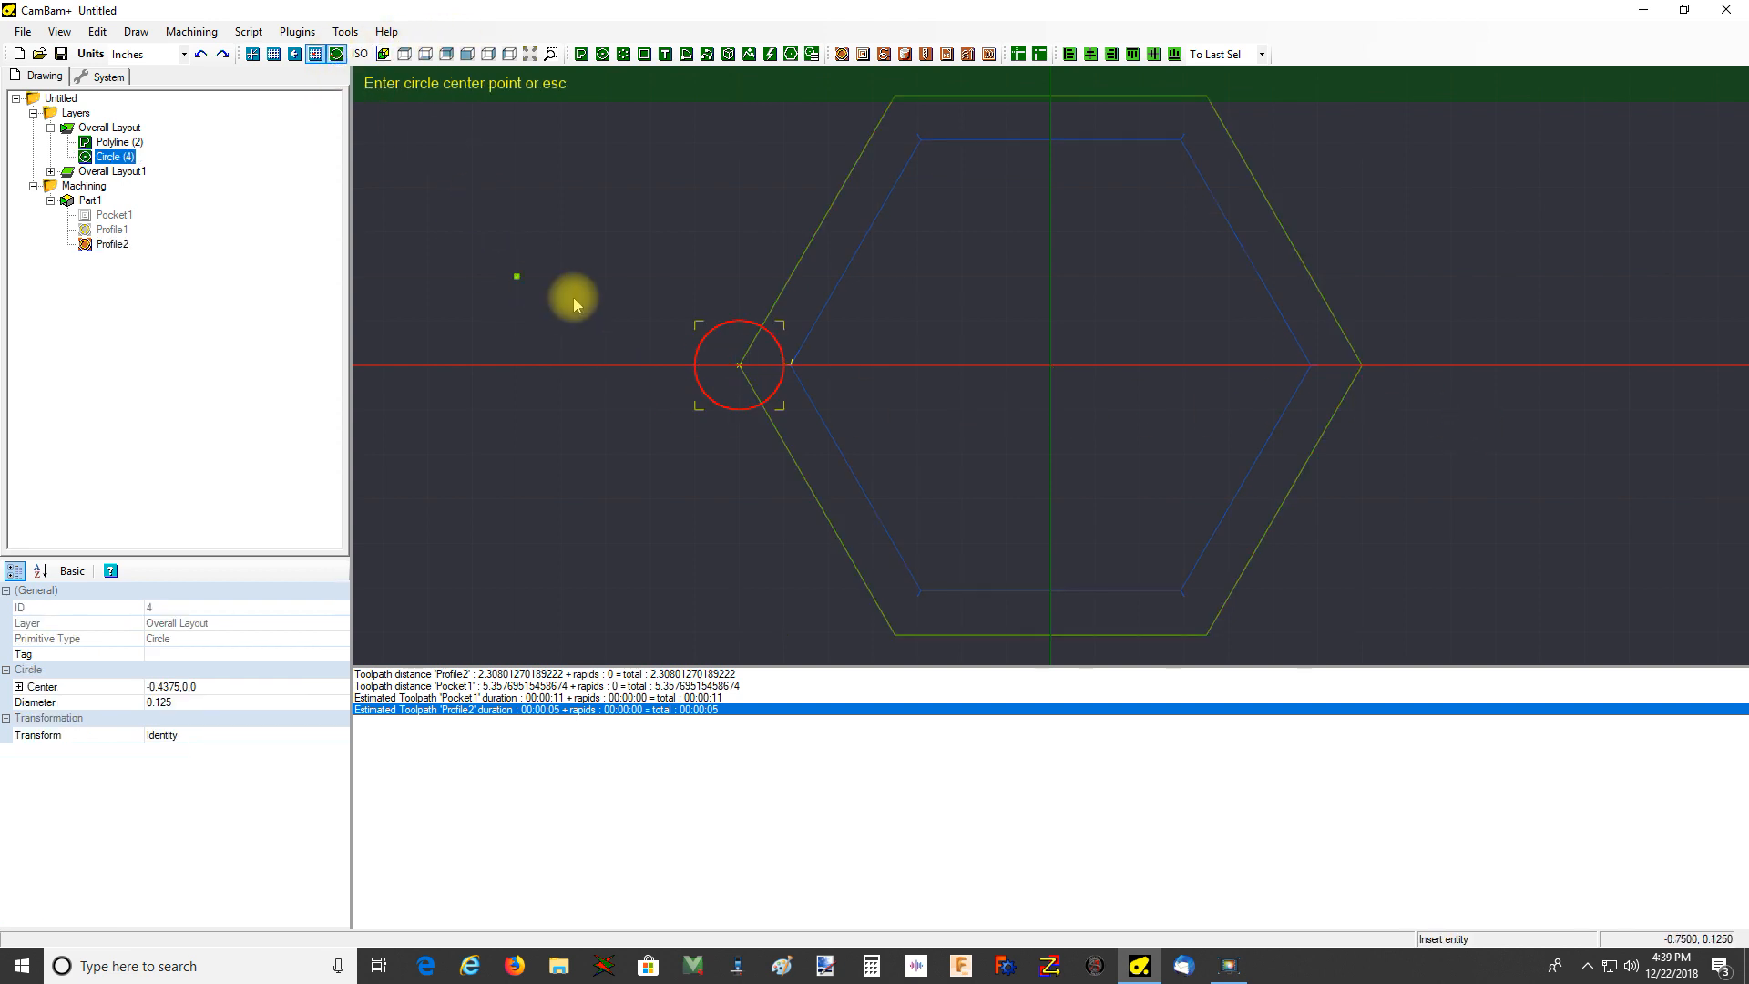
pyautogui.press('Escape')
pyautogui.click(895, 317)
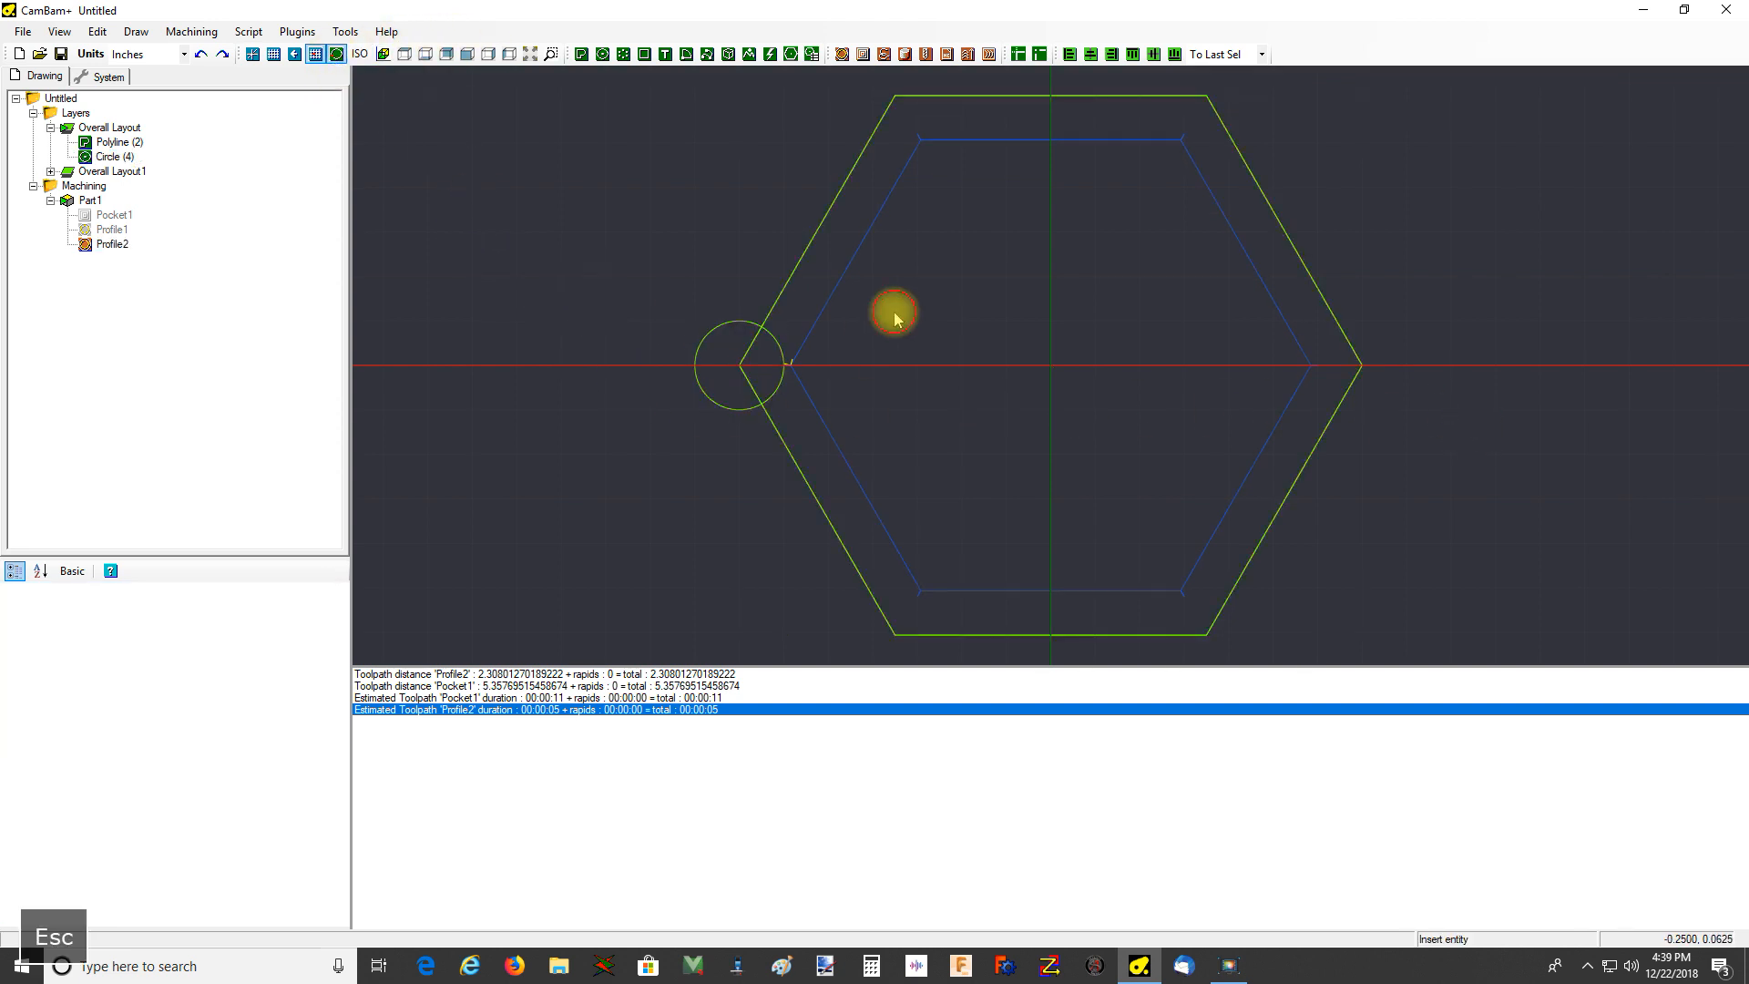
# Move the circle 0.0625" toward the hexagon's centre so its outer edge meets the vertex
pyautogui.click(713, 337)
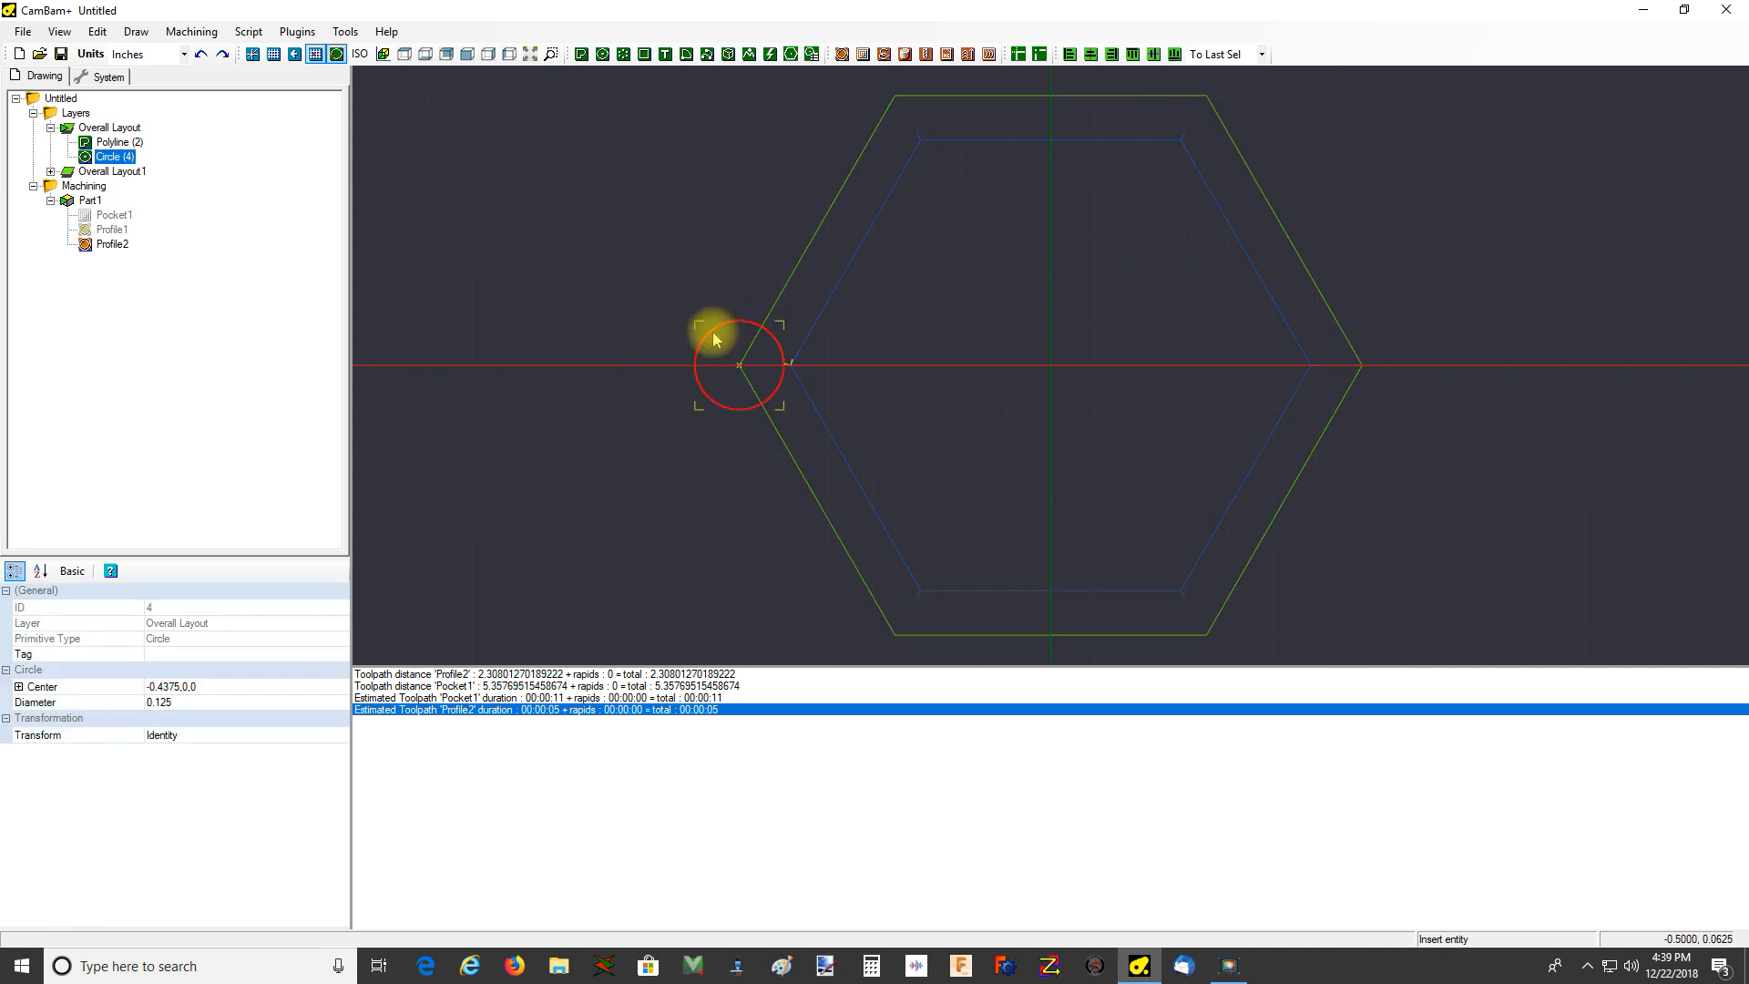
pyautogui.rightClick(573, 311)
pyautogui.moveTo(587, 339)
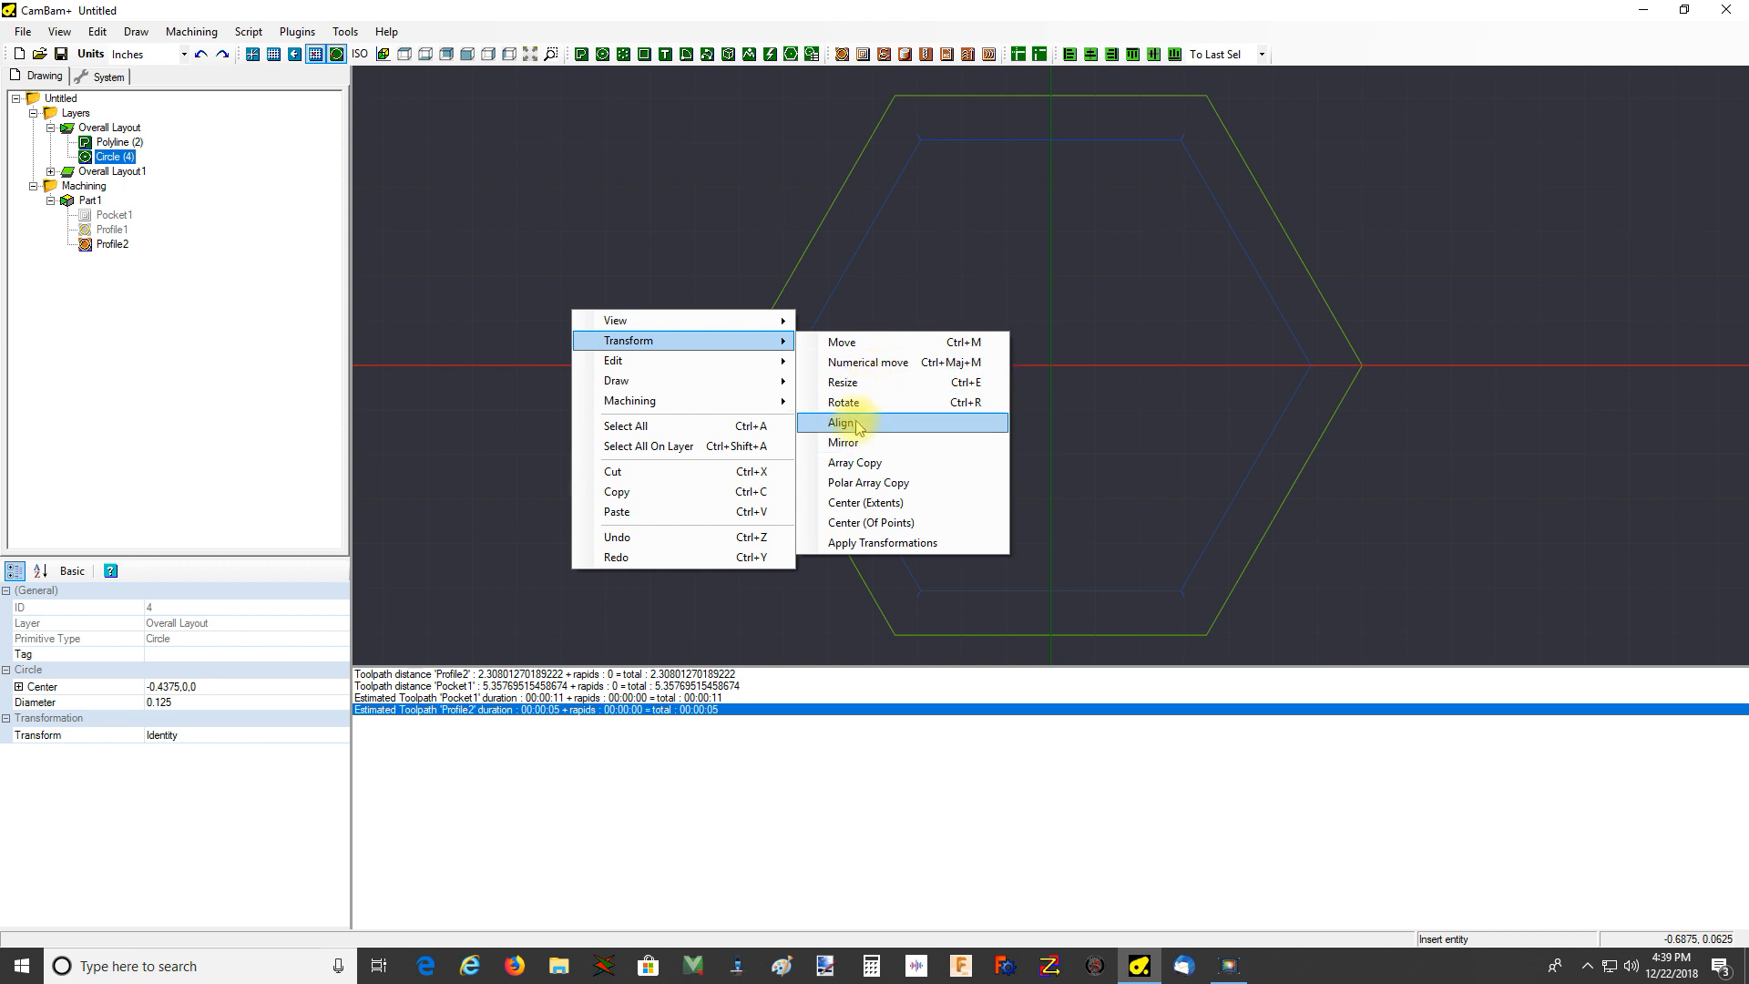
pyautogui.click(859, 342)
pyautogui.click(689, 368)
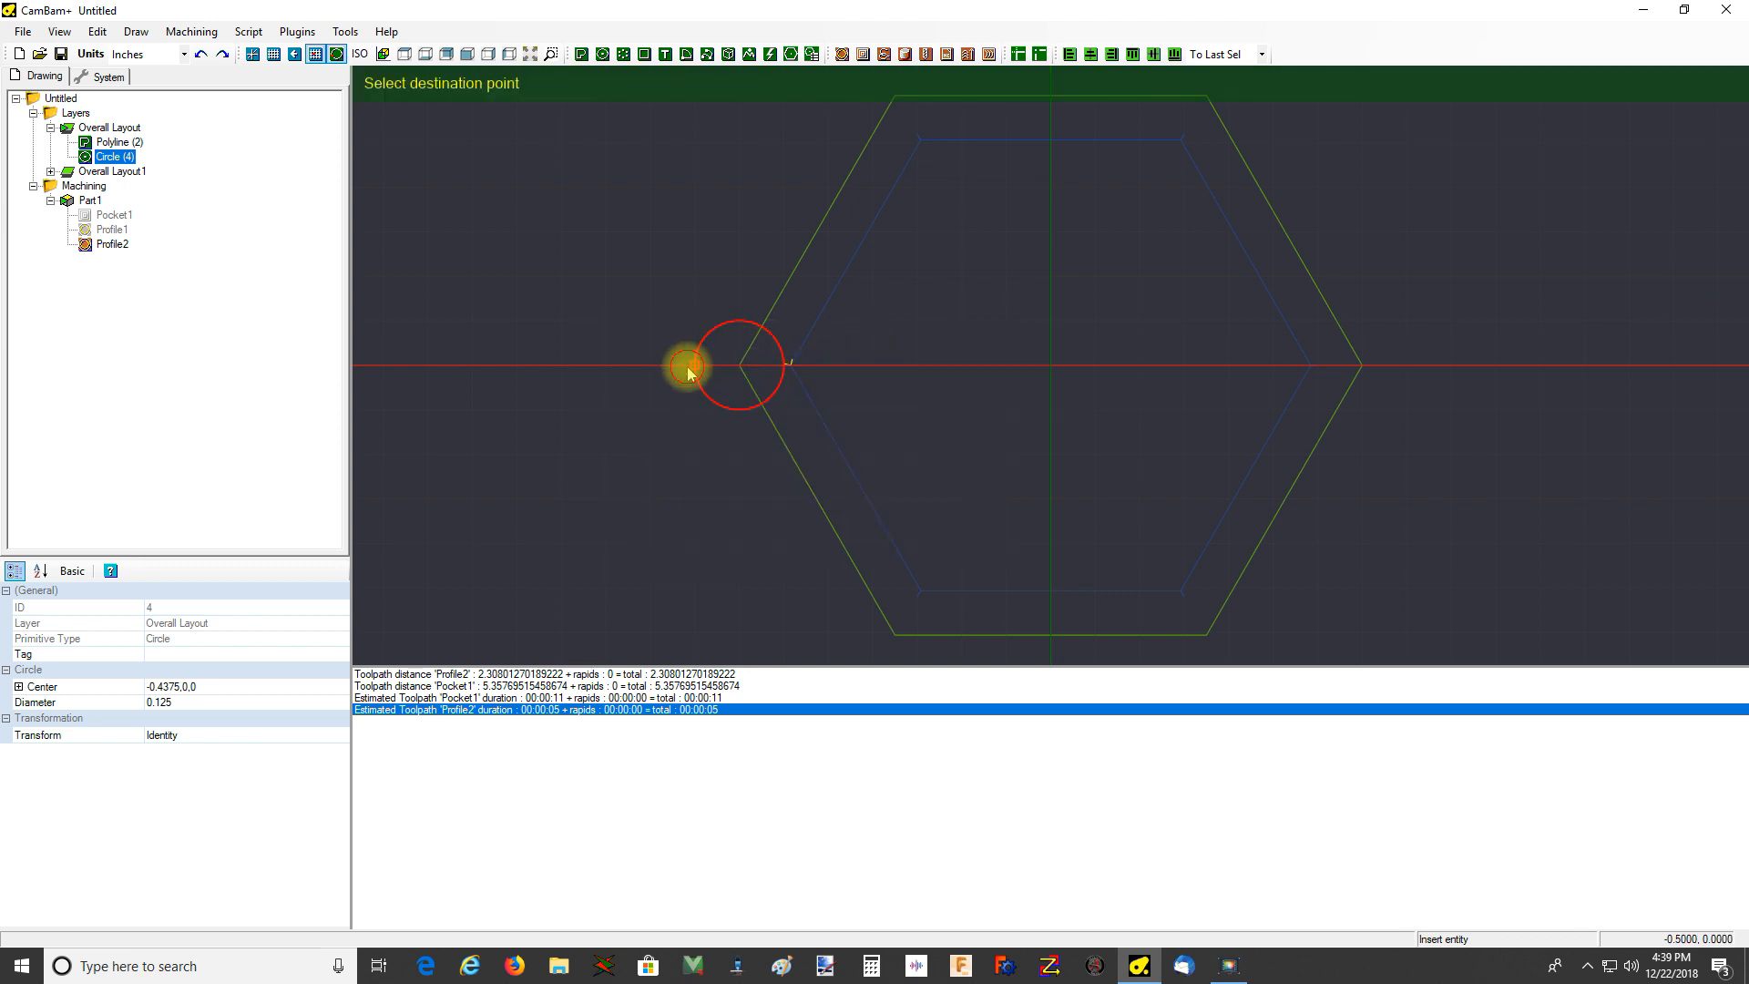
pyautogui.click(733, 367)
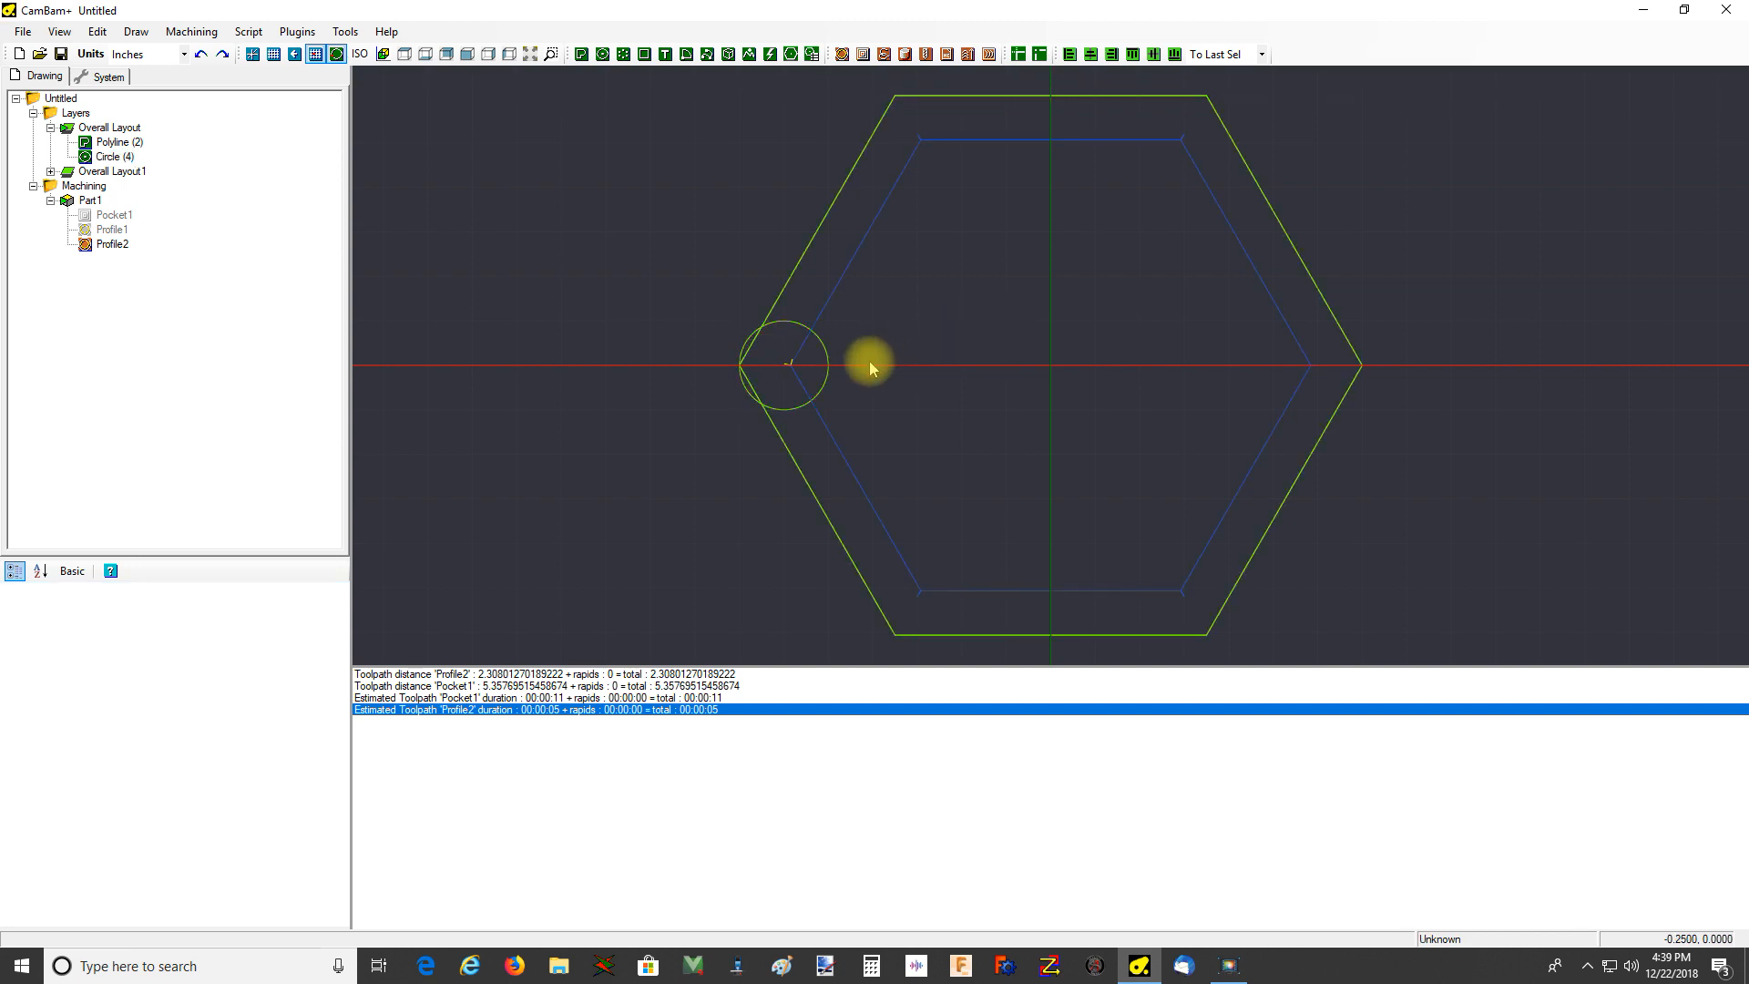
# Make a polar array of the circle about the origin with 5 copies, one circle for each hexagon corner
pyautogui.click(827, 364)
pyautogui.rightClick(856, 332)
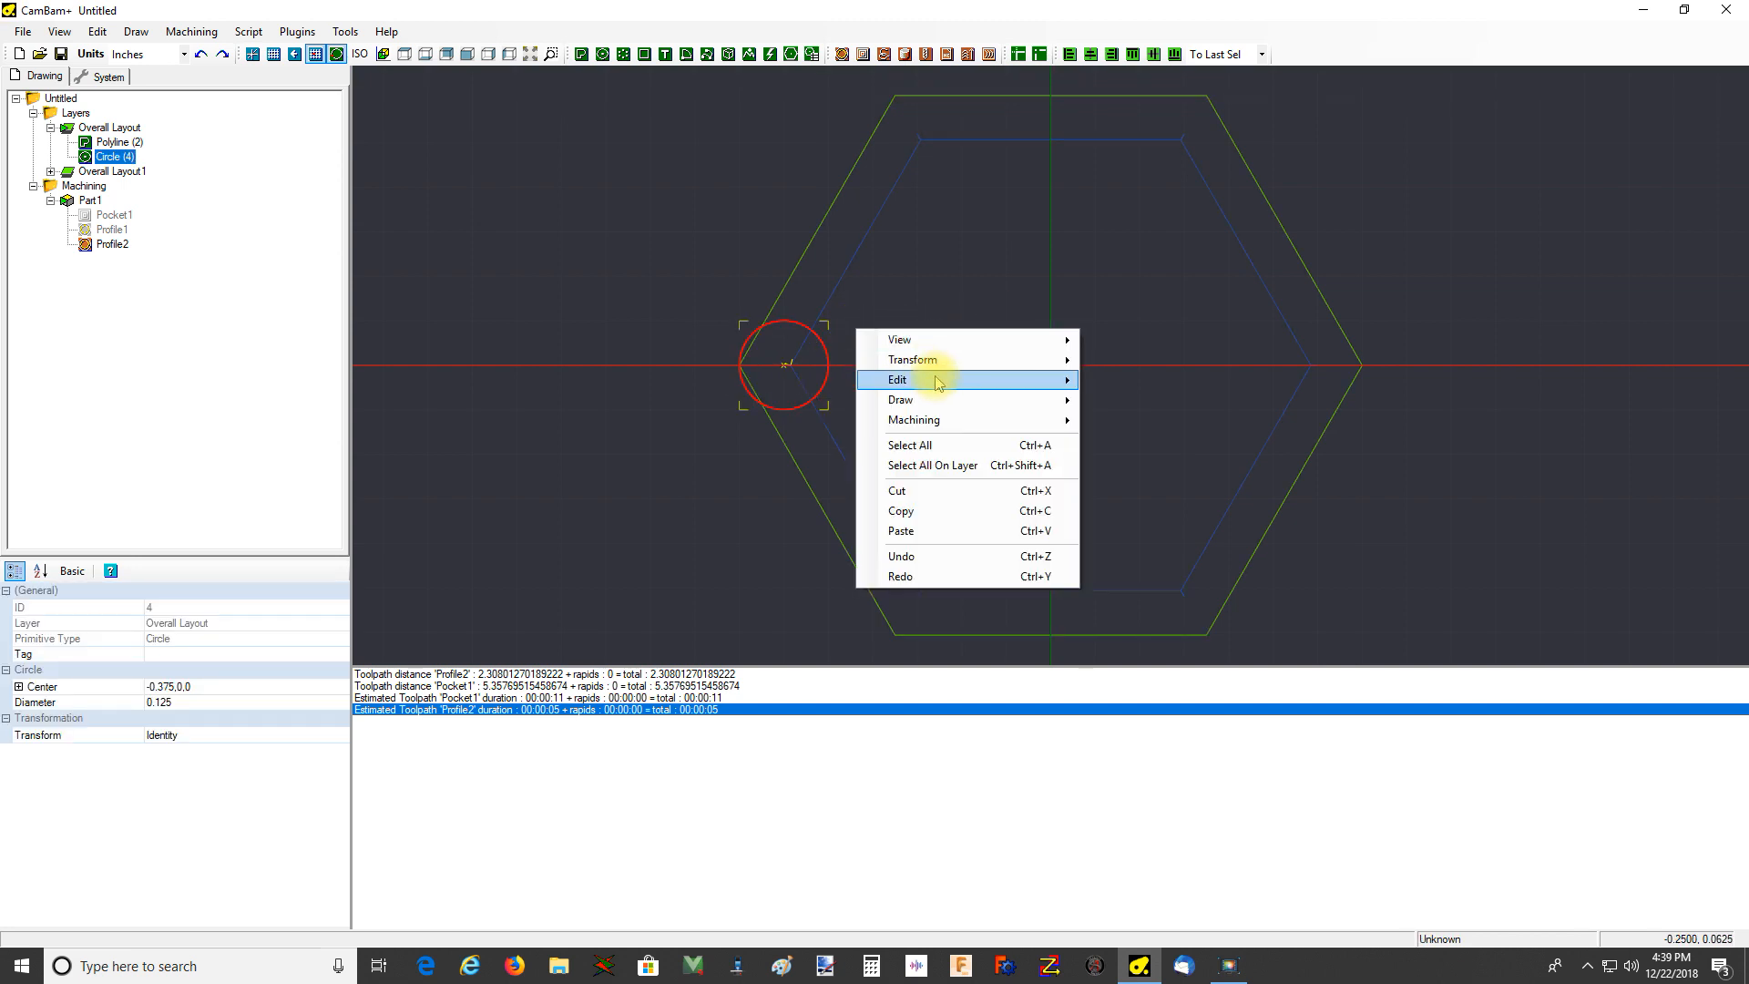
pyautogui.moveTo(929, 360)
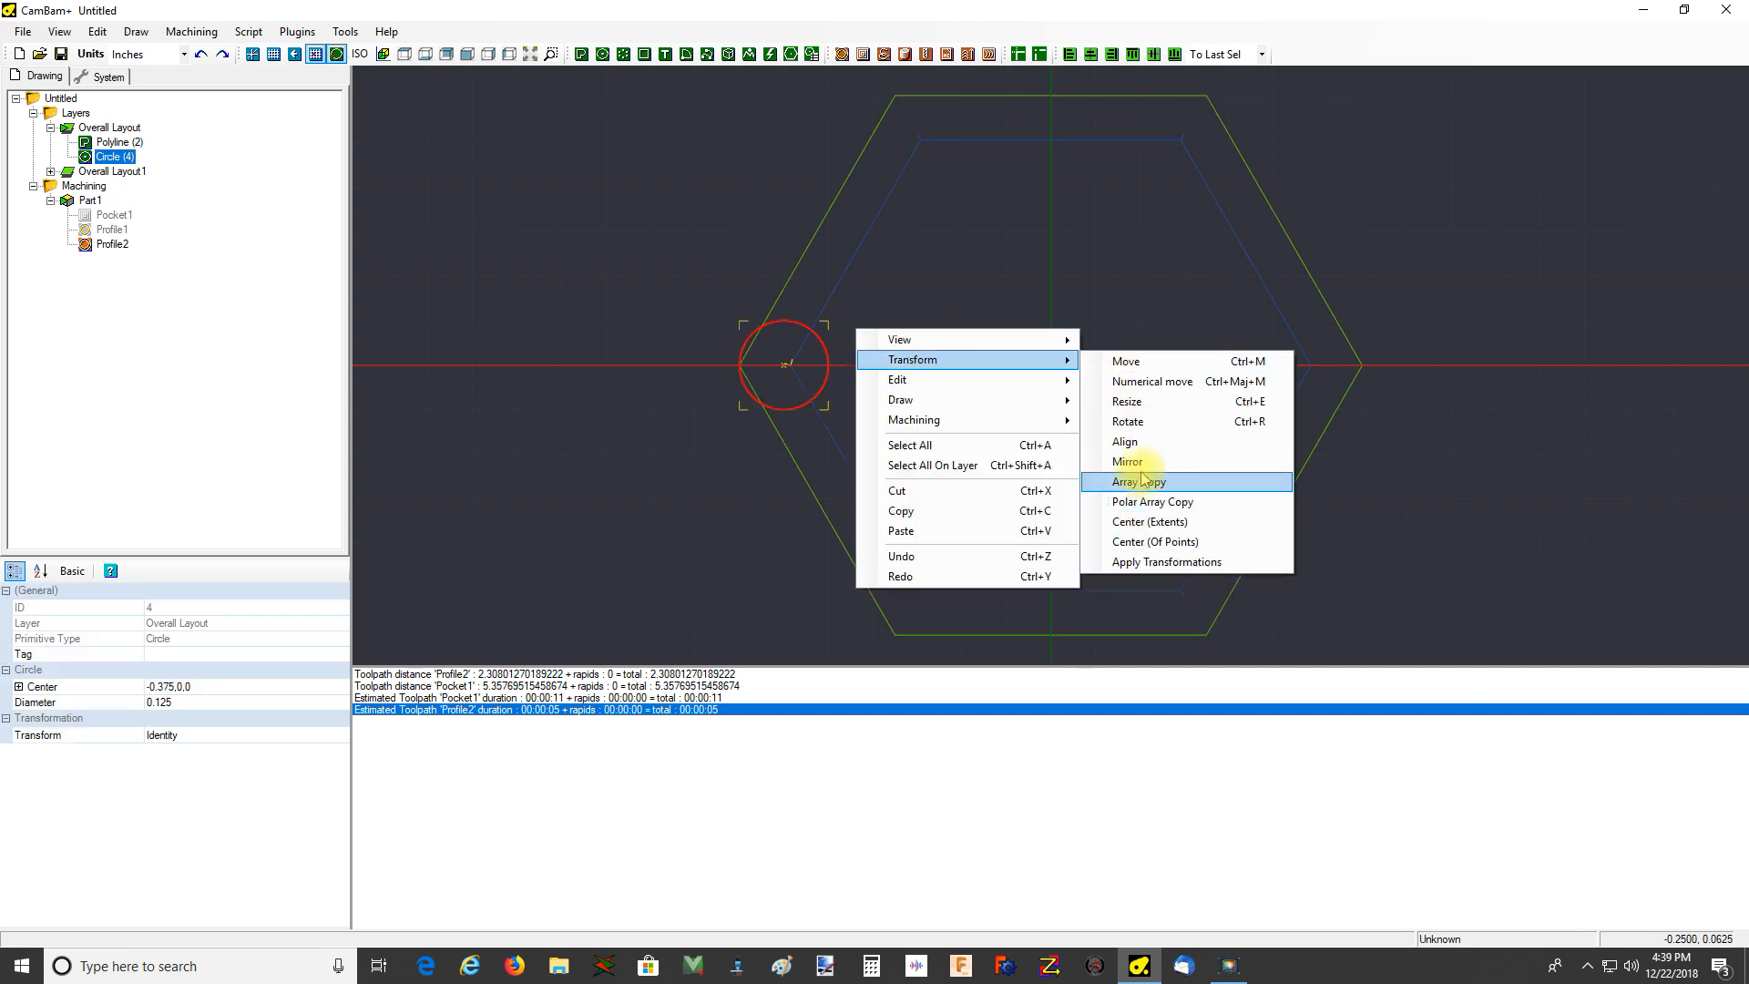
pyautogui.click(1141, 502)
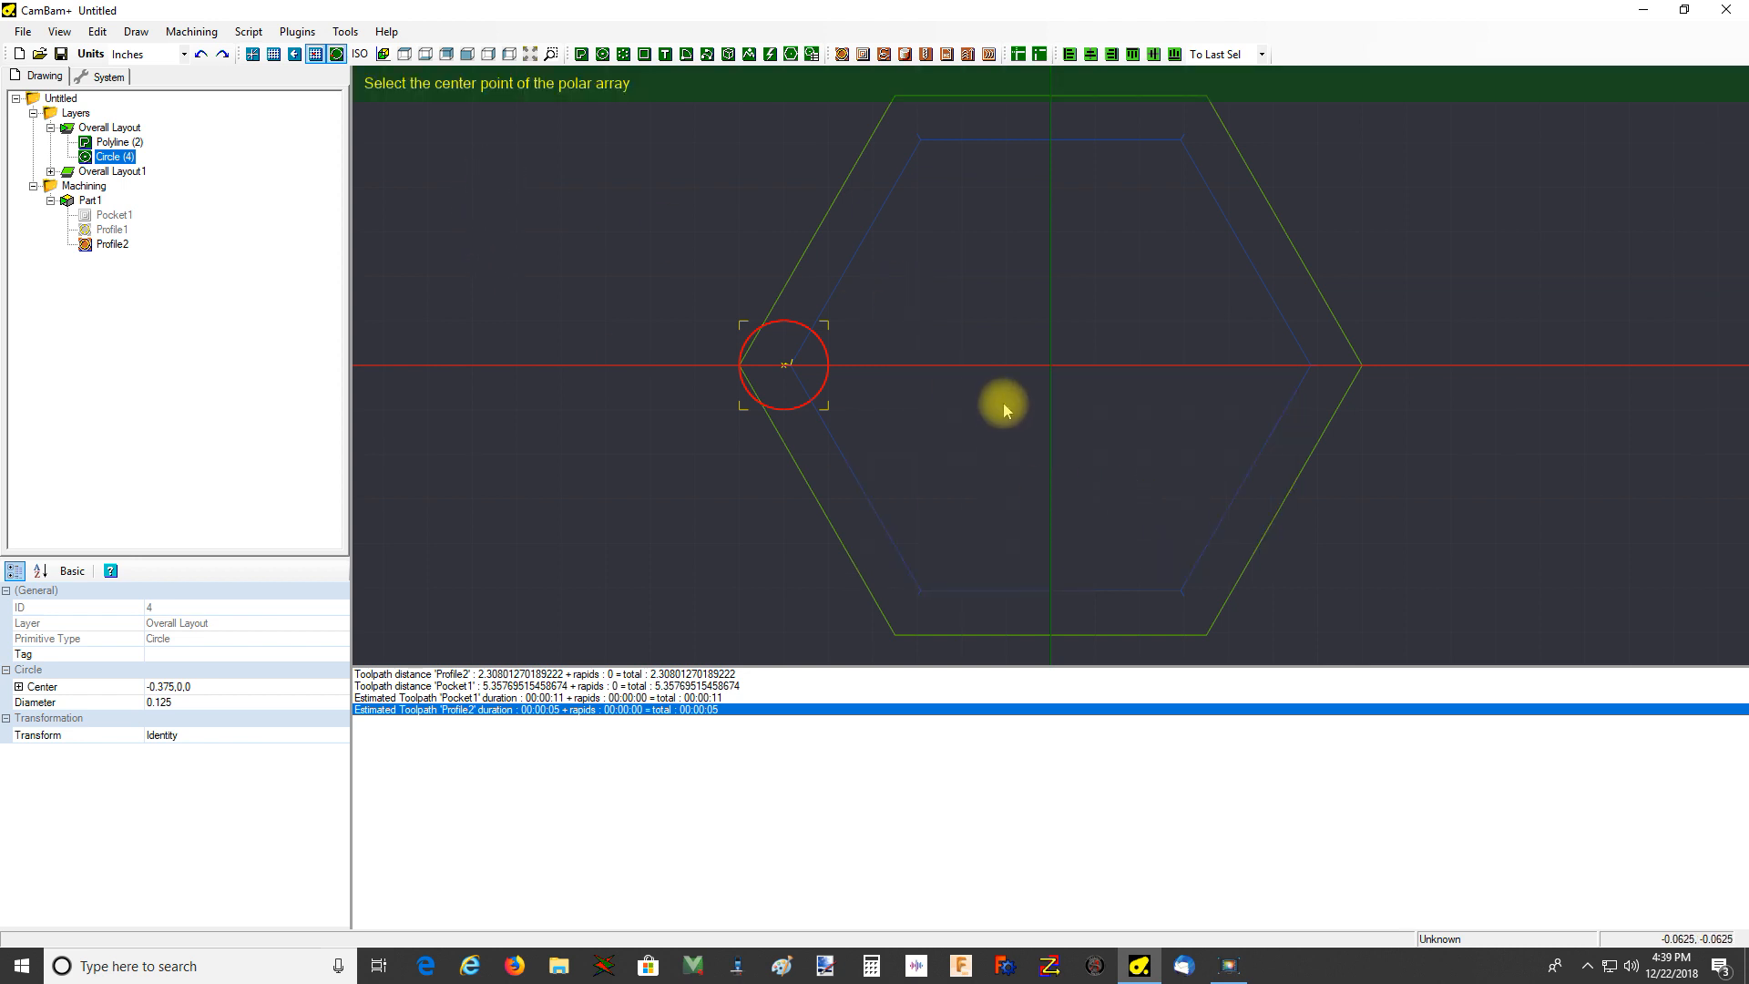
pyautogui.click(1050, 366)
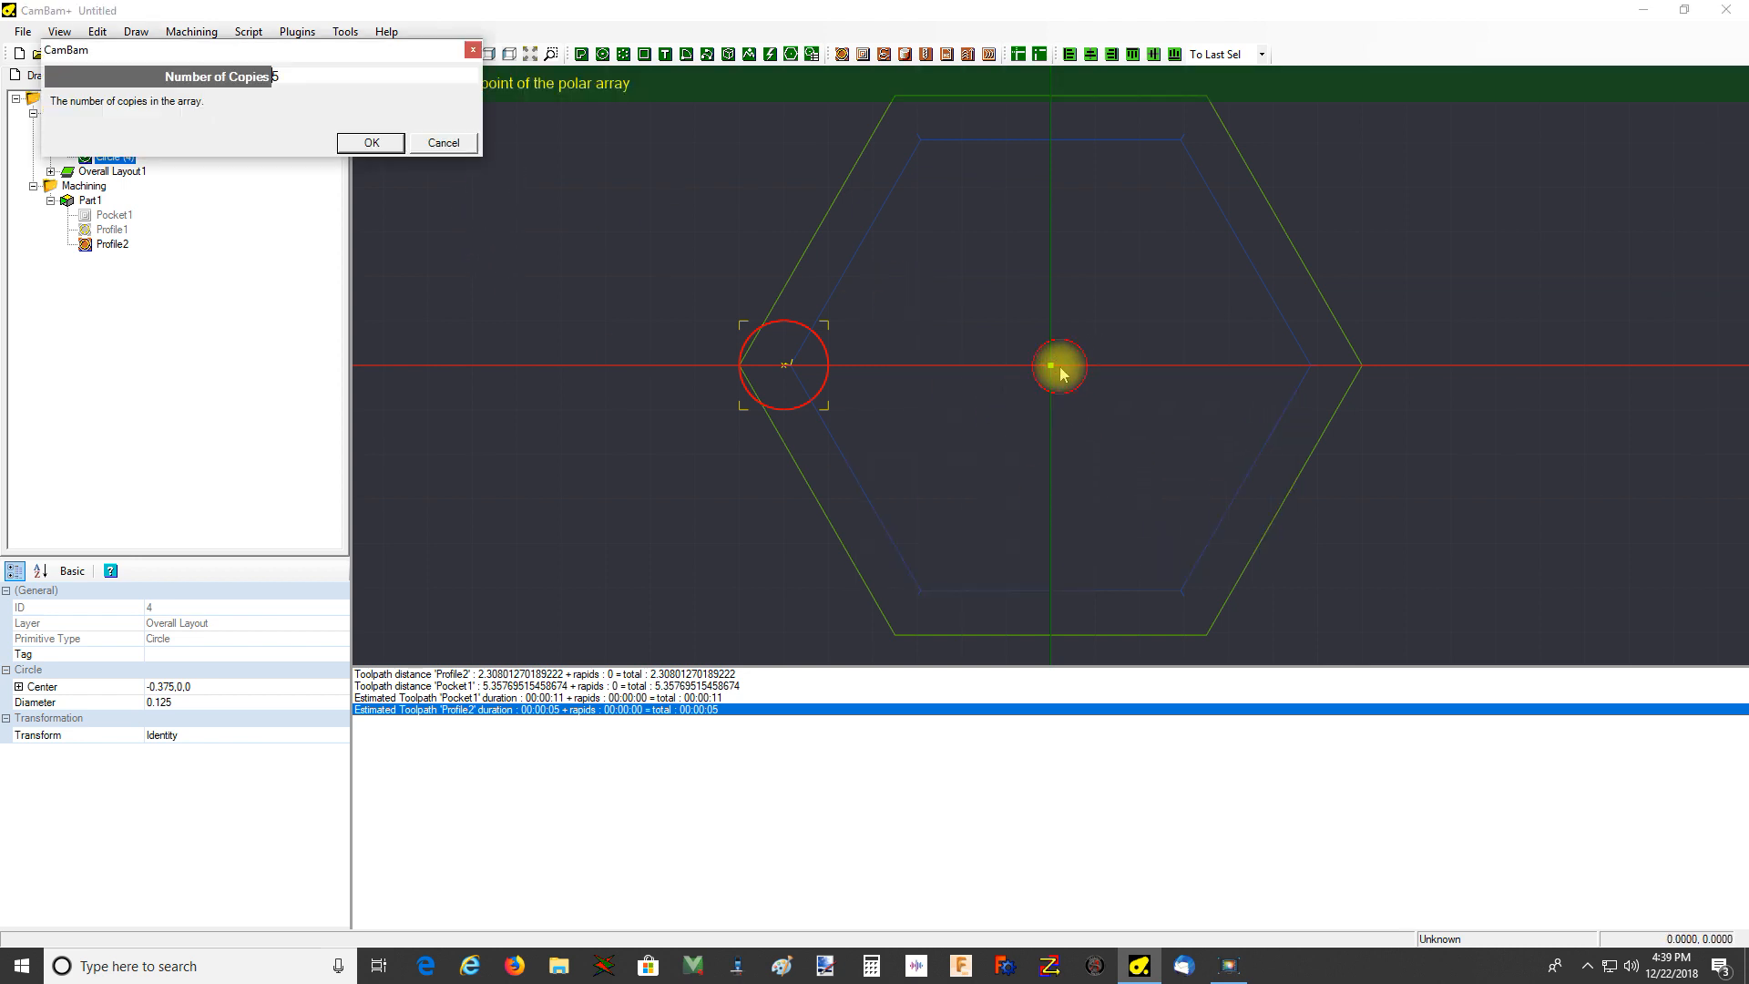
pyautogui.click(371, 143)
pyautogui.click(370, 143)
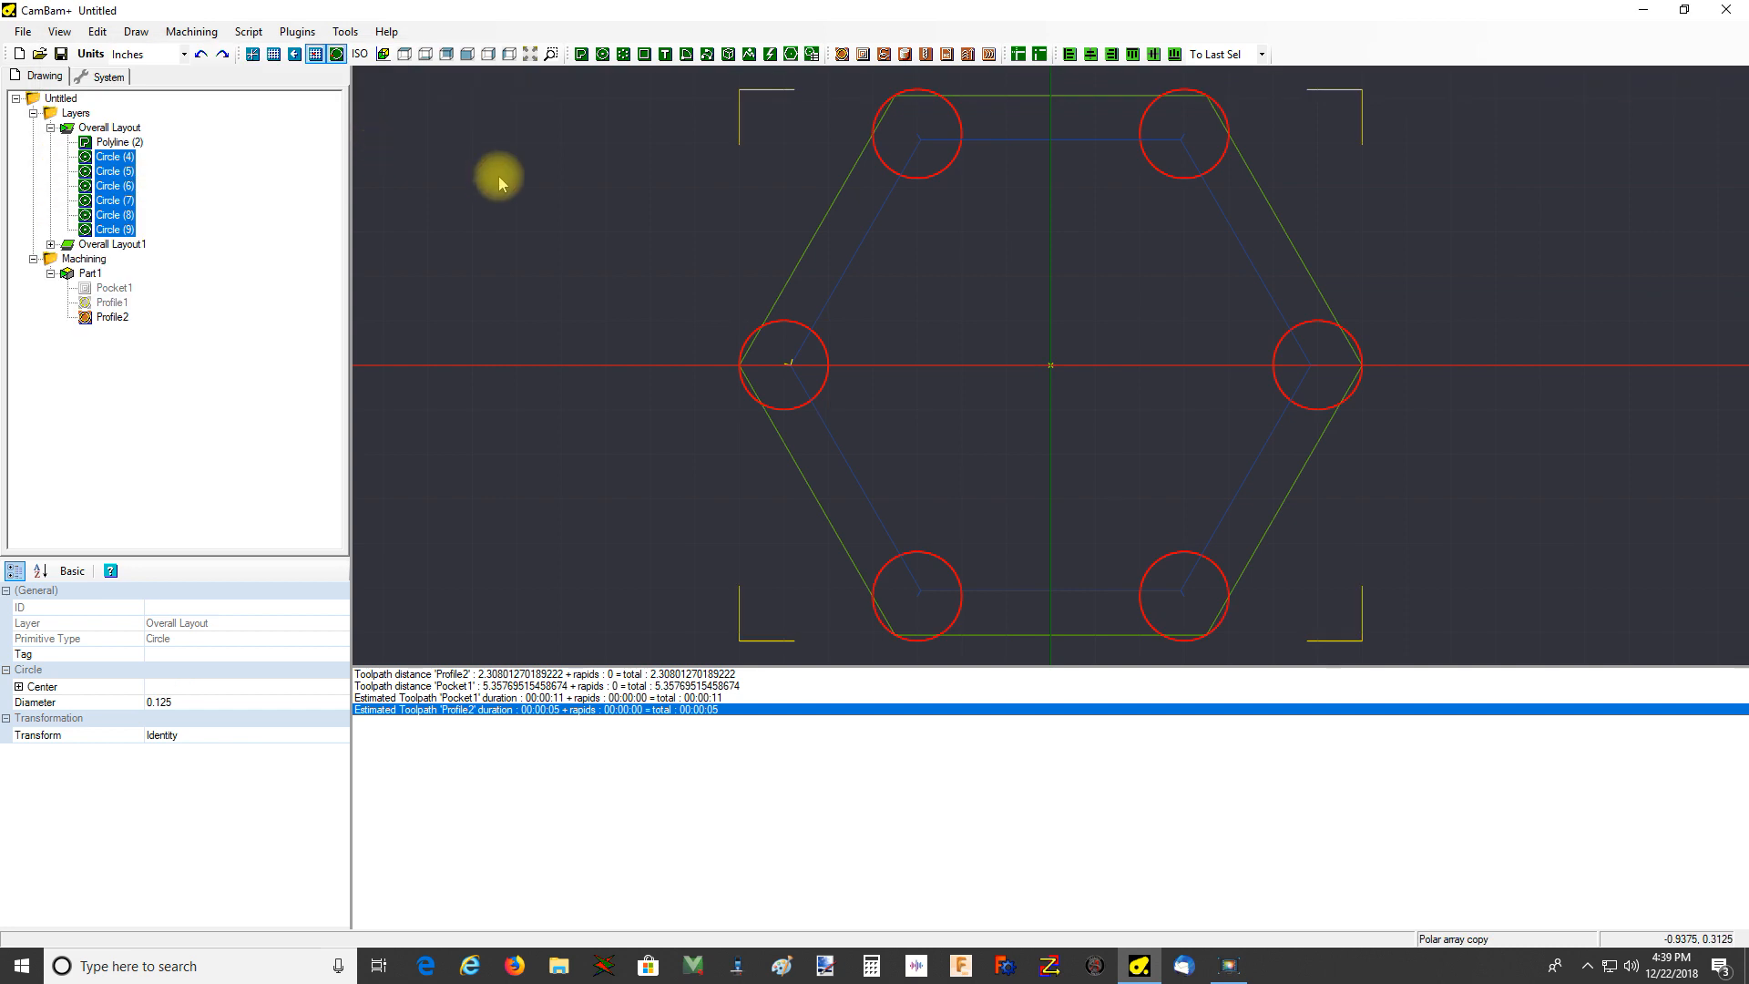
pyautogui.click(1320, 303)
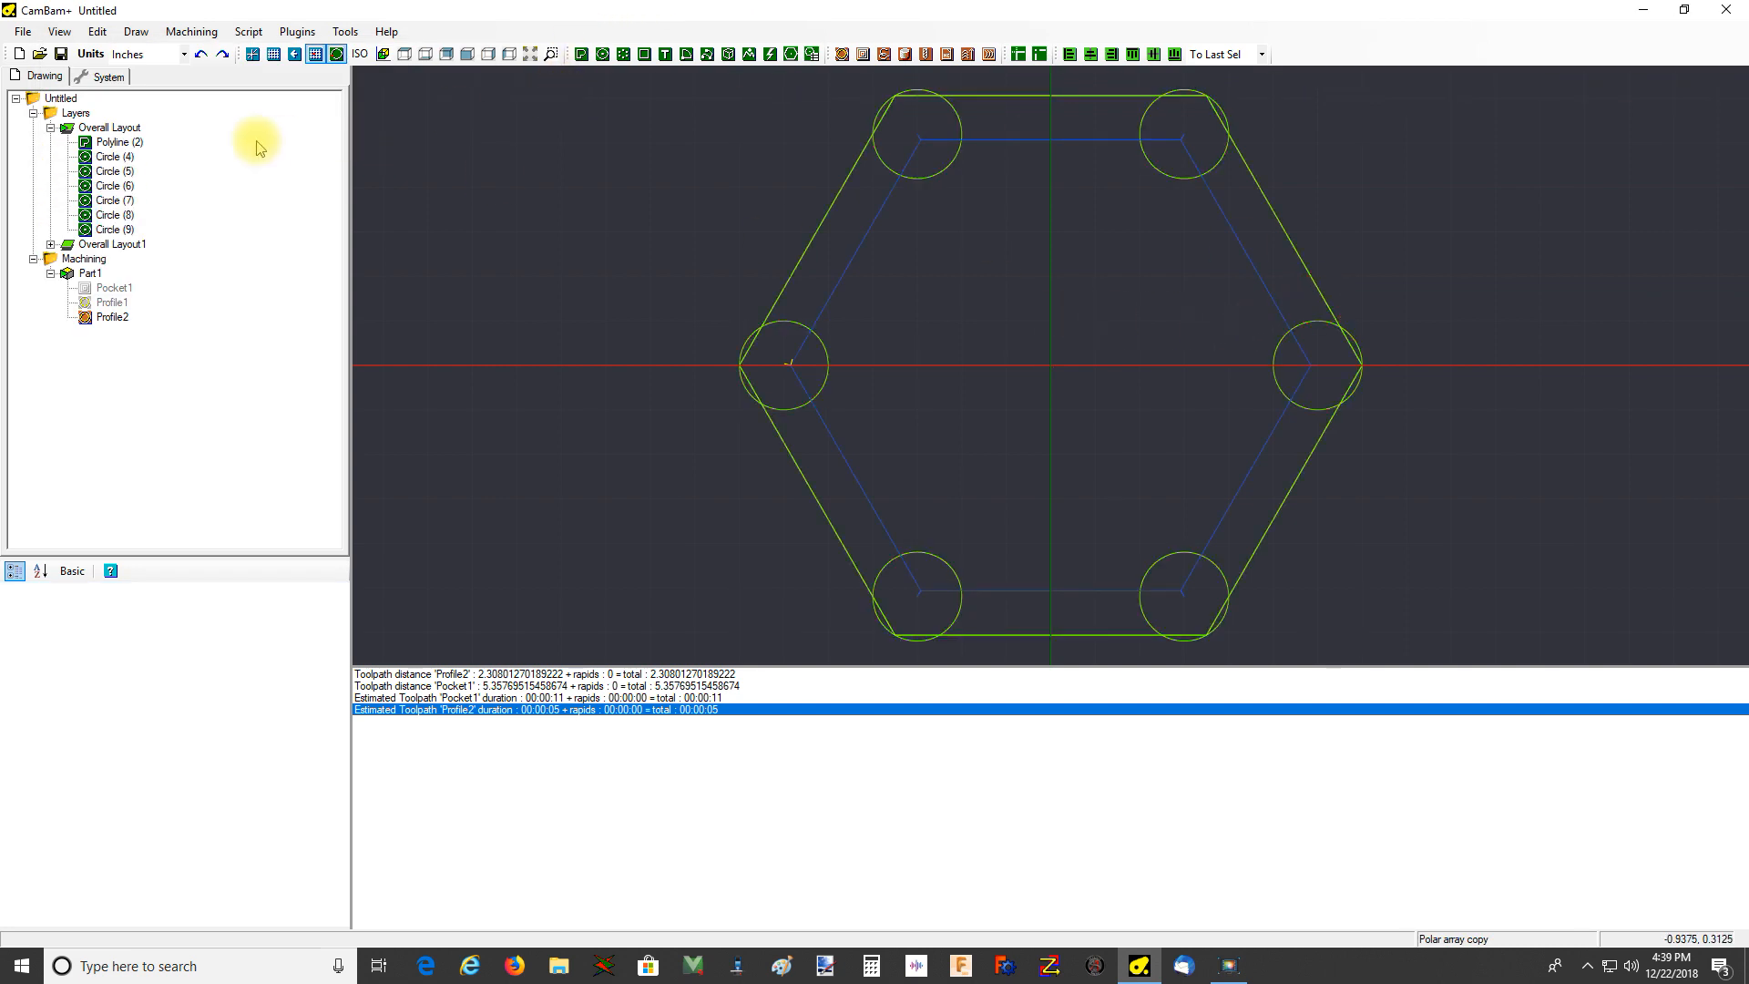
# Move all six corner circles from the Overall Layout layer to the Overall Layout1 layer
pyautogui.click(127, 171)
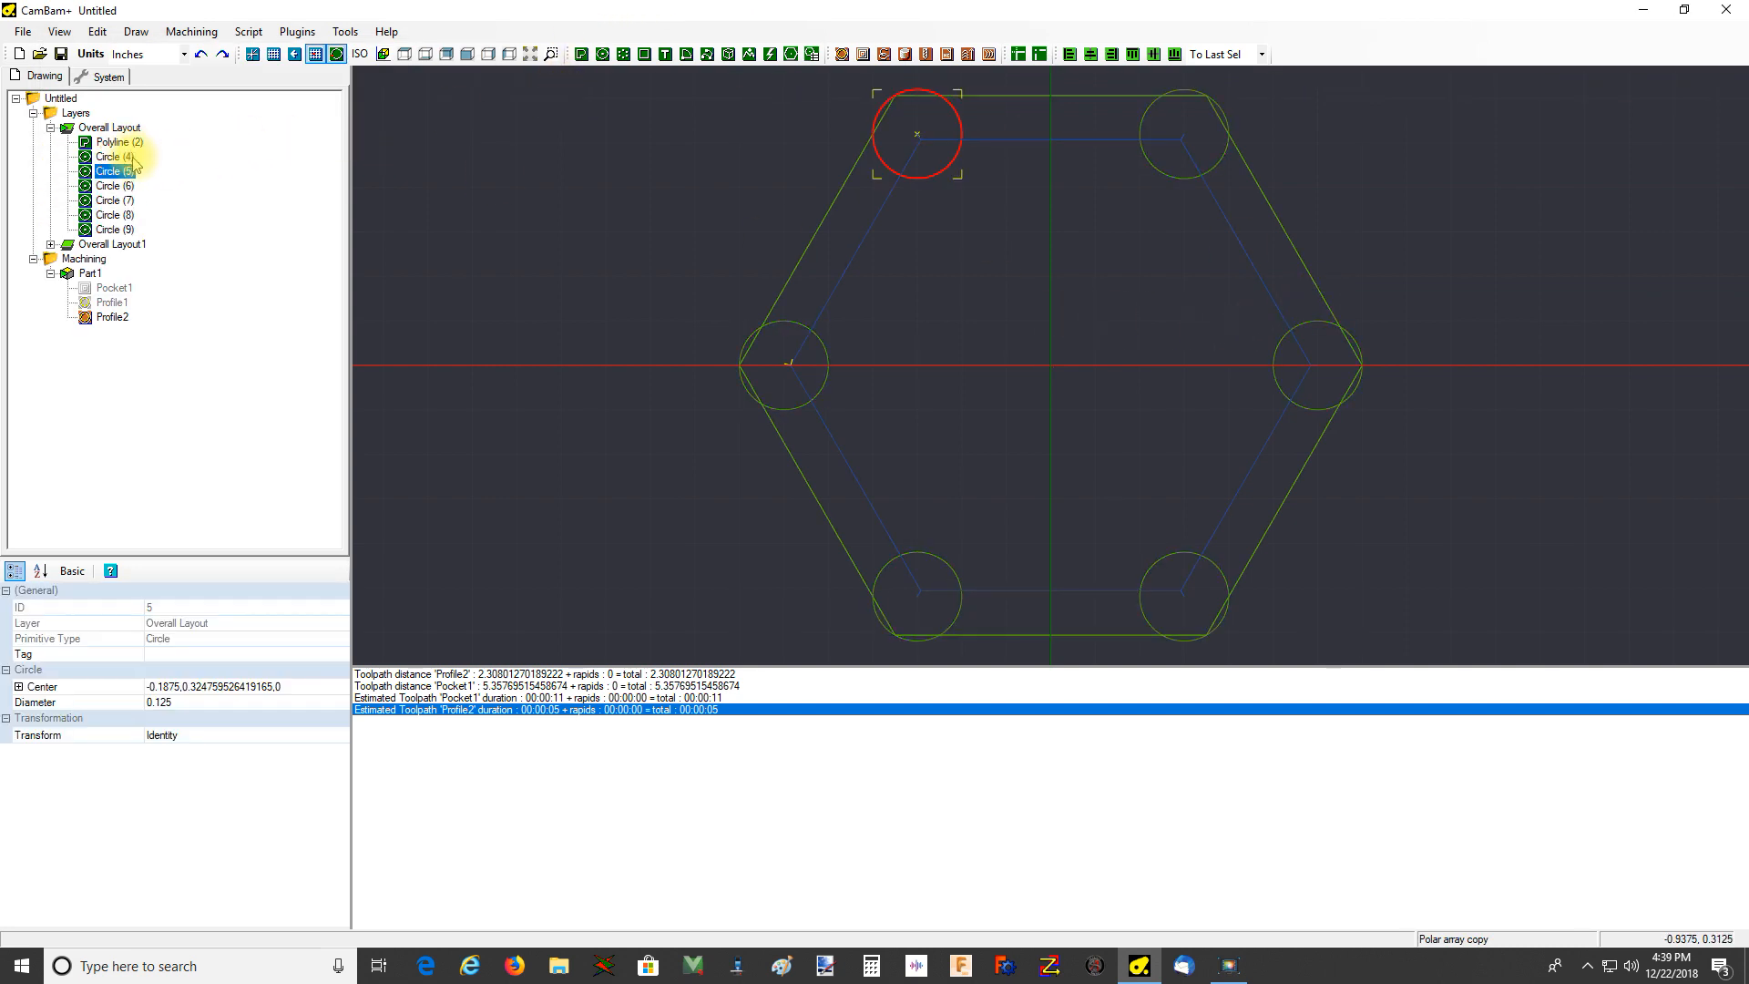
pyautogui.click(127, 157)
pyautogui.hotkey('shift', 'Down')
pyautogui.hotkey('shift', 'Down')
pyautogui.hotkey('shift', 'Down')
pyautogui.hotkey('shift', 'Down')
pyautogui.hotkey('shift', 'Down')
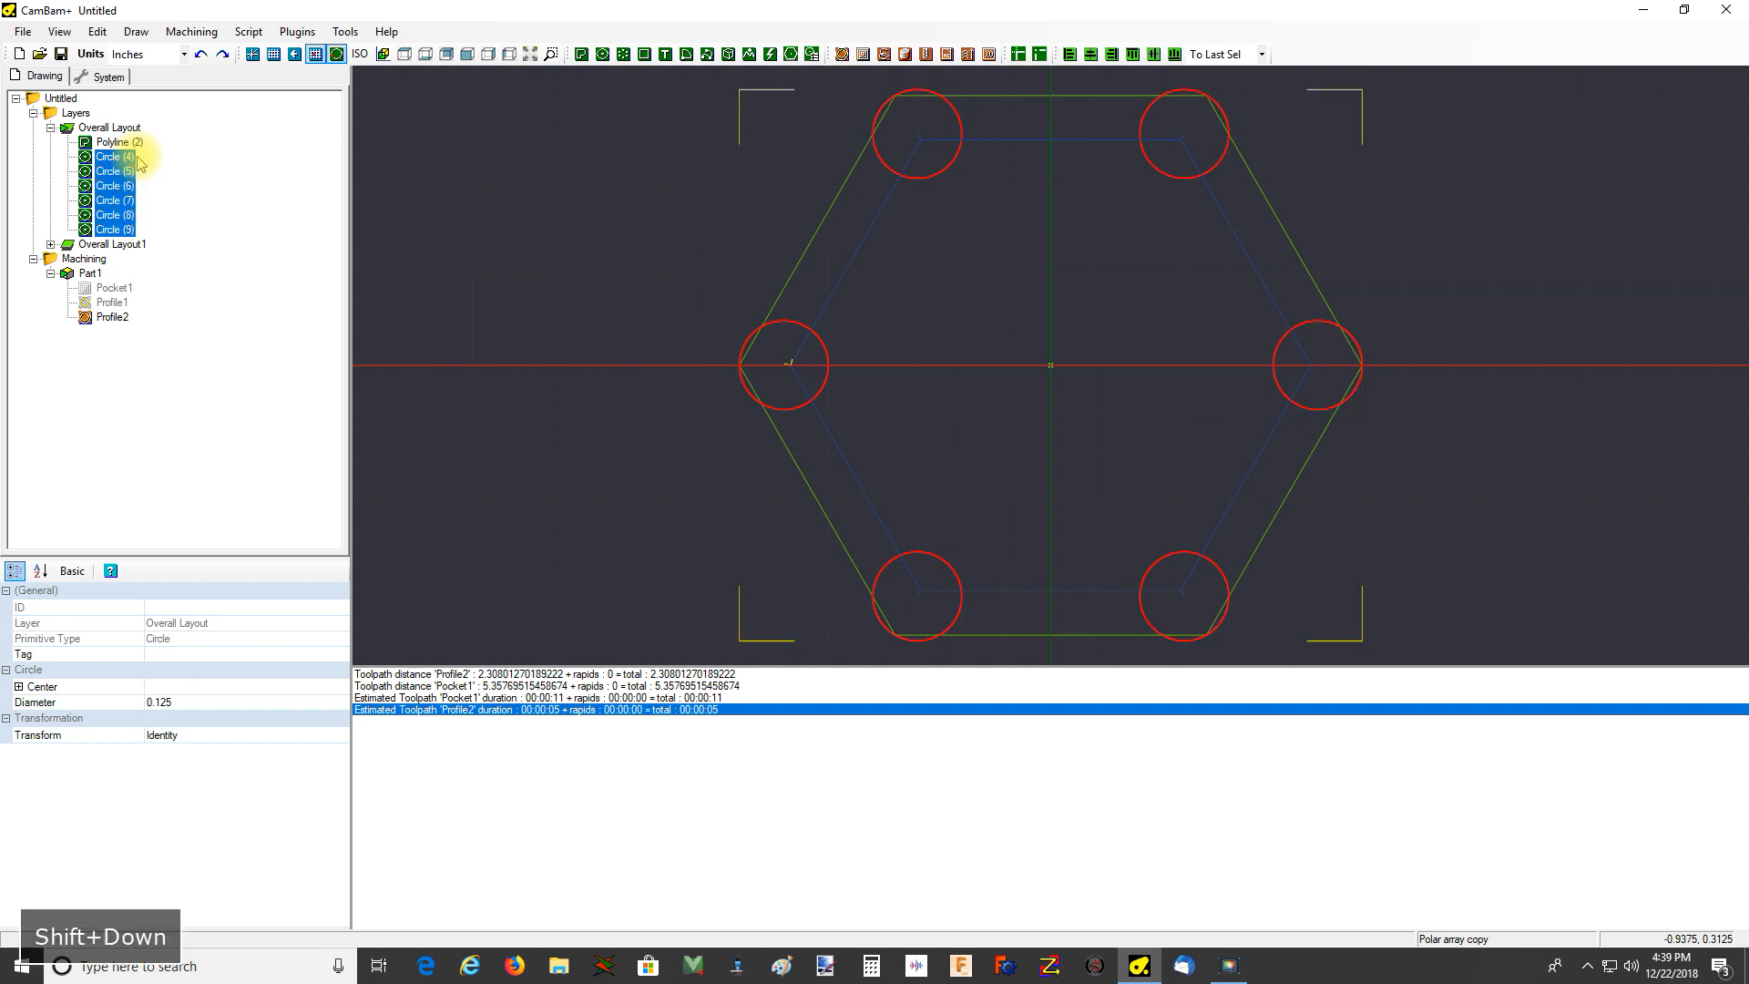
pyautogui.moveTo(118, 161); pyautogui.dragTo(114, 246)
# Make Overall Layout1 the active layer
pyautogui.moveTo(128, 156); pyautogui.dragTo(127, 157)
pyautogui.rightClick(127, 156)
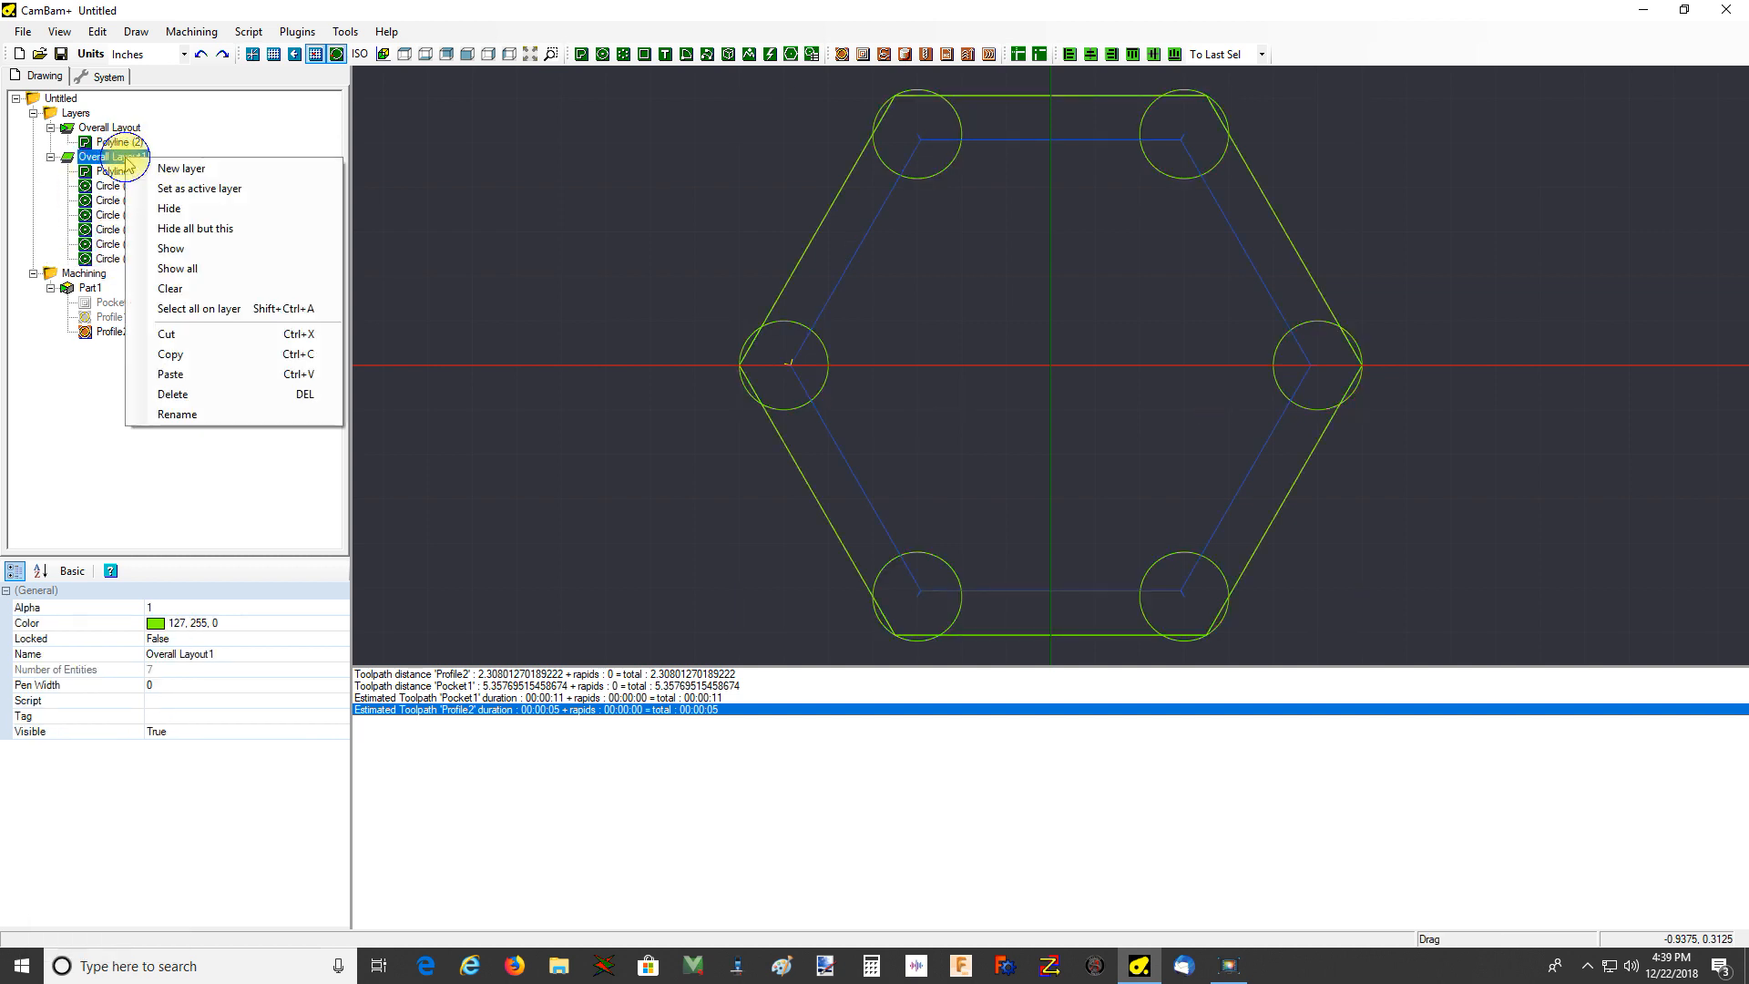
pyautogui.click(225, 187)
pyautogui.click(625, 215)
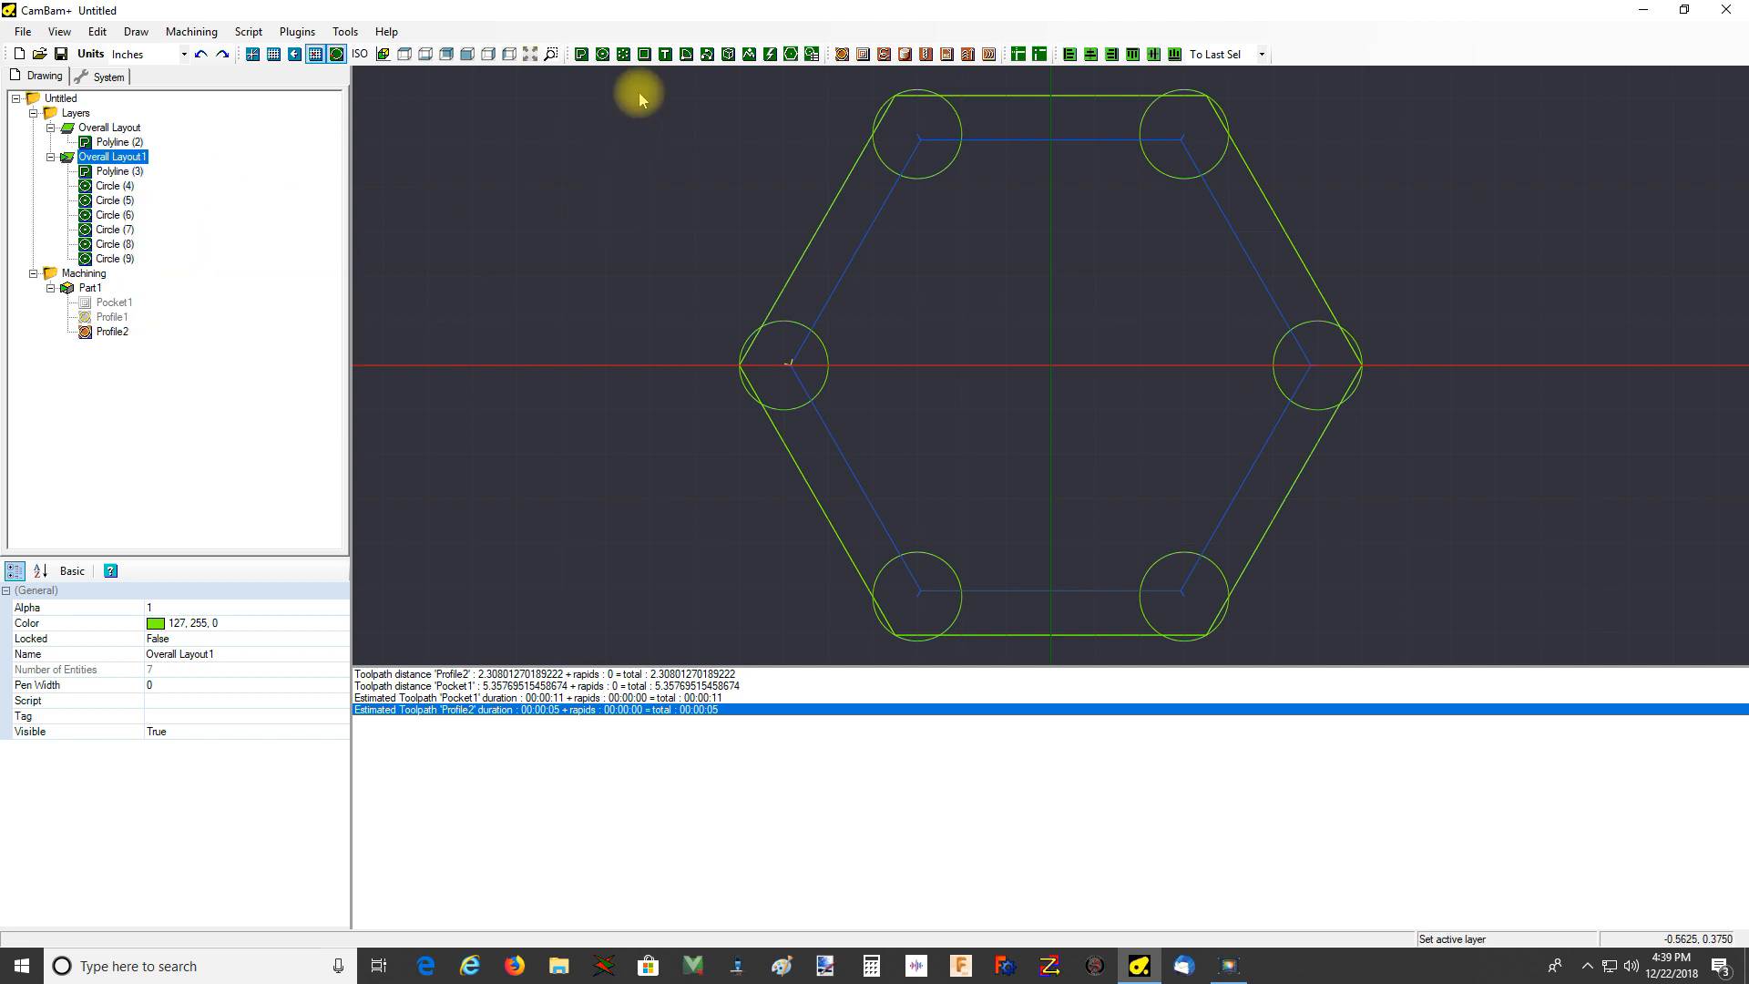
# Hide the original Overall Layout layer so only the copied hexagon and circles are shown
pyautogui.moveTo(638, 87); pyautogui.dragTo(1748, 645)
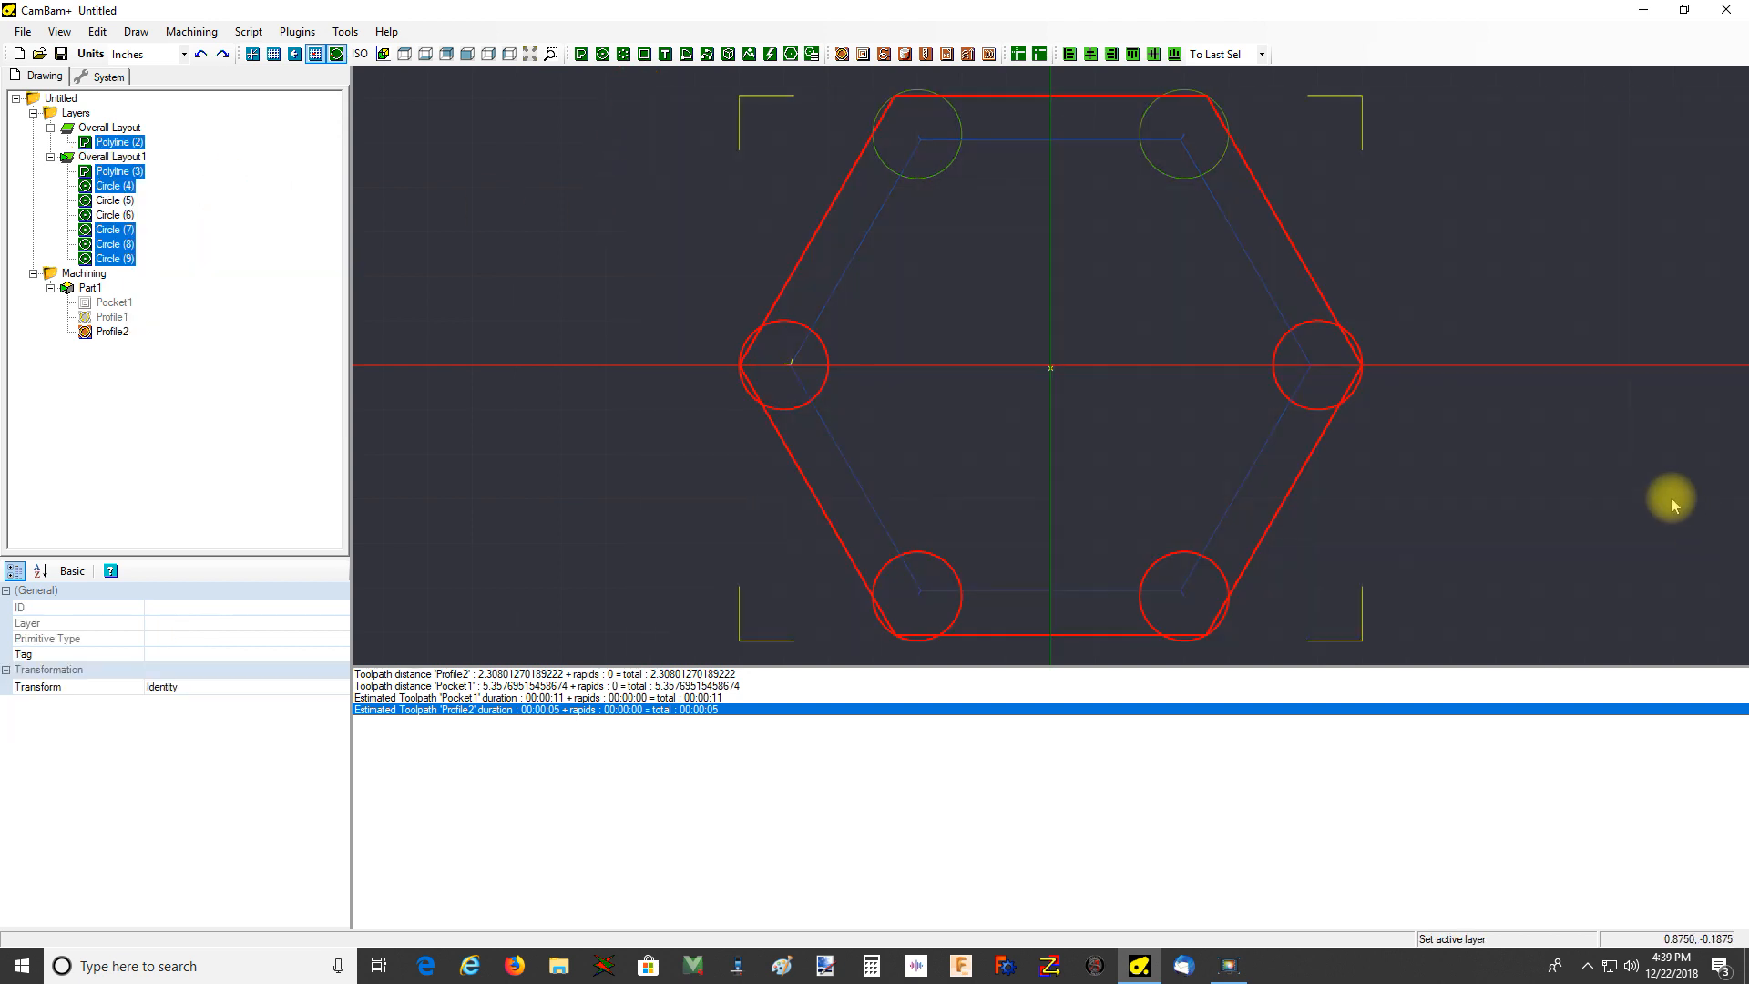
pyautogui.click(1648, 456)
pyautogui.click(138, 133)
pyautogui.press('space')
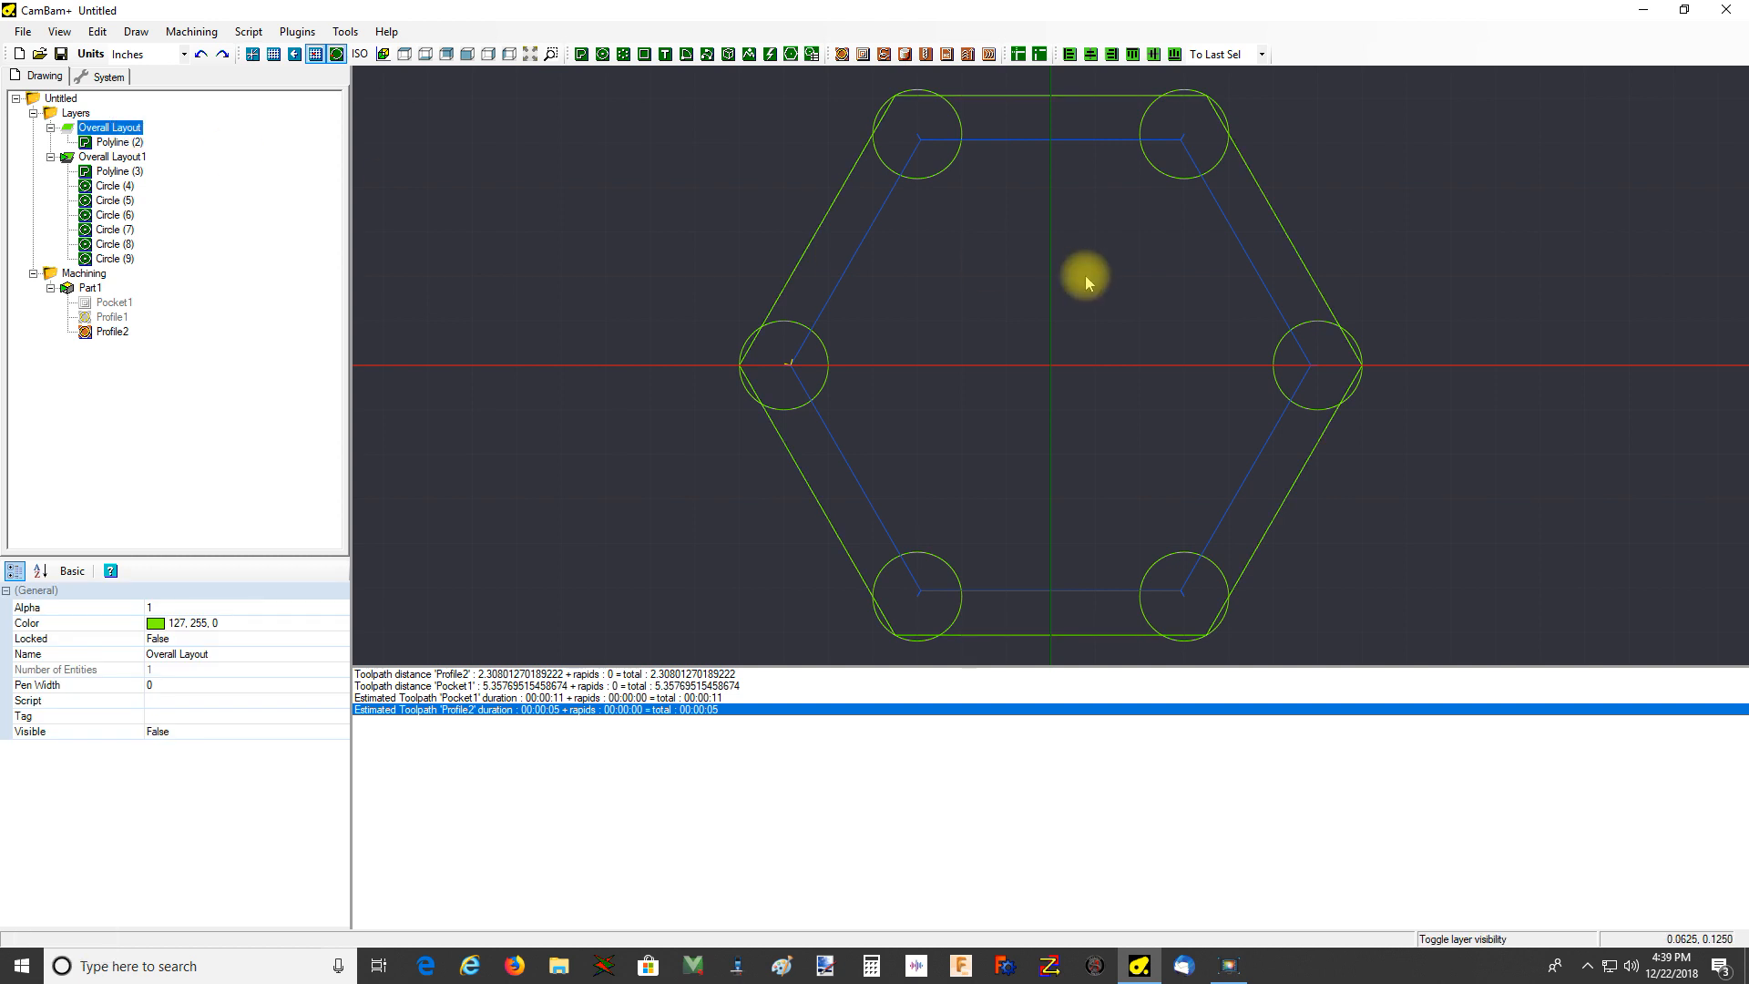
# Break the copied hexagon and all six corner circles at their intersections
pyautogui.hotkey('ctrl', 'a')
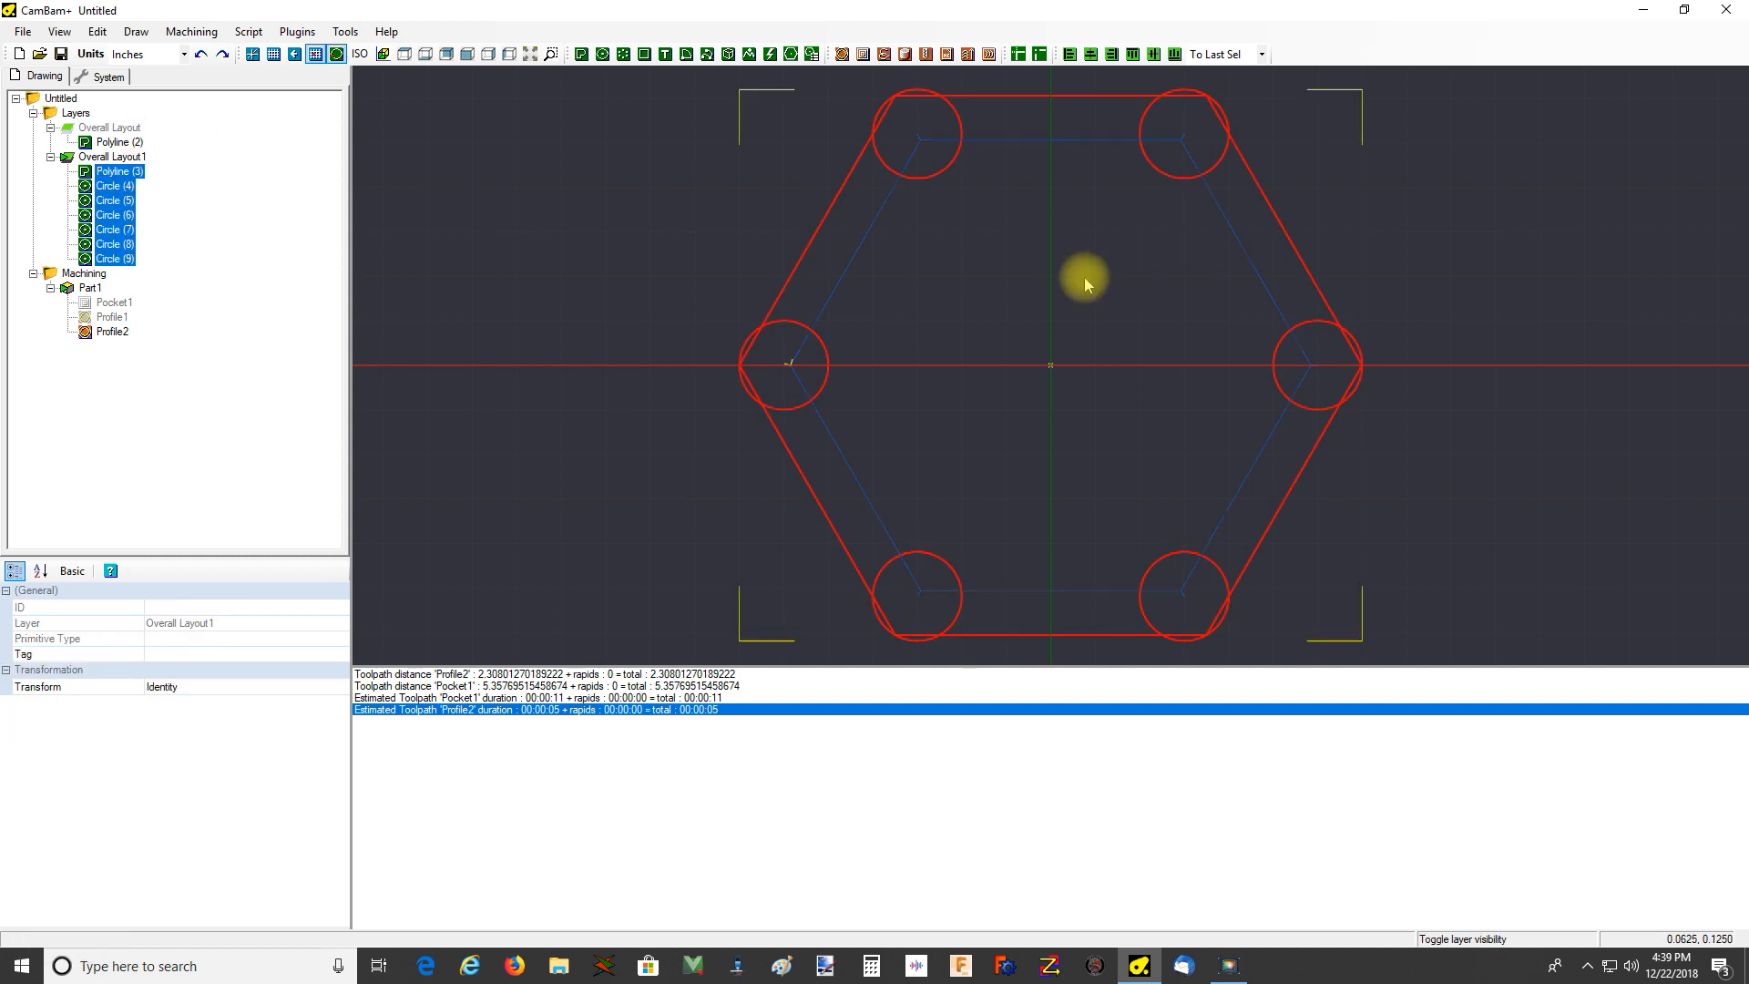
pyautogui.rightClick(1085, 285)
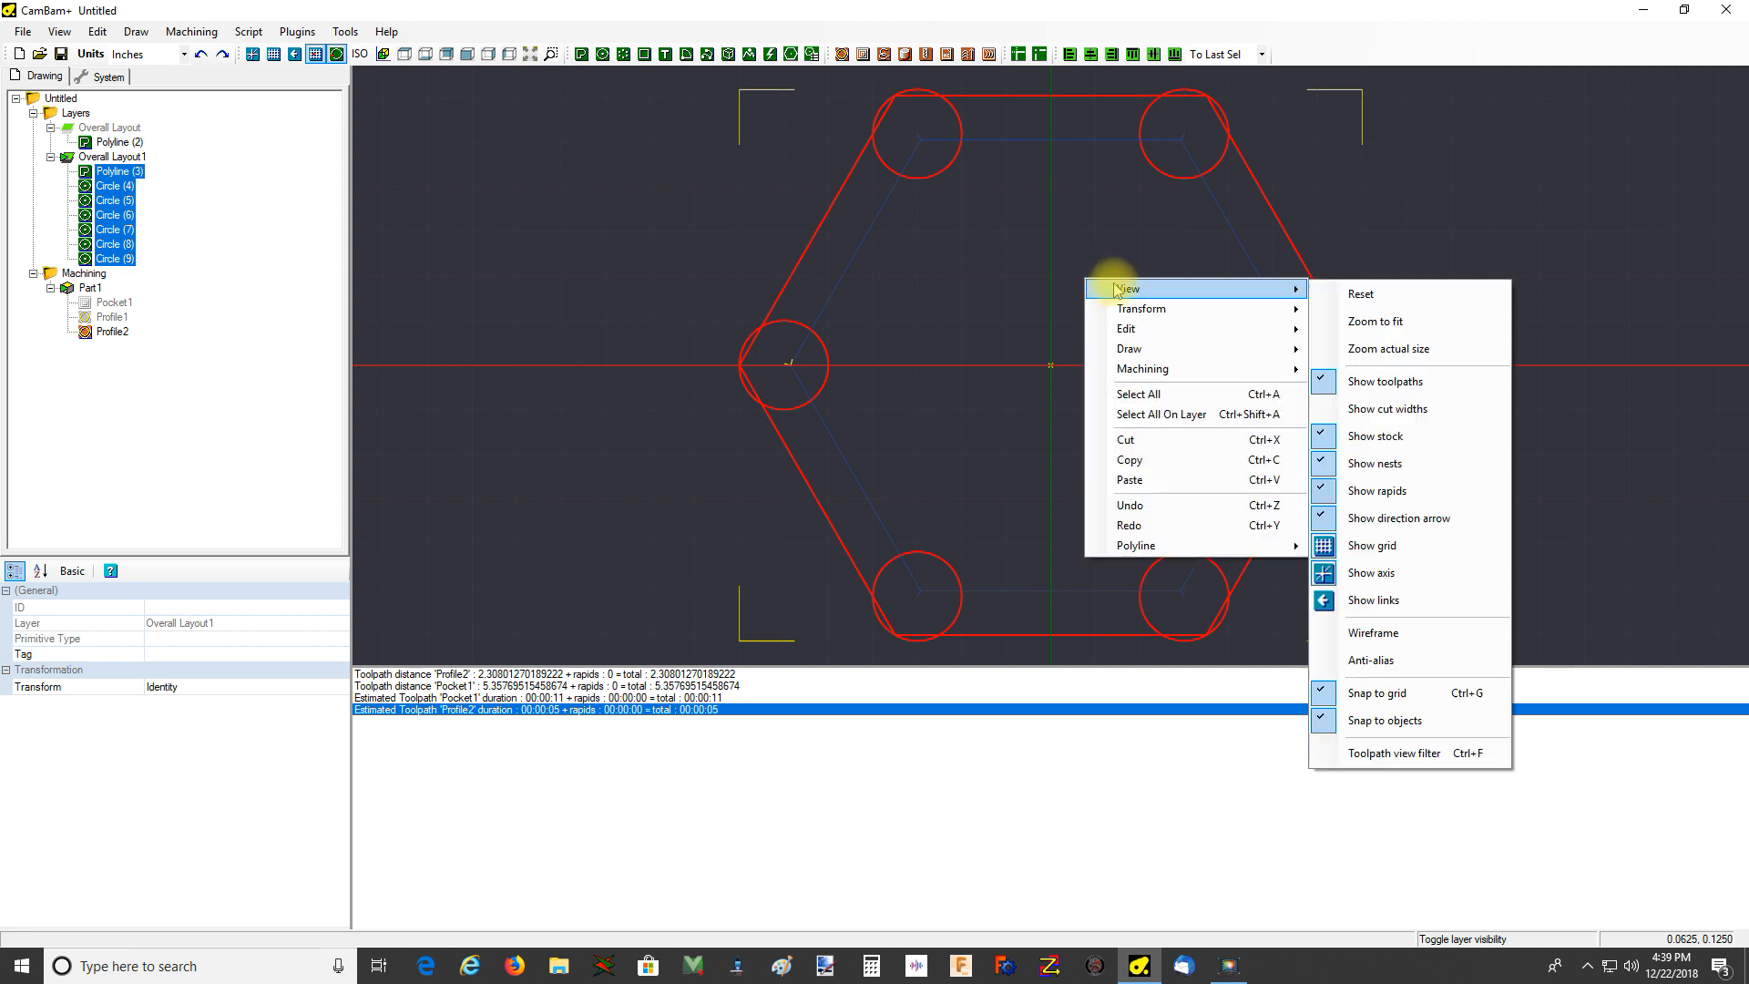
pyautogui.moveTo(1158, 333)
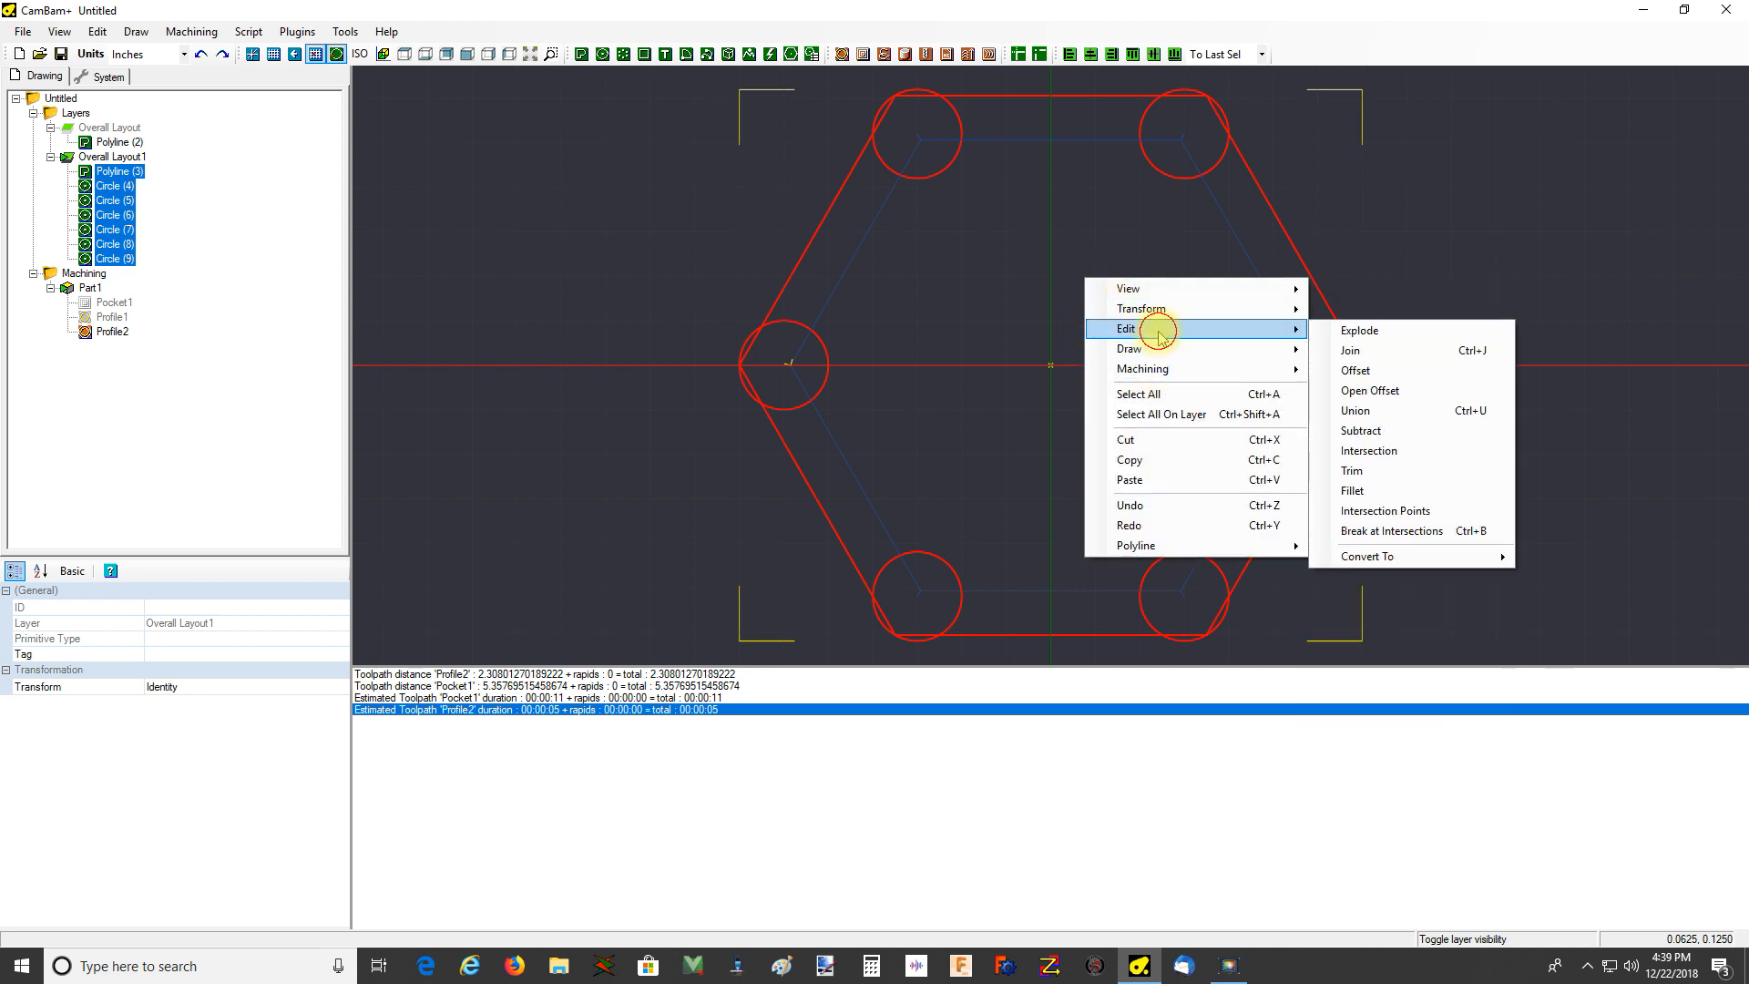
pyautogui.click(1375, 532)
pyautogui.click(372, 143)
# Delete the hexagon corner segments inside the six circles and the circle arcs inside the hexagon, keeping only the outer relief outline
pyautogui.click(781, 323)
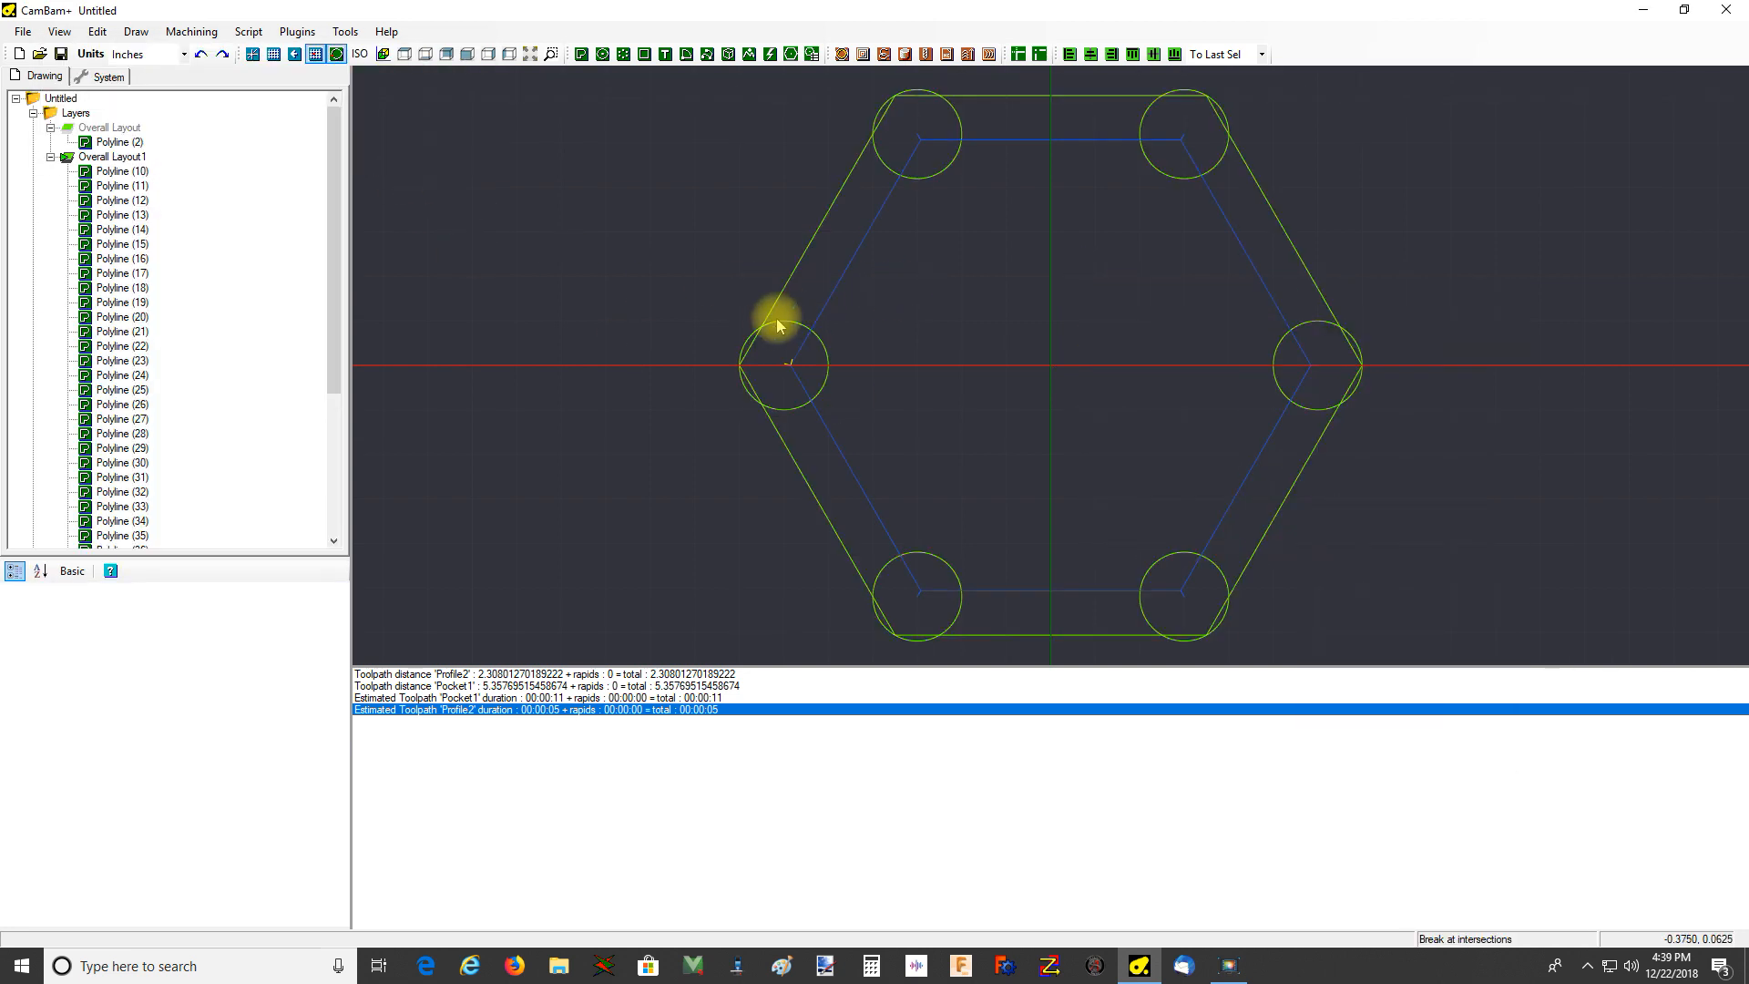
pyautogui.click(745, 368)
pyautogui.keyDown('ctrl'); pyautogui.click(741, 368); pyautogui.keyUp('ctrl')
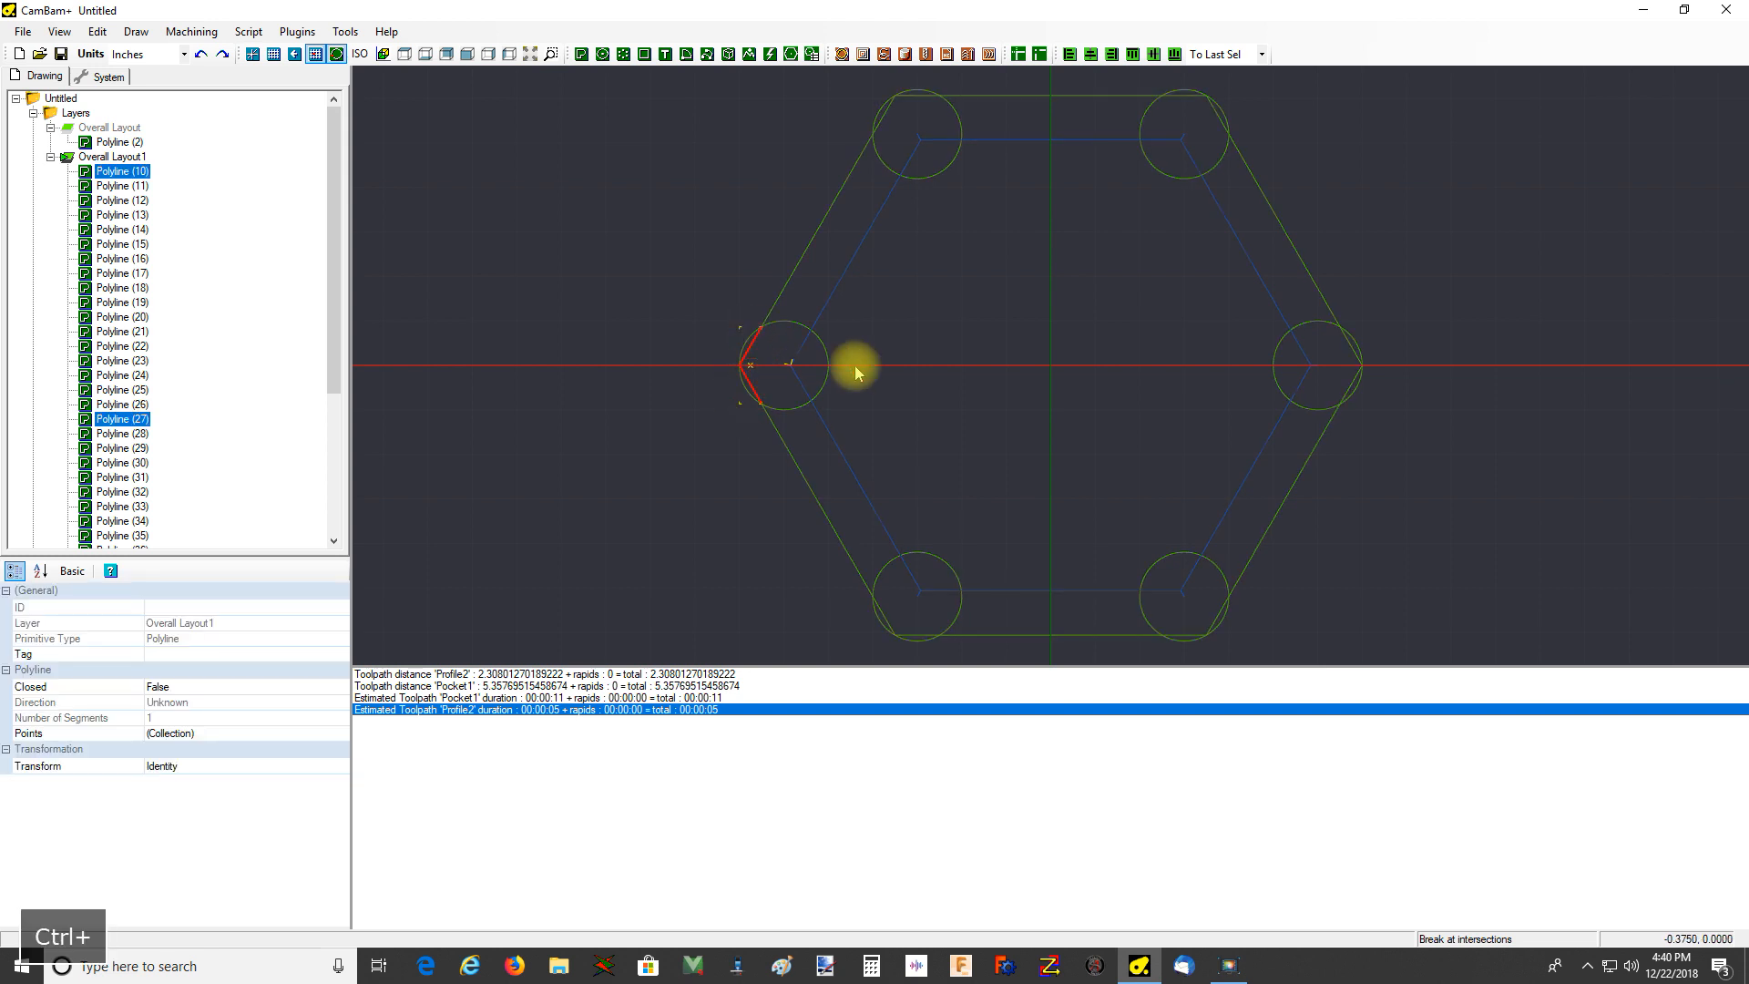
pyautogui.keyDown('ctrl'); pyautogui.click(821, 352); pyautogui.keyUp('ctrl')
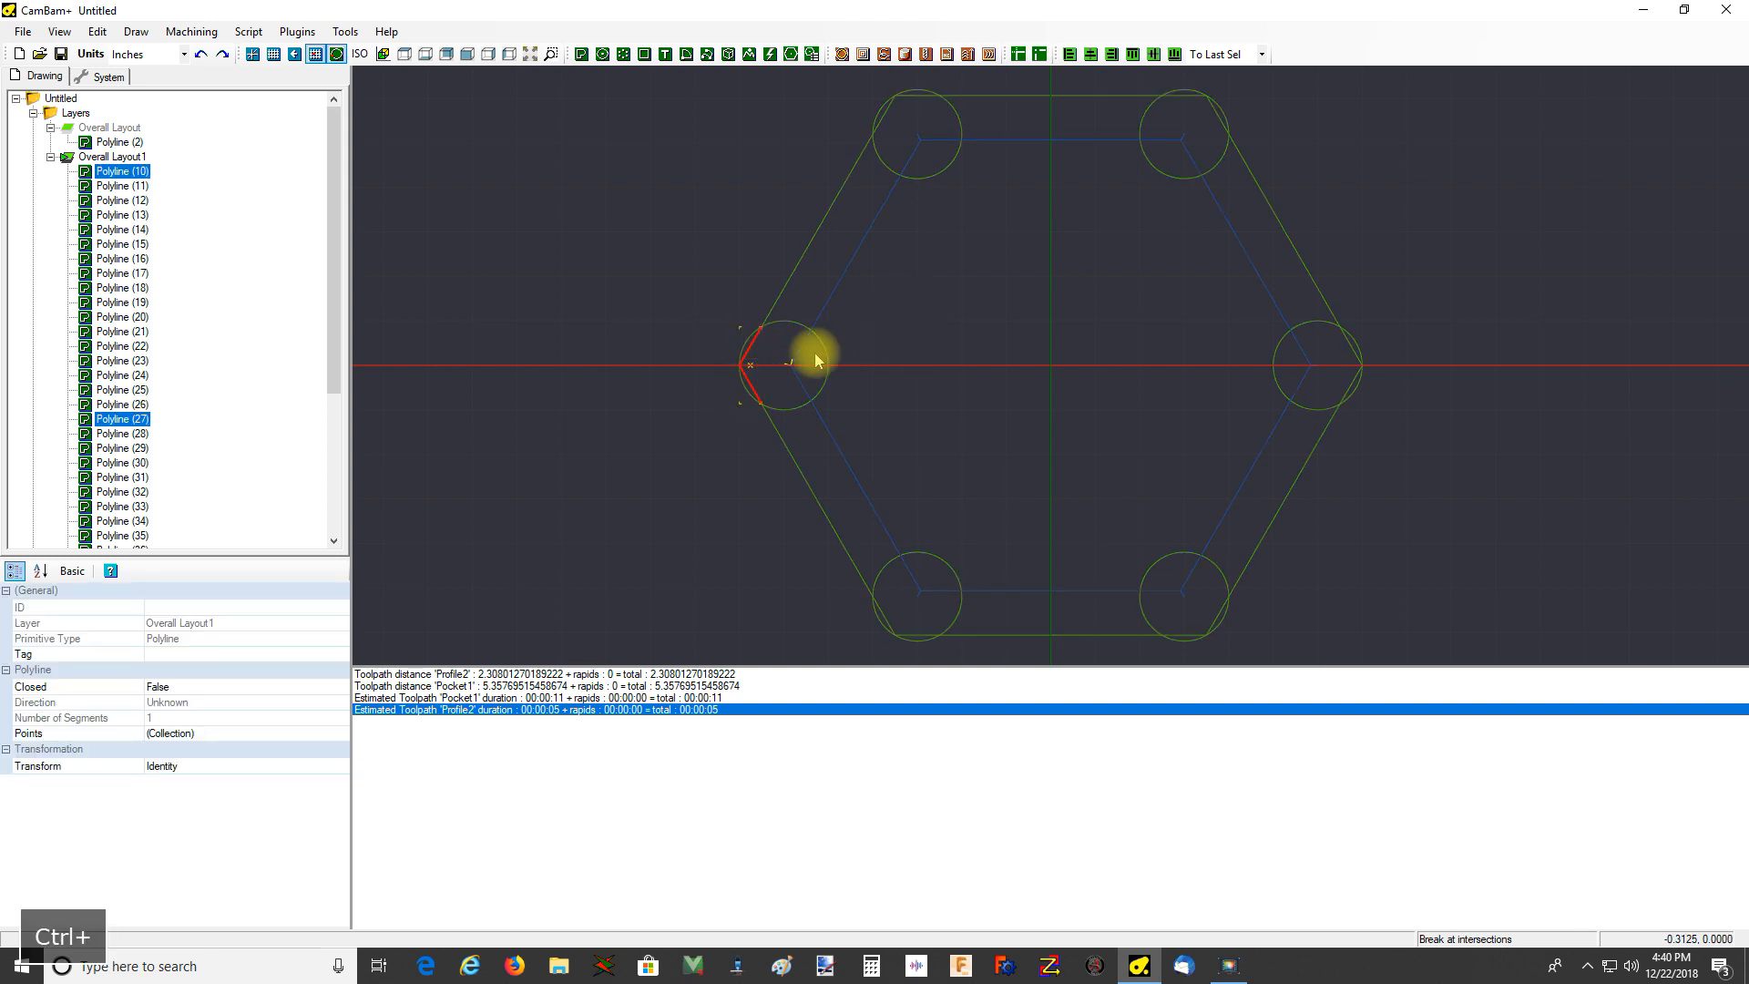
pyautogui.keyDown('ctrl'); pyautogui.click(883, 120); pyautogui.keyUp('ctrl')
pyautogui.keyDown('ctrl'); pyautogui.click(920, 96); pyautogui.keyUp('ctrl')
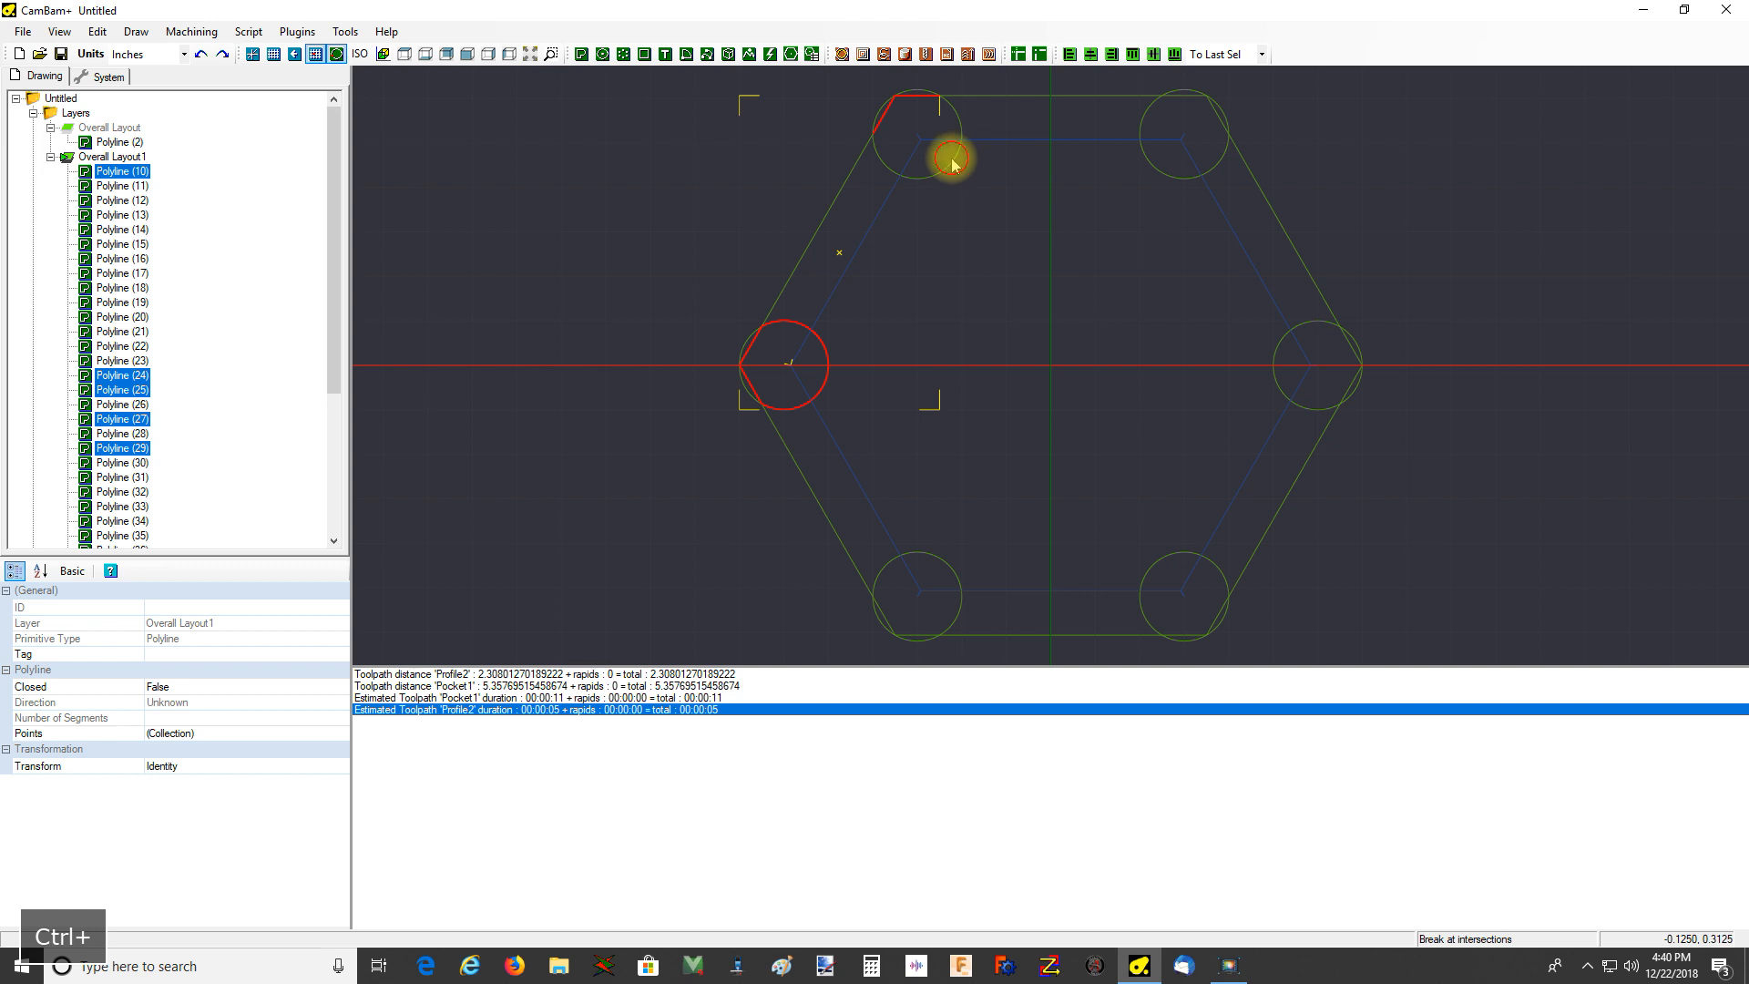
pyautogui.keyDown('ctrl'); pyautogui.click(953, 153); pyautogui.keyUp('ctrl')
pyautogui.keyDown('ctrl'); pyautogui.click(1178, 100); pyautogui.keyUp('ctrl')
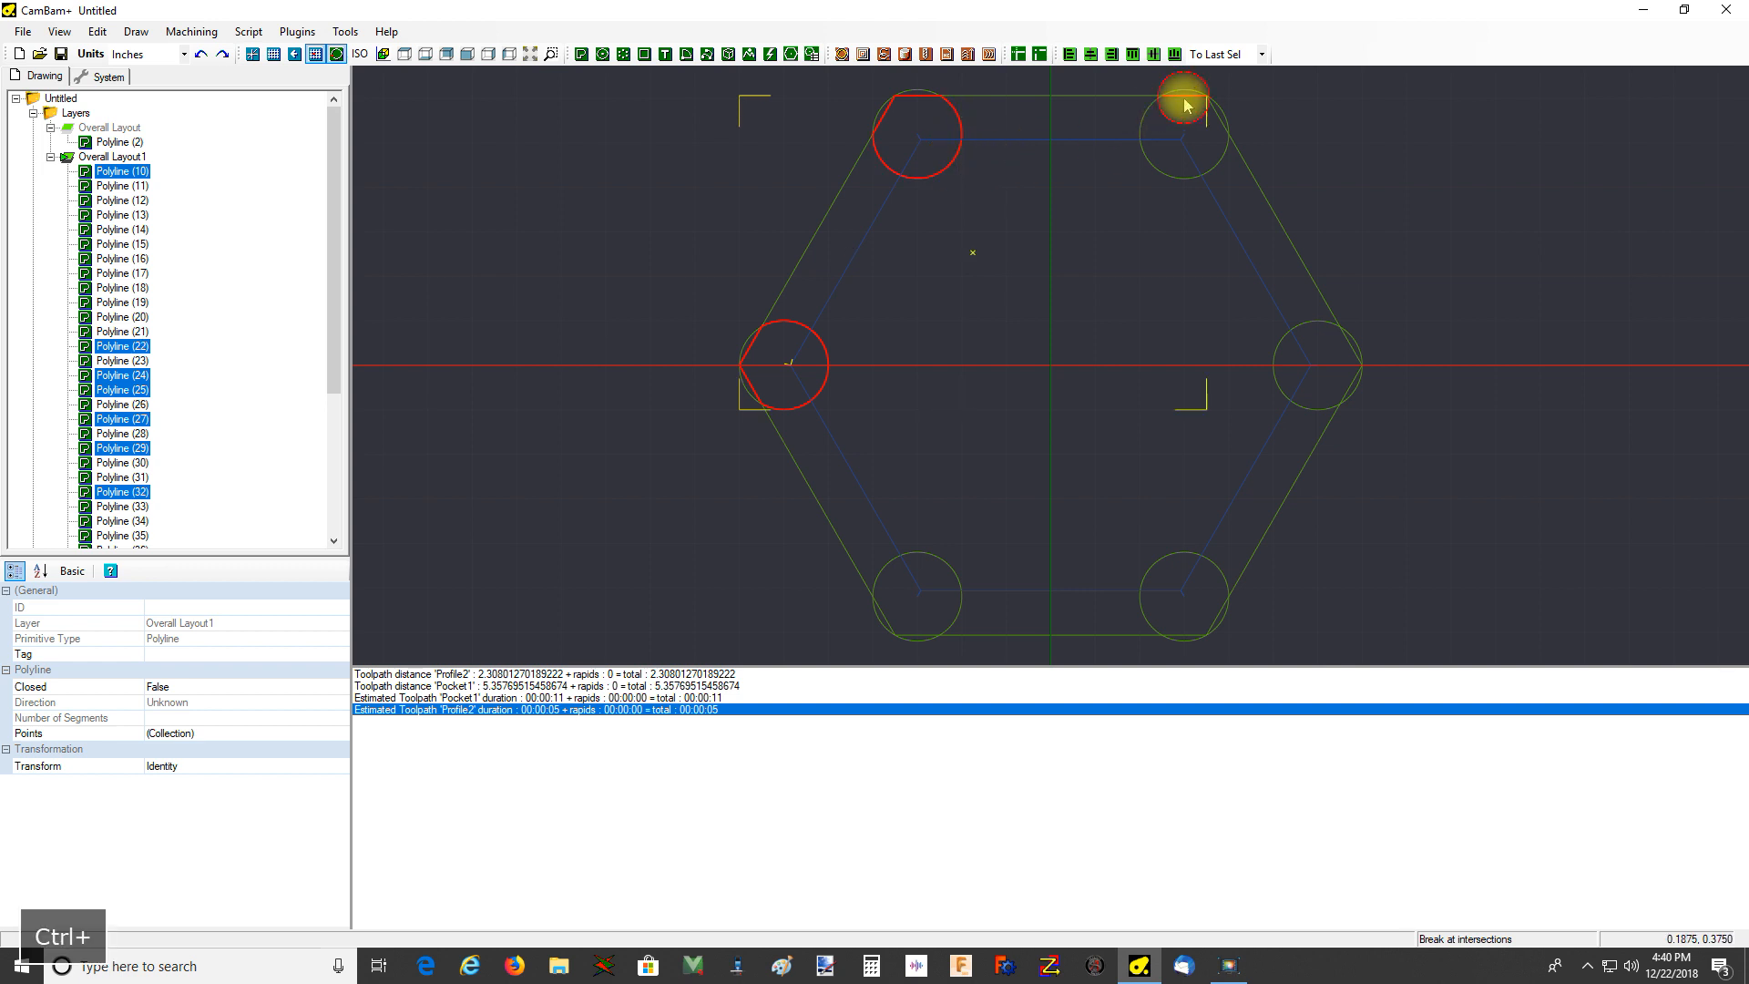
pyautogui.keyDown('ctrl'); pyautogui.click(1139, 144); pyautogui.keyUp('ctrl')
pyautogui.keyDown('ctrl'); pyautogui.click(1218, 117); pyautogui.keyUp('ctrl')
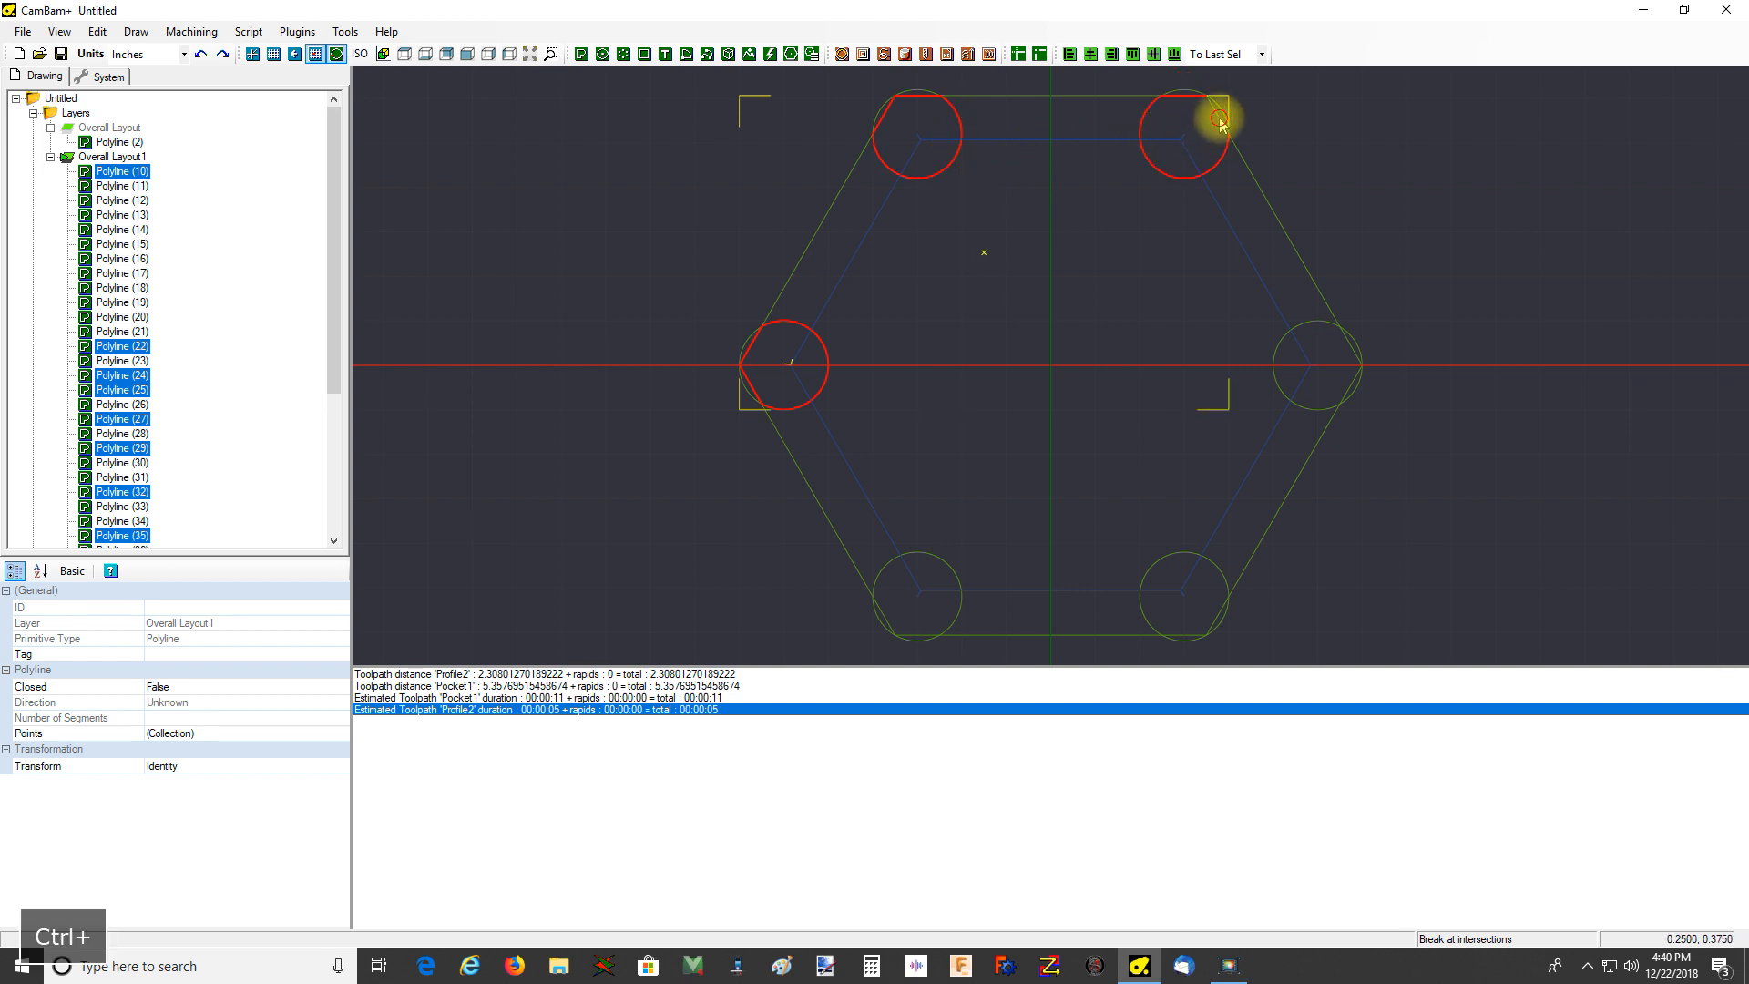
pyautogui.keyDown('ctrl'); pyautogui.click(1354, 353); pyautogui.keyUp('ctrl')
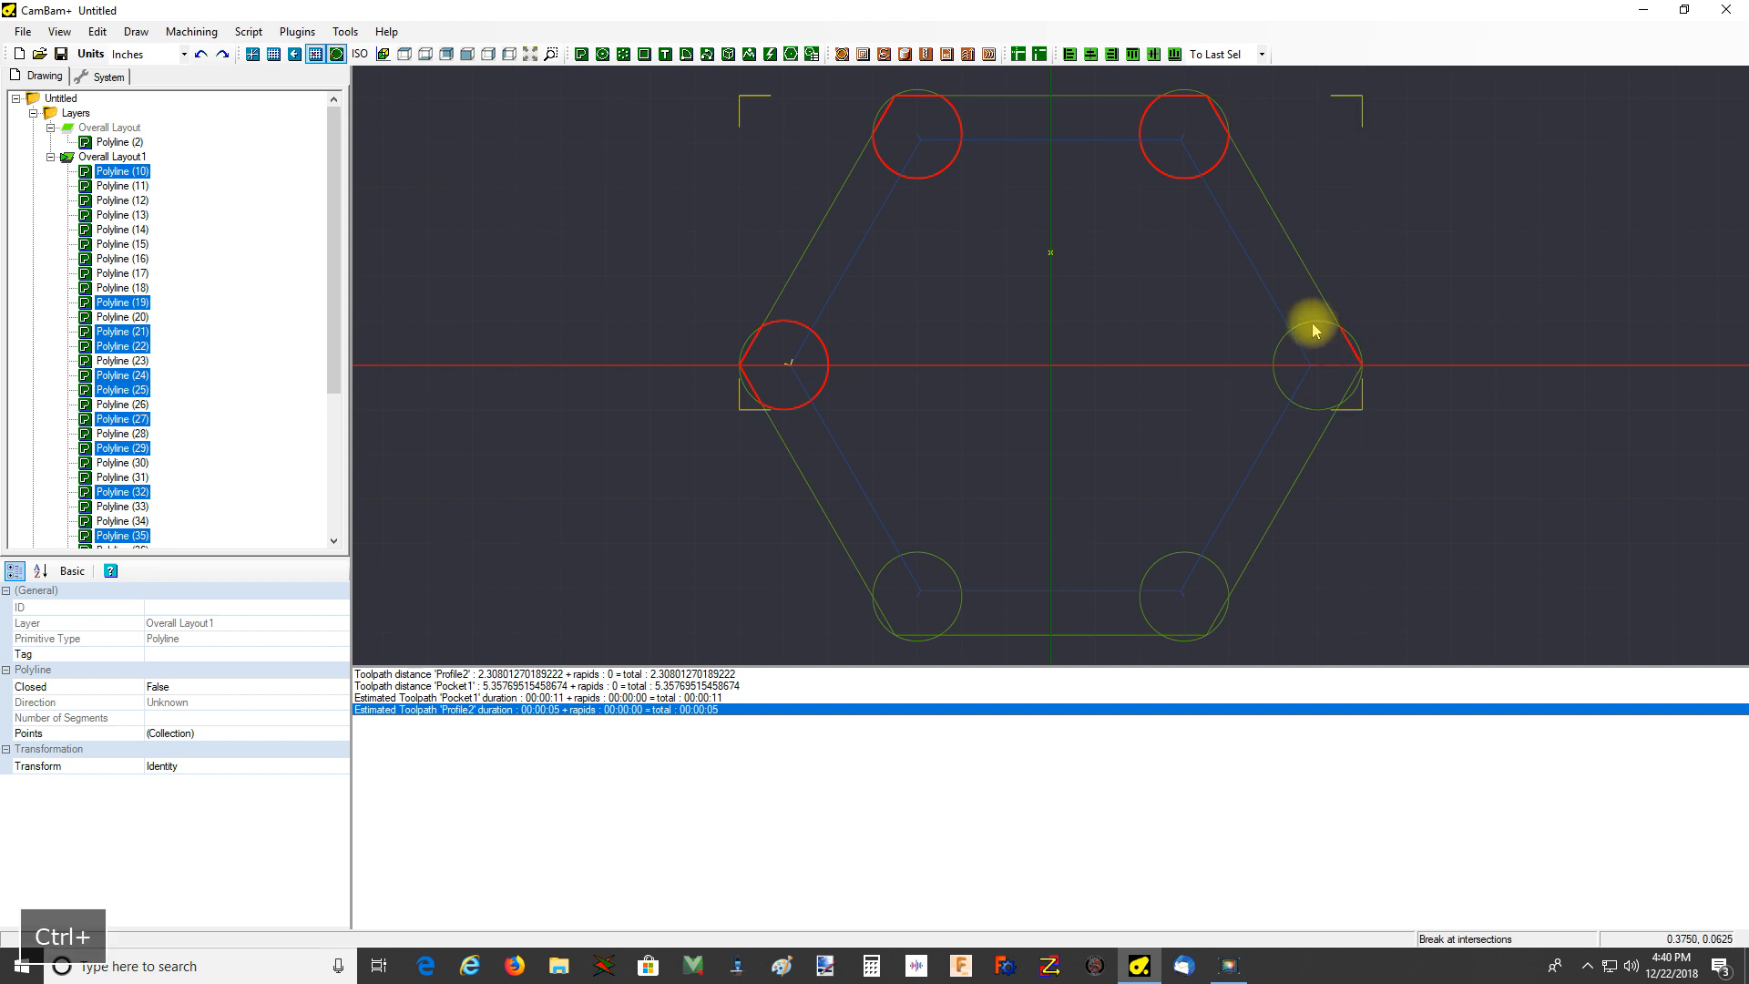
pyautogui.keyDown('ctrl'); pyautogui.click(1354, 384); pyautogui.keyUp('ctrl')
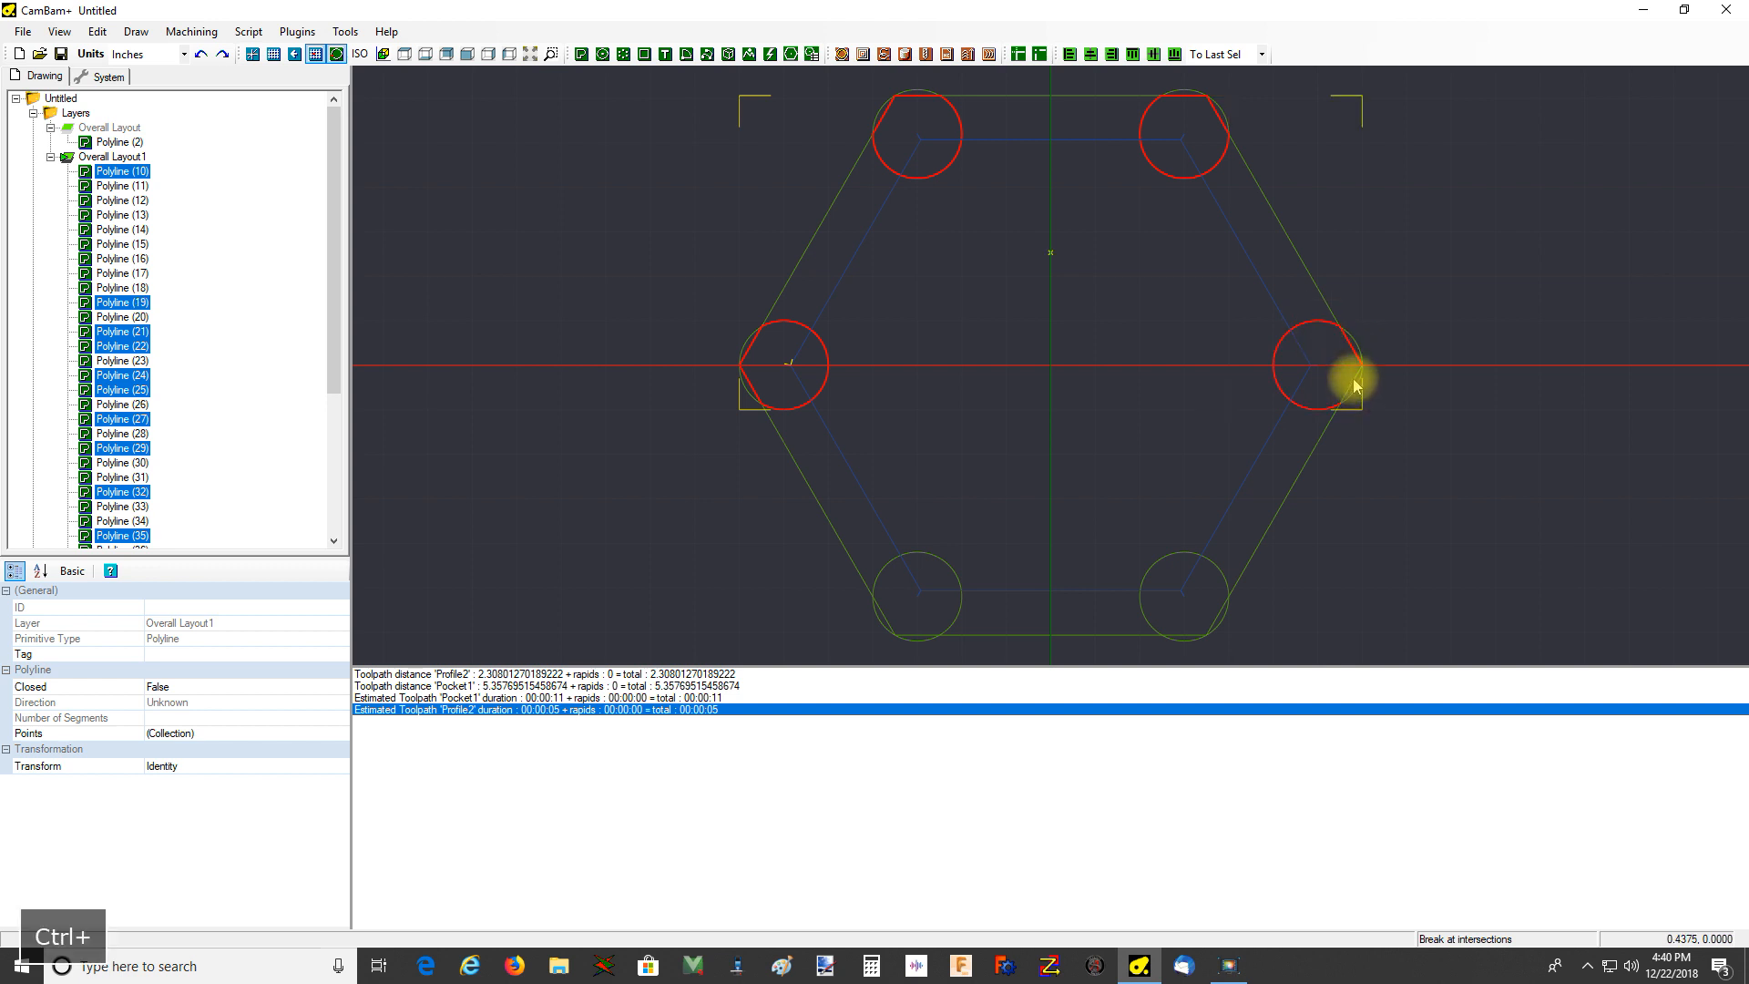
pyautogui.keyDown('ctrl'); pyautogui.click(1218, 615); pyautogui.keyUp('ctrl')
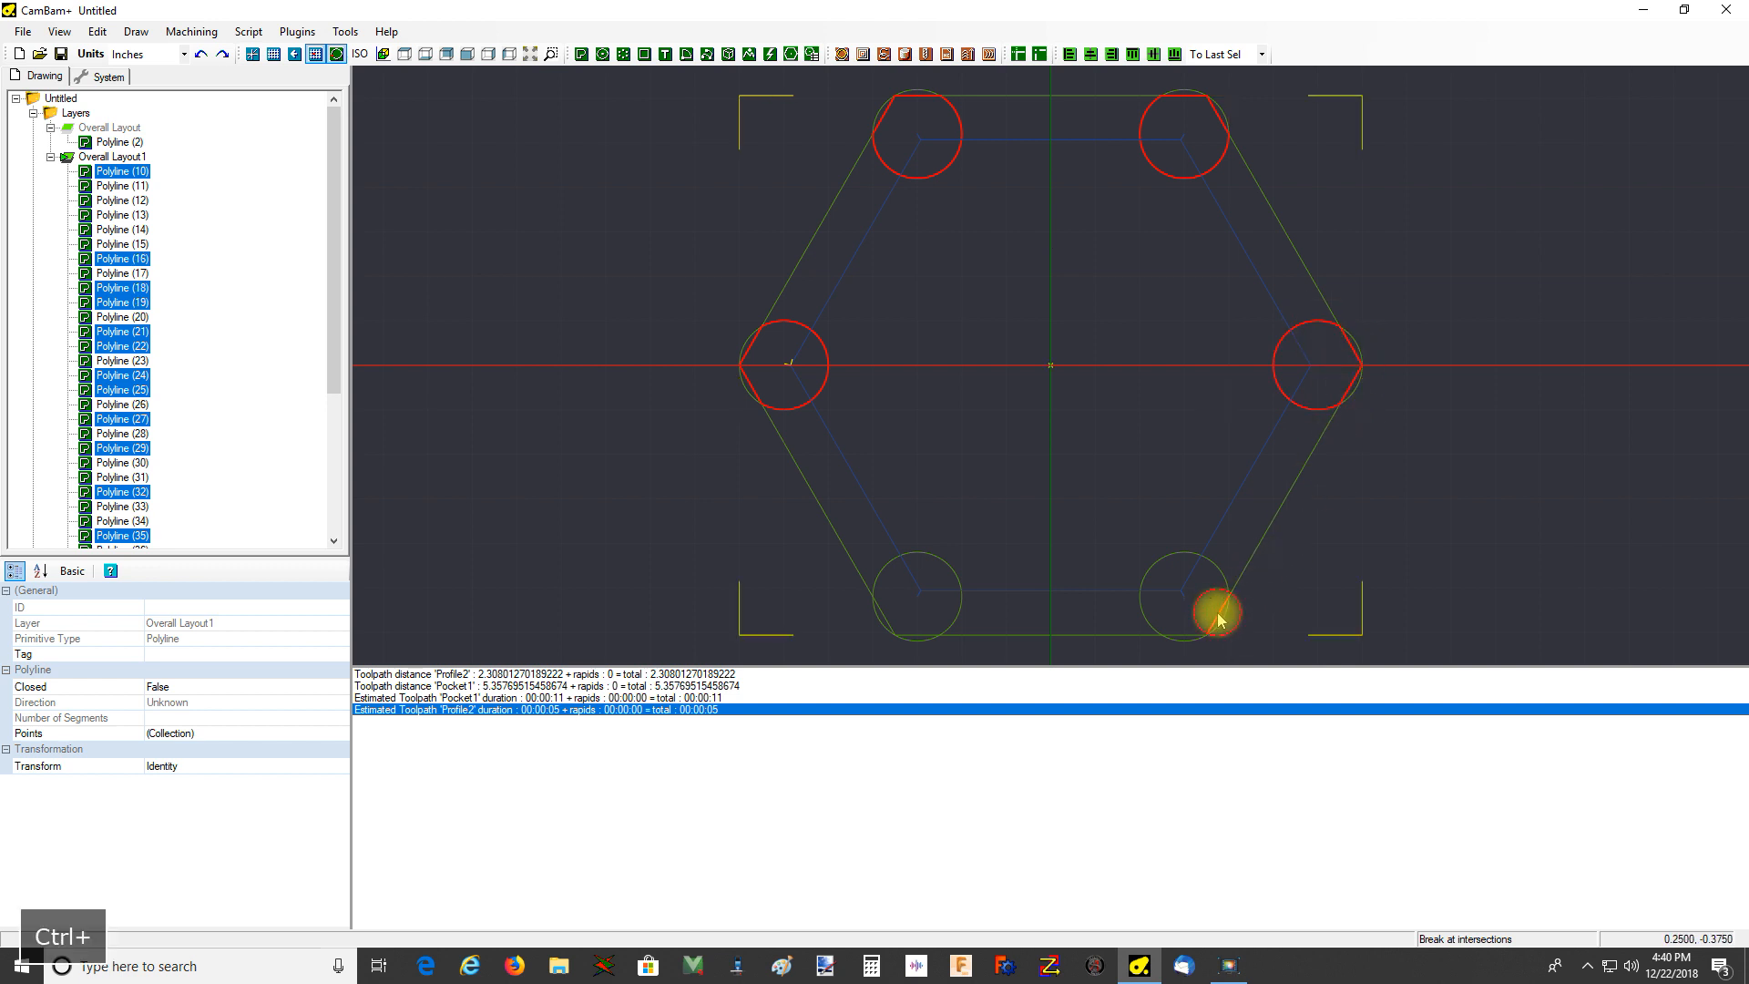
pyautogui.keyDown('ctrl'); pyautogui.click(1174, 634); pyautogui.keyUp('ctrl')
pyautogui.keyDown('ctrl'); pyautogui.click(1172, 551); pyautogui.keyUp('ctrl')
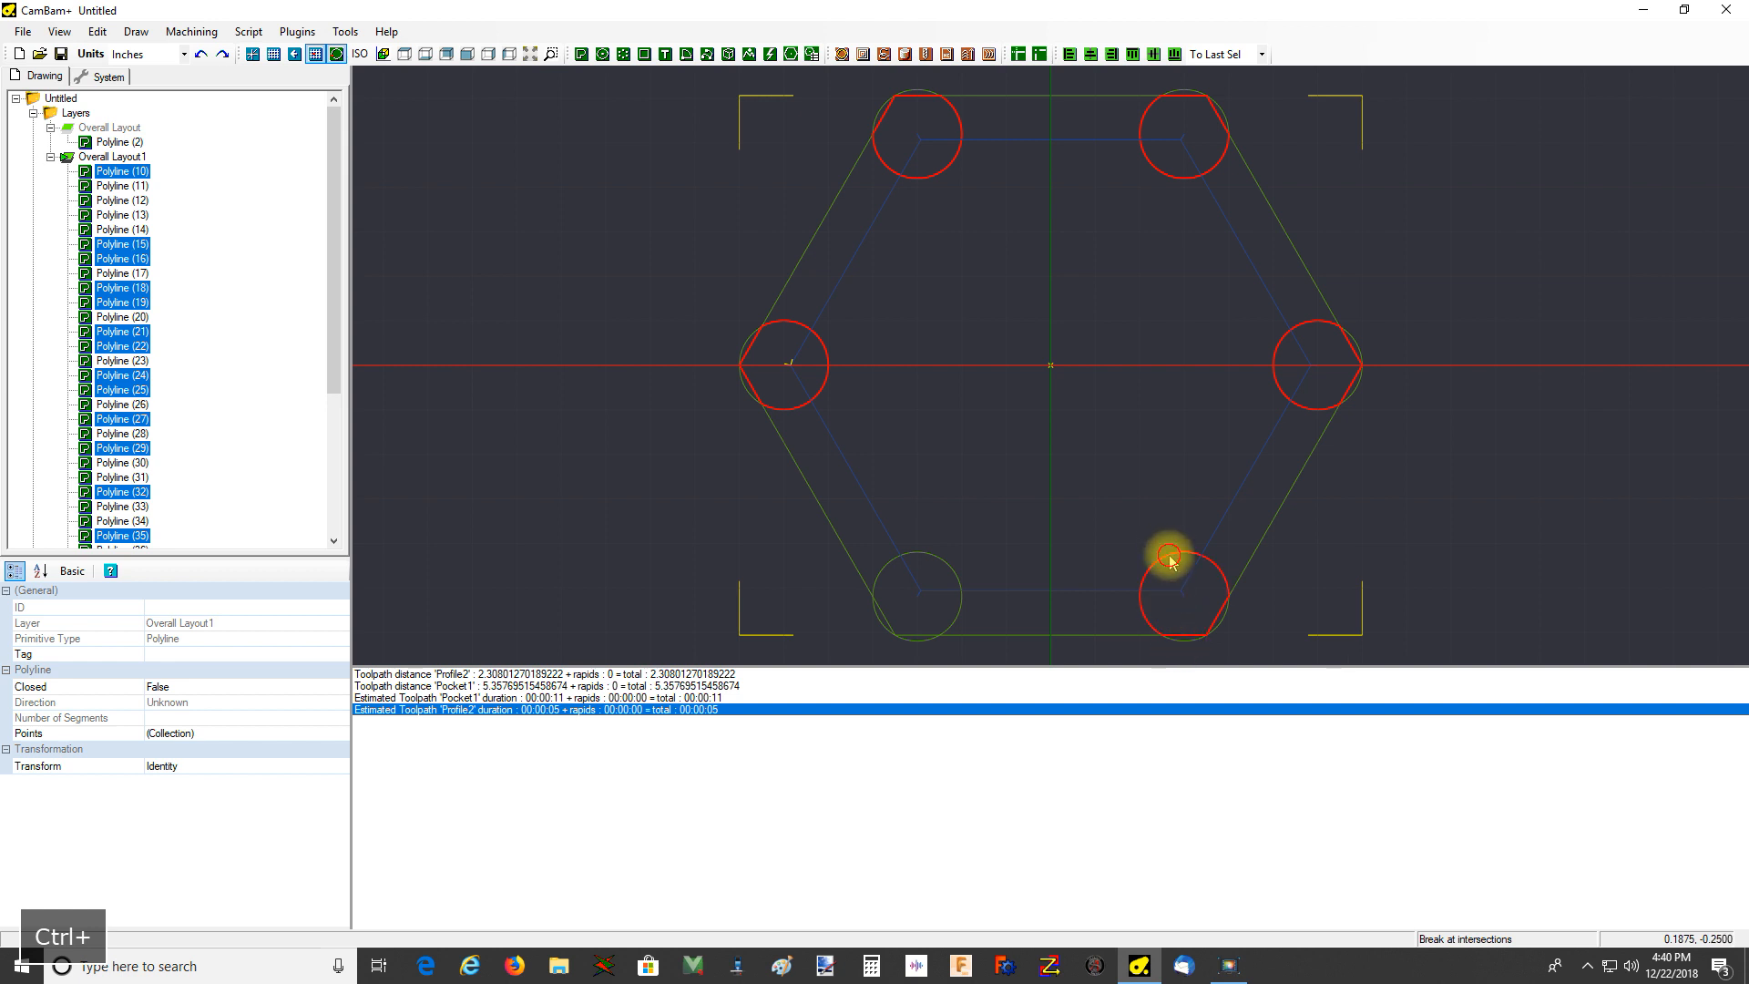
pyautogui.keyDown('ctrl'); pyautogui.click(920, 637); pyautogui.keyUp('ctrl')
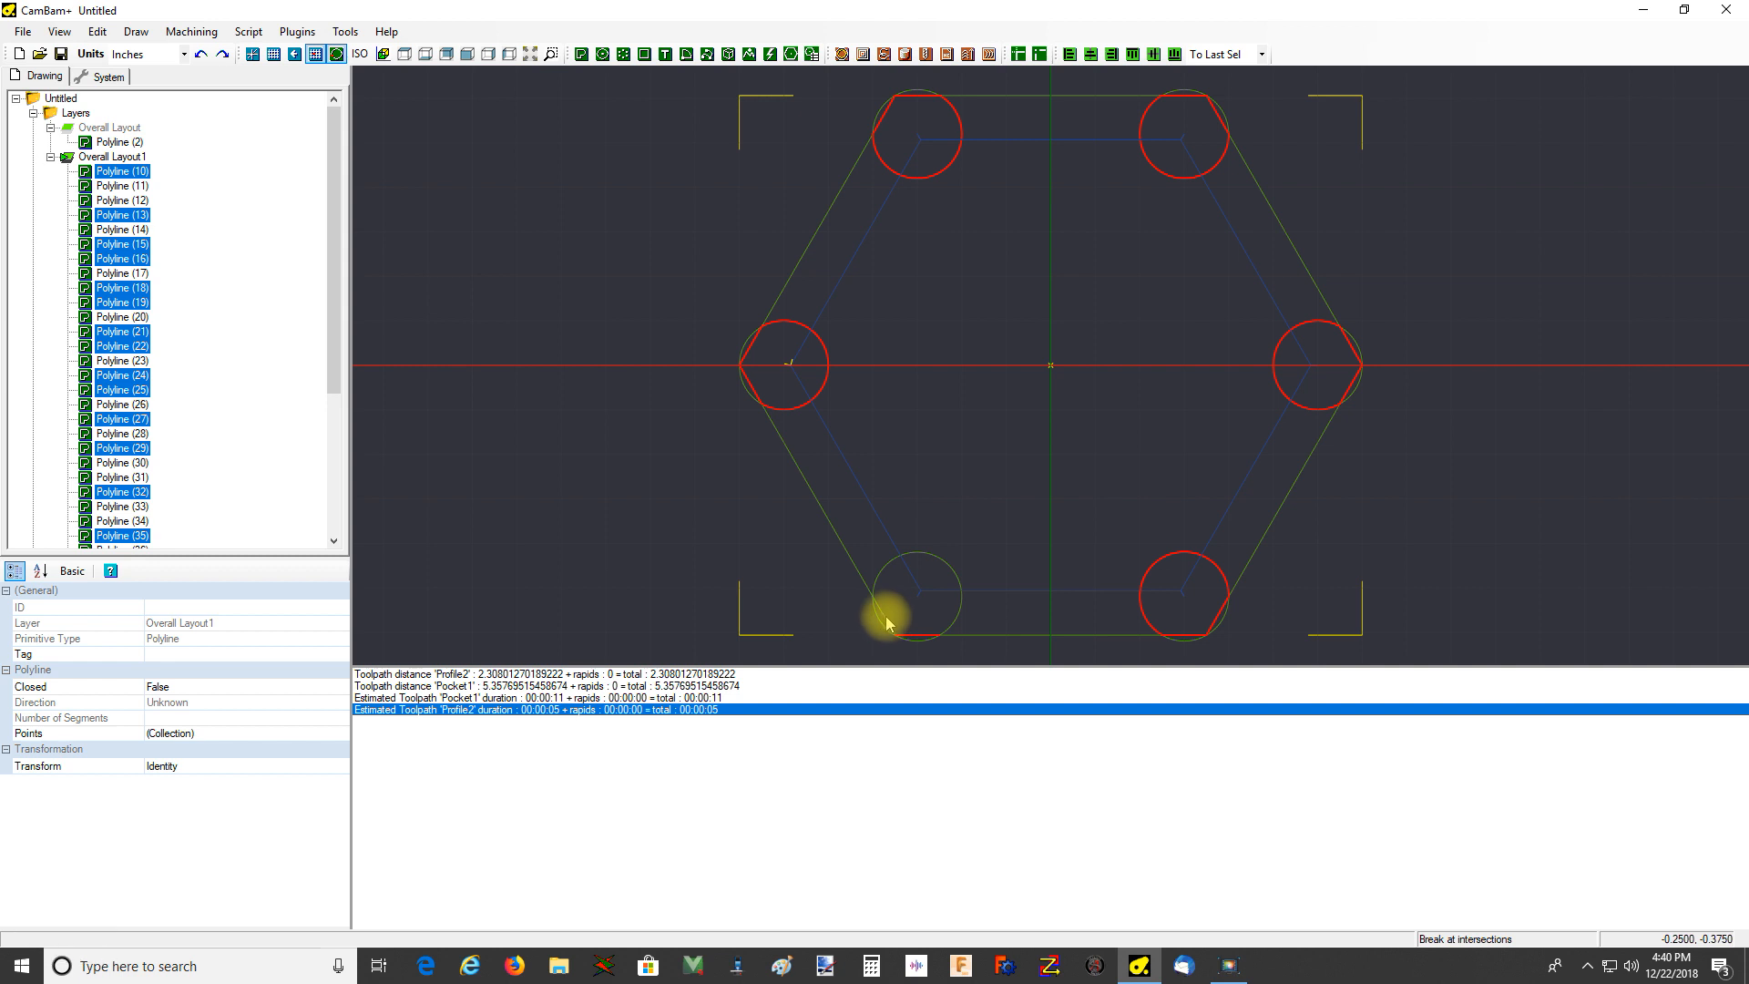
pyautogui.keyDown('ctrl'); pyautogui.click(887, 612); pyautogui.keyUp('ctrl')
pyautogui.keyDown('ctrl'); pyautogui.click(895, 571); pyautogui.keyUp('ctrl')
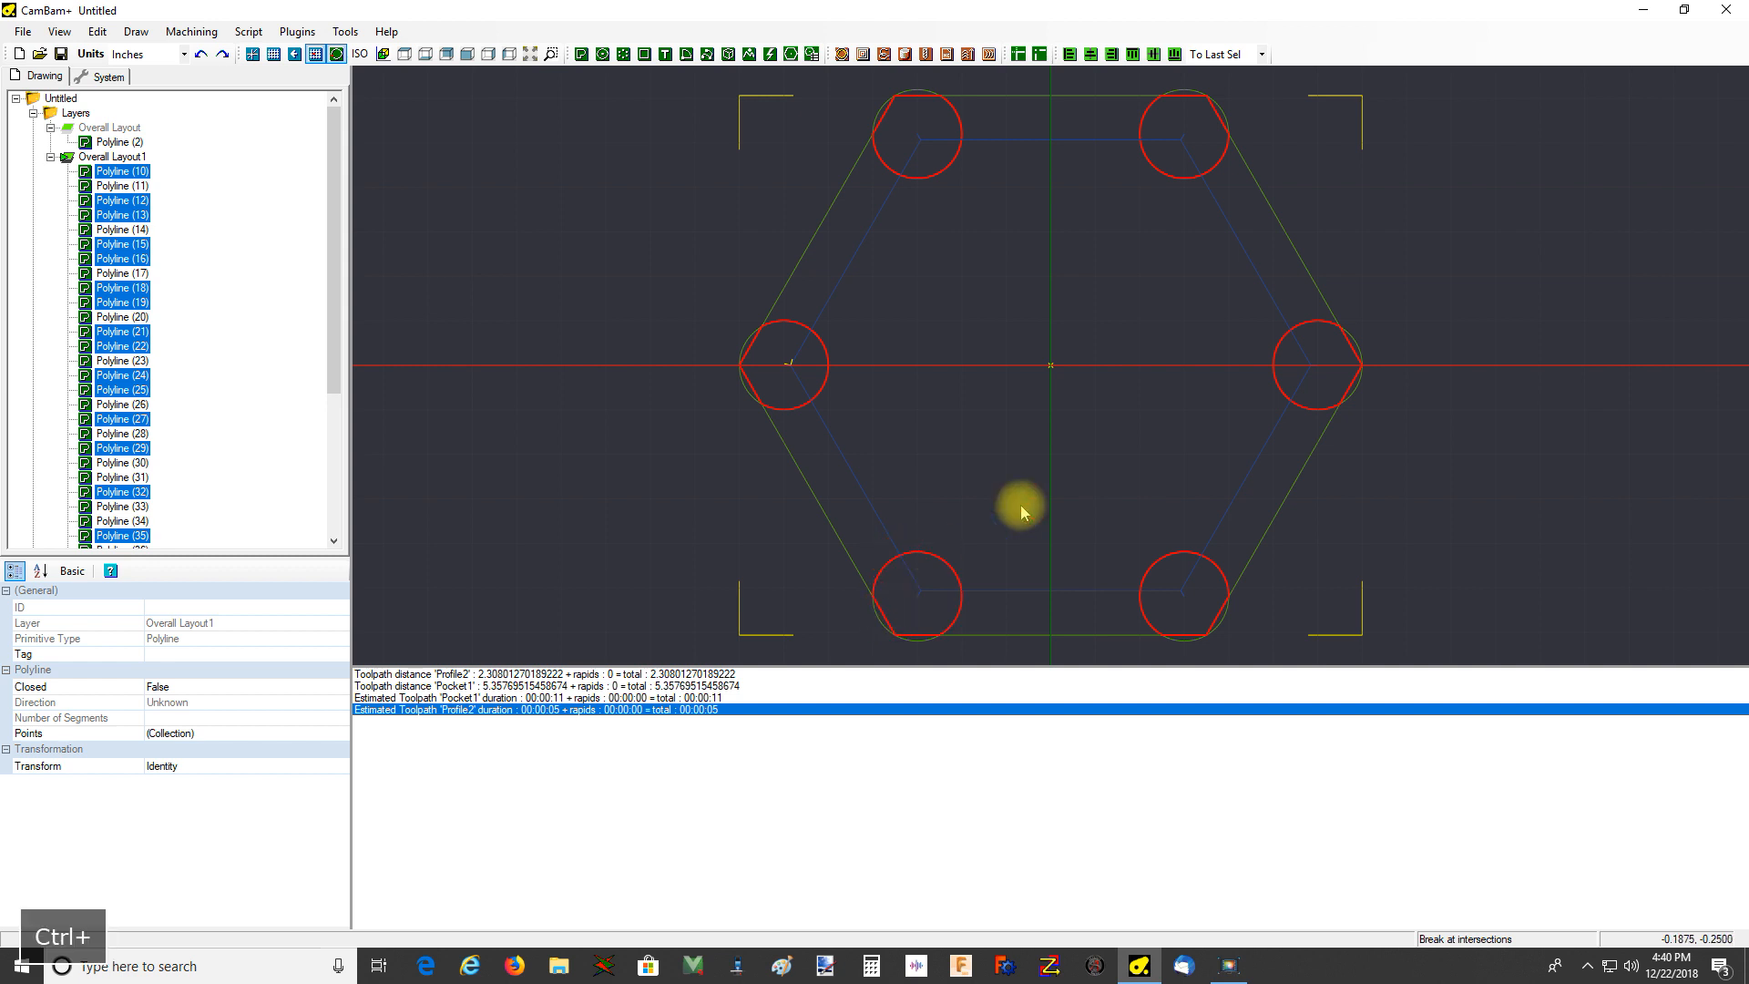
pyautogui.press('Delete')
pyautogui.press('Return')
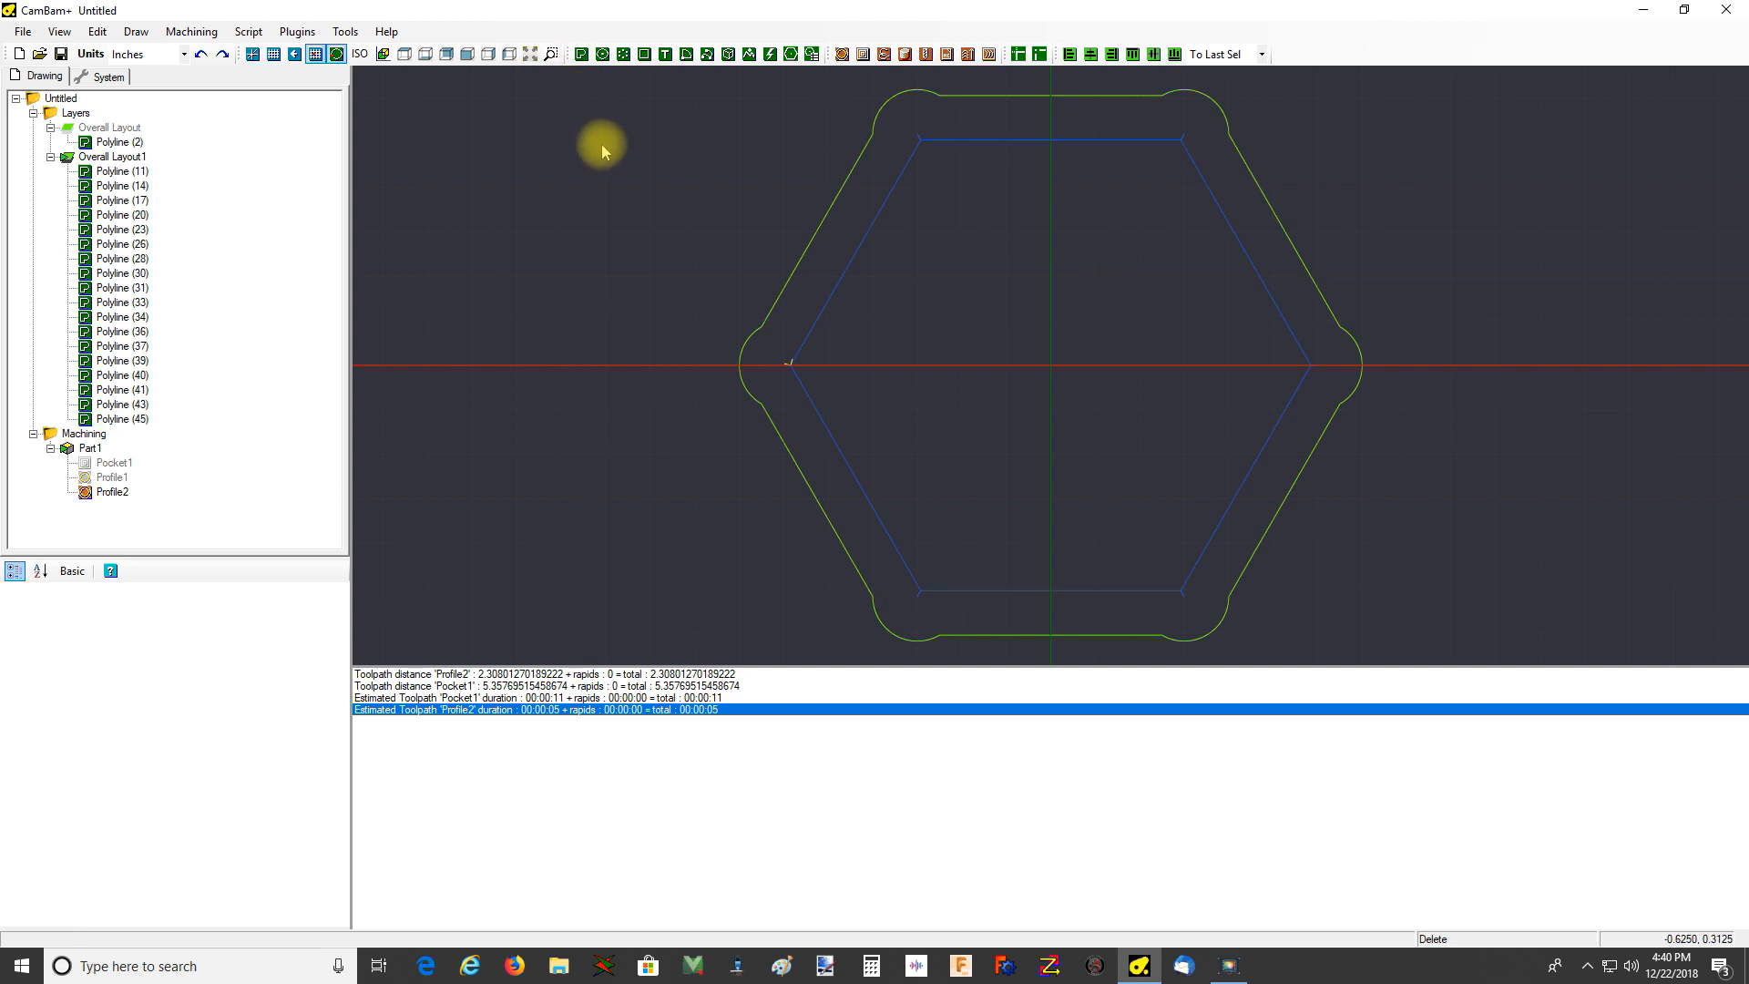
# Join all remaining line and arc segments on Overall Layout1 into one closed polyline
pyautogui.hotkey('ctrl', 'a')
pyautogui.rightClick(1012, 271)
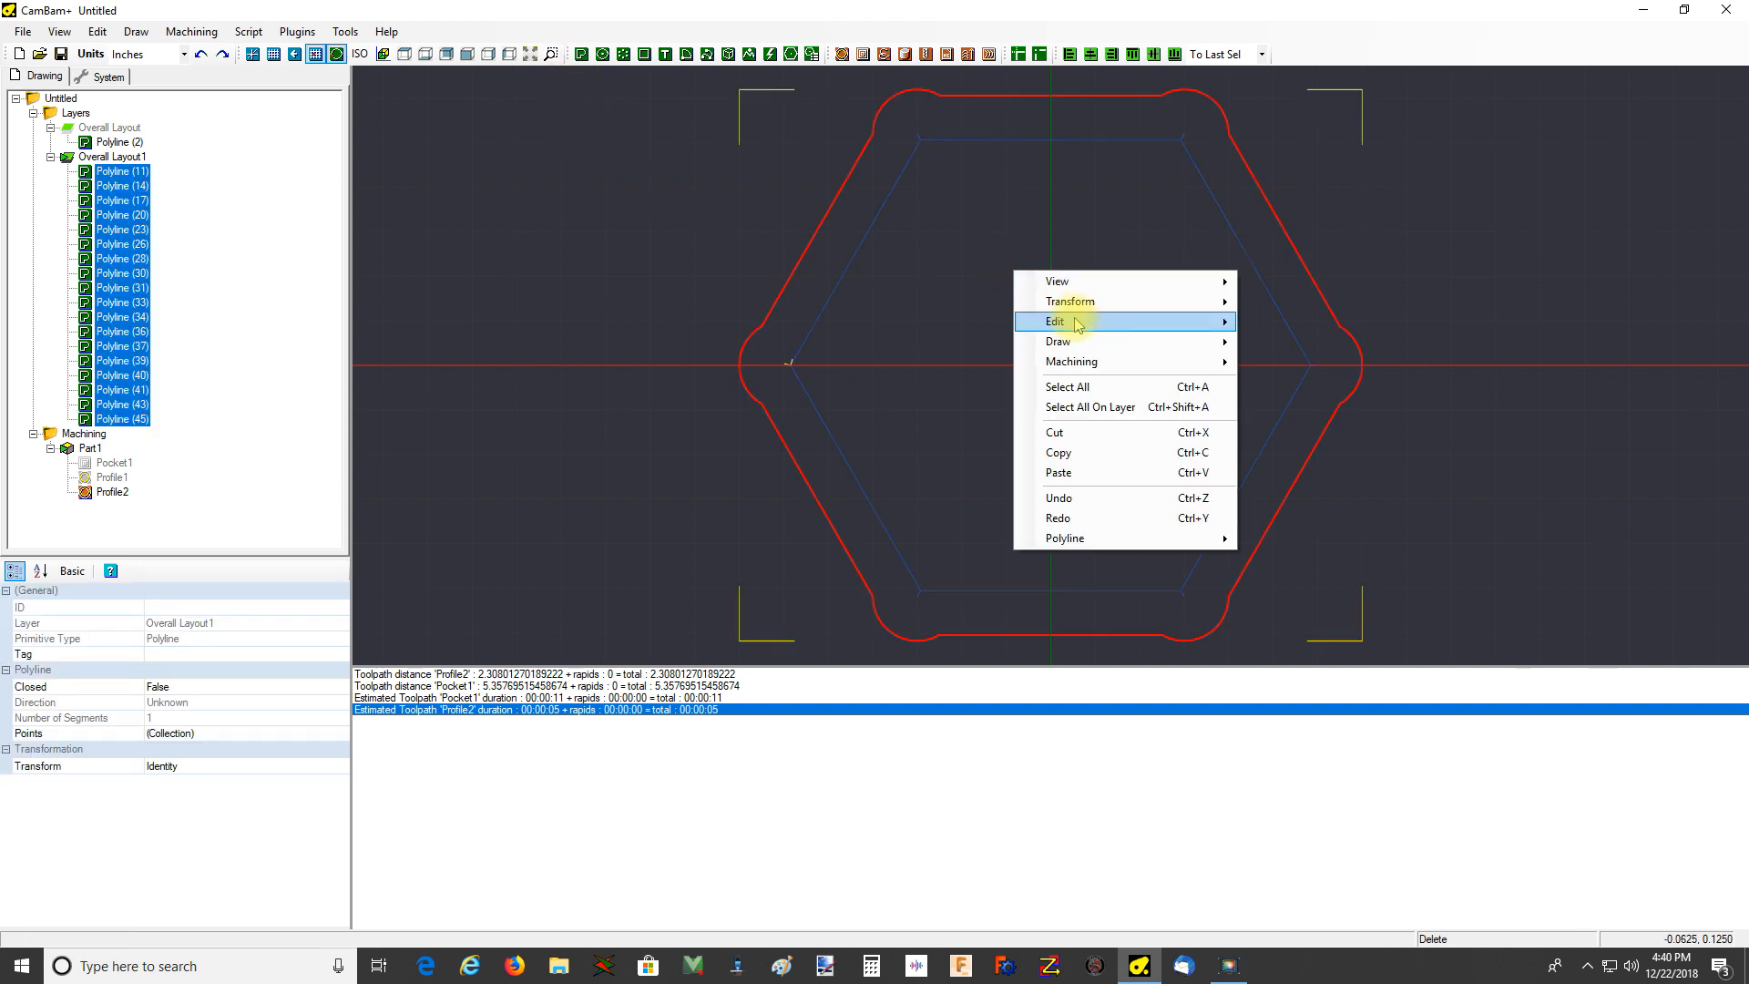
pyautogui.moveTo(1120, 325)
pyautogui.click(1327, 344)
pyautogui.press('Return')
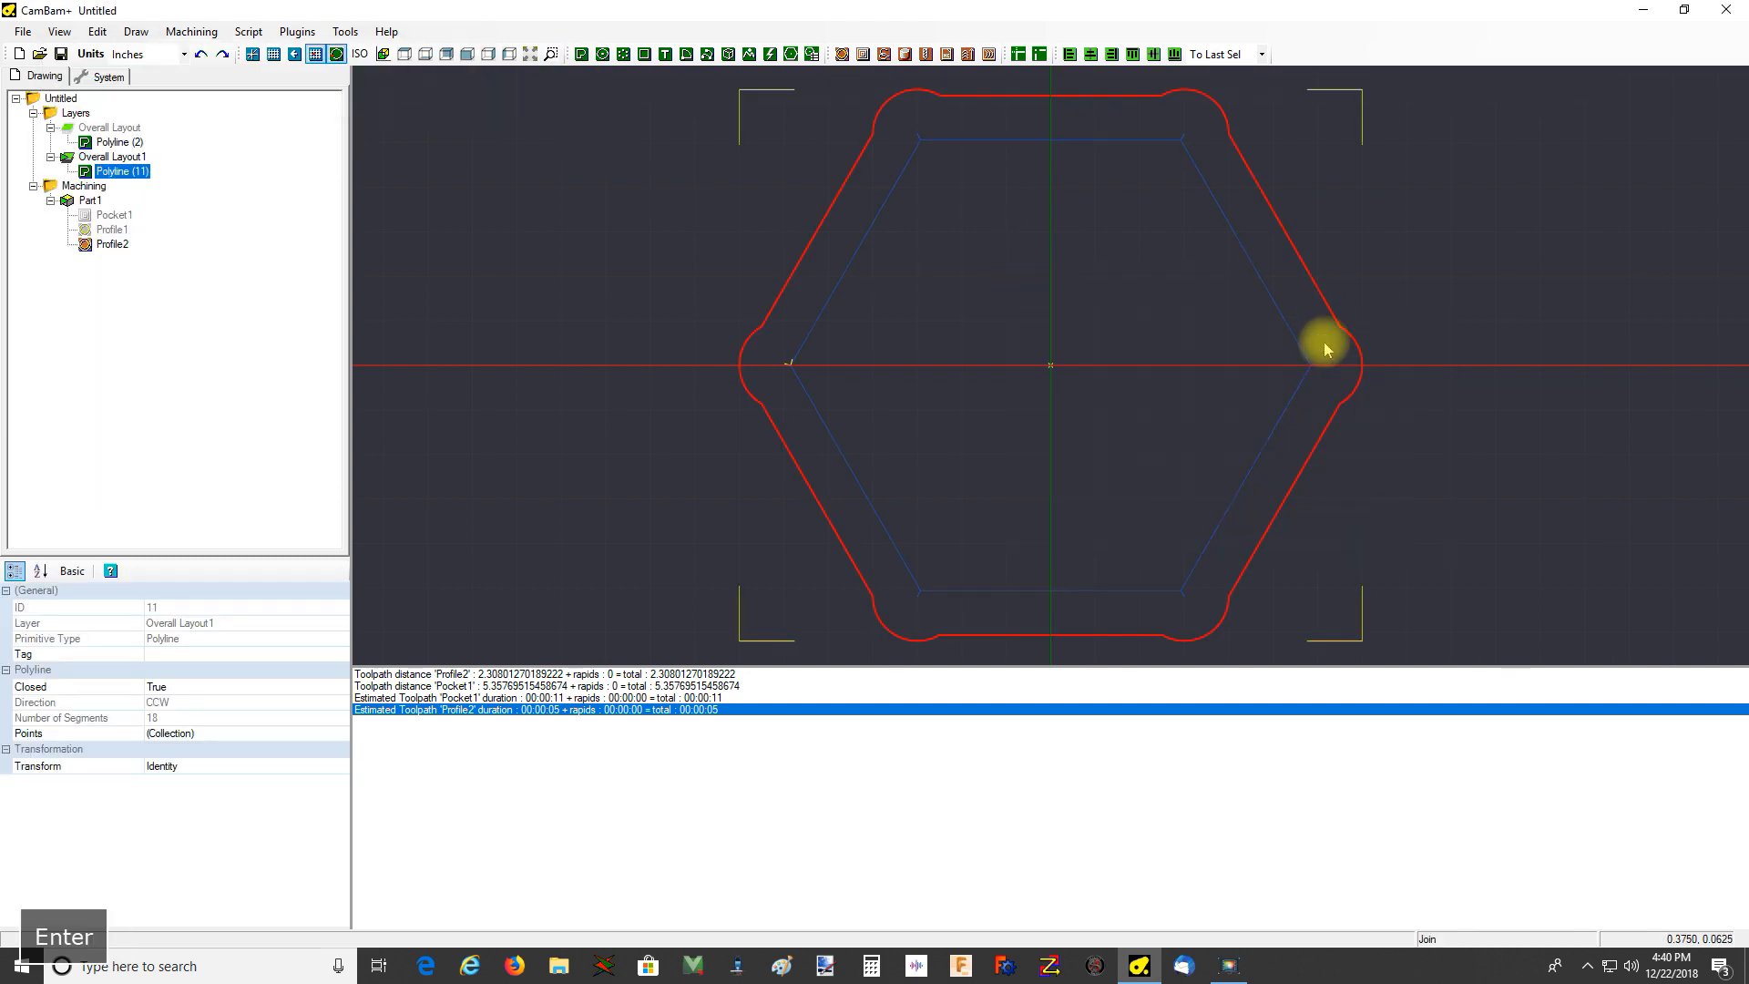
pyautogui.click(866, 391)
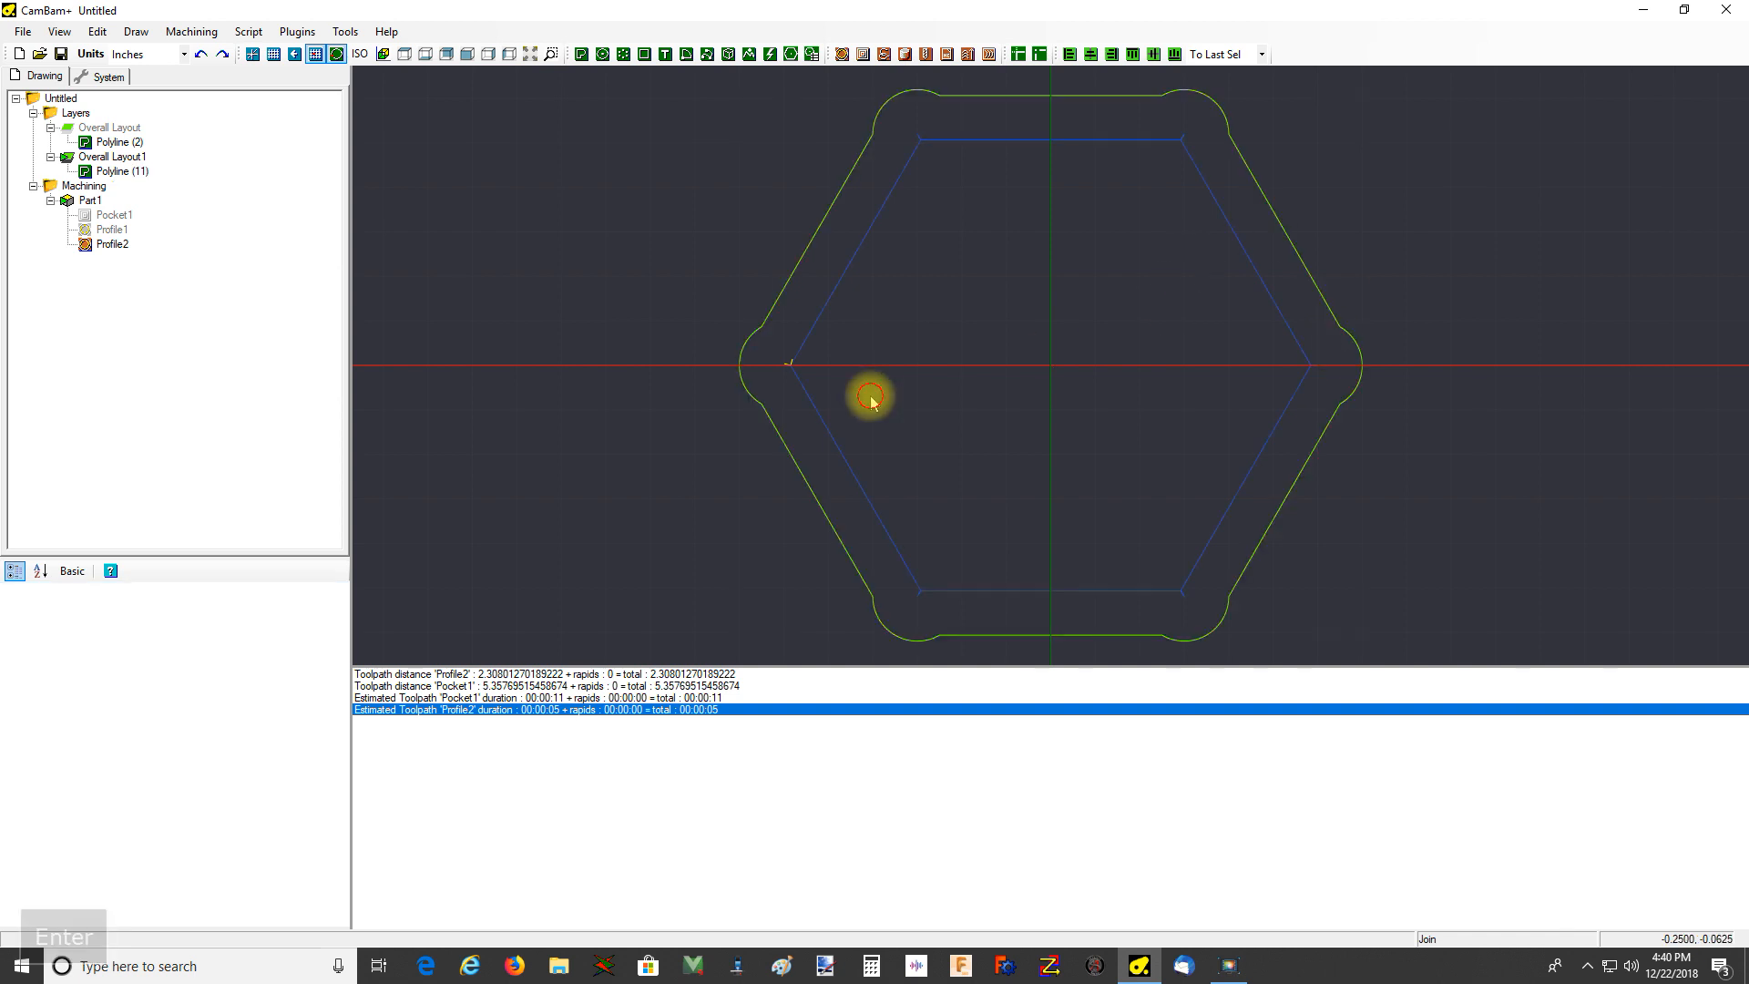
# Assign the joined relief-corner outline as Profile2's source geometry in place of the plain hexagon and regenerate the toolpaths
pyautogui.click(801, 259)
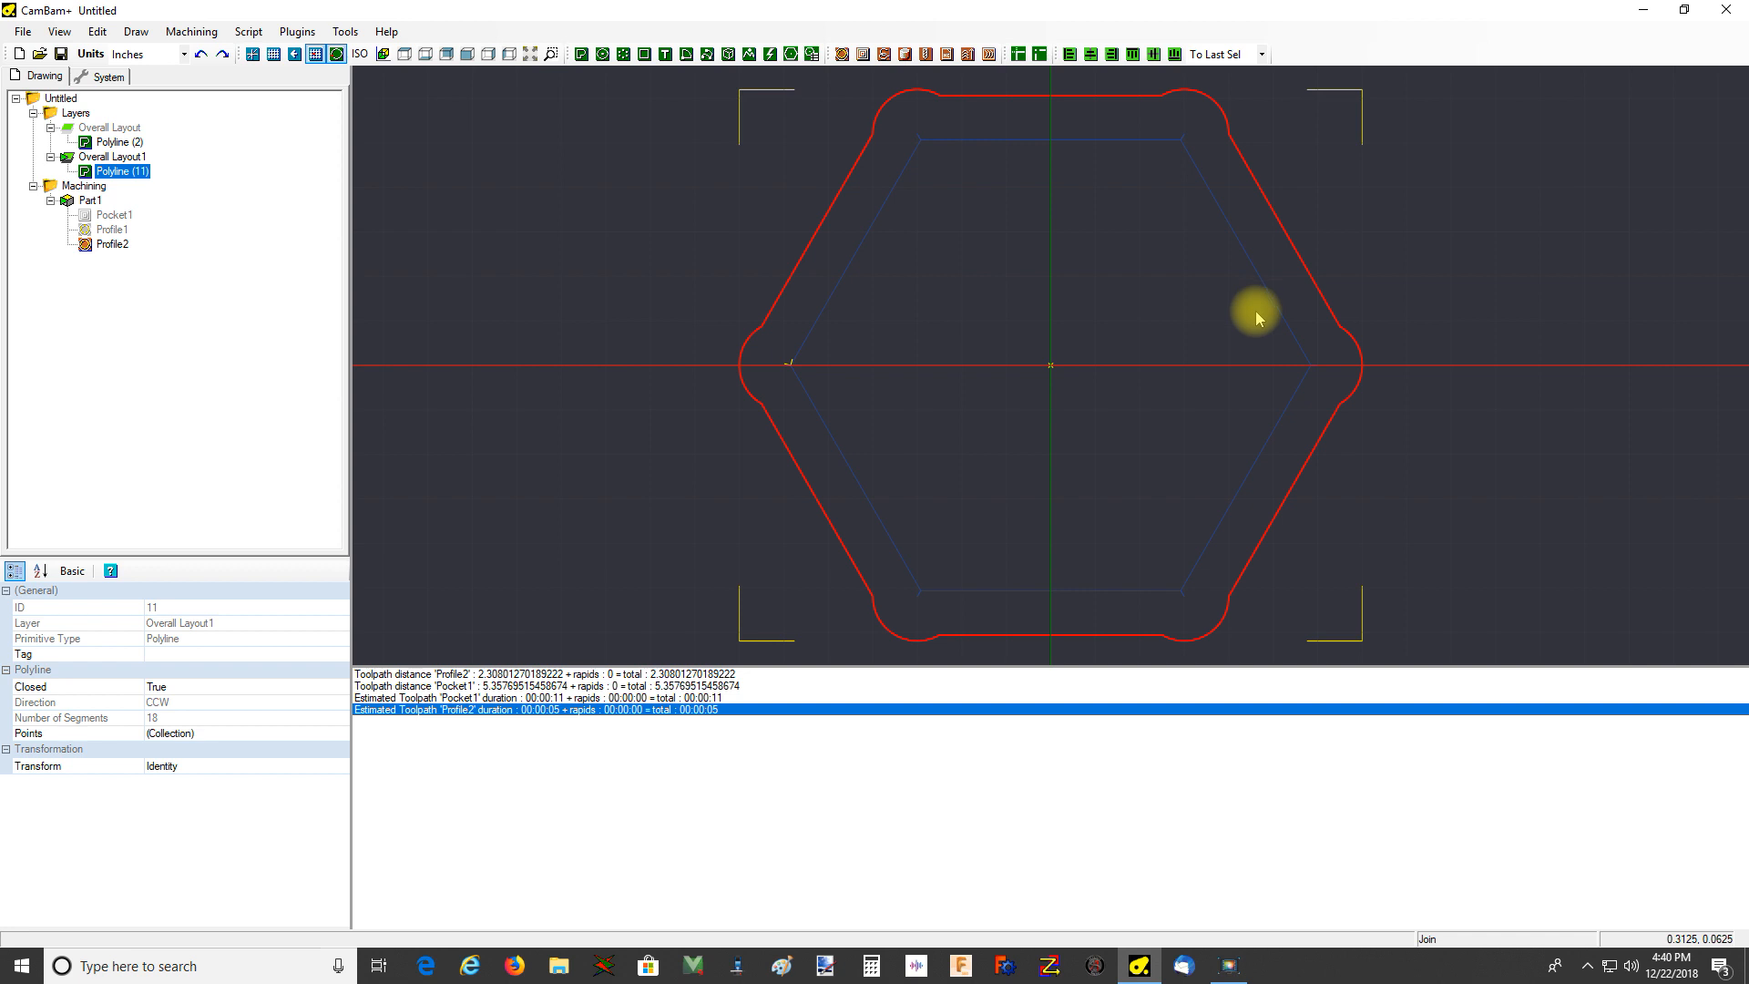
pyautogui.hotkey('ctrl', 't')
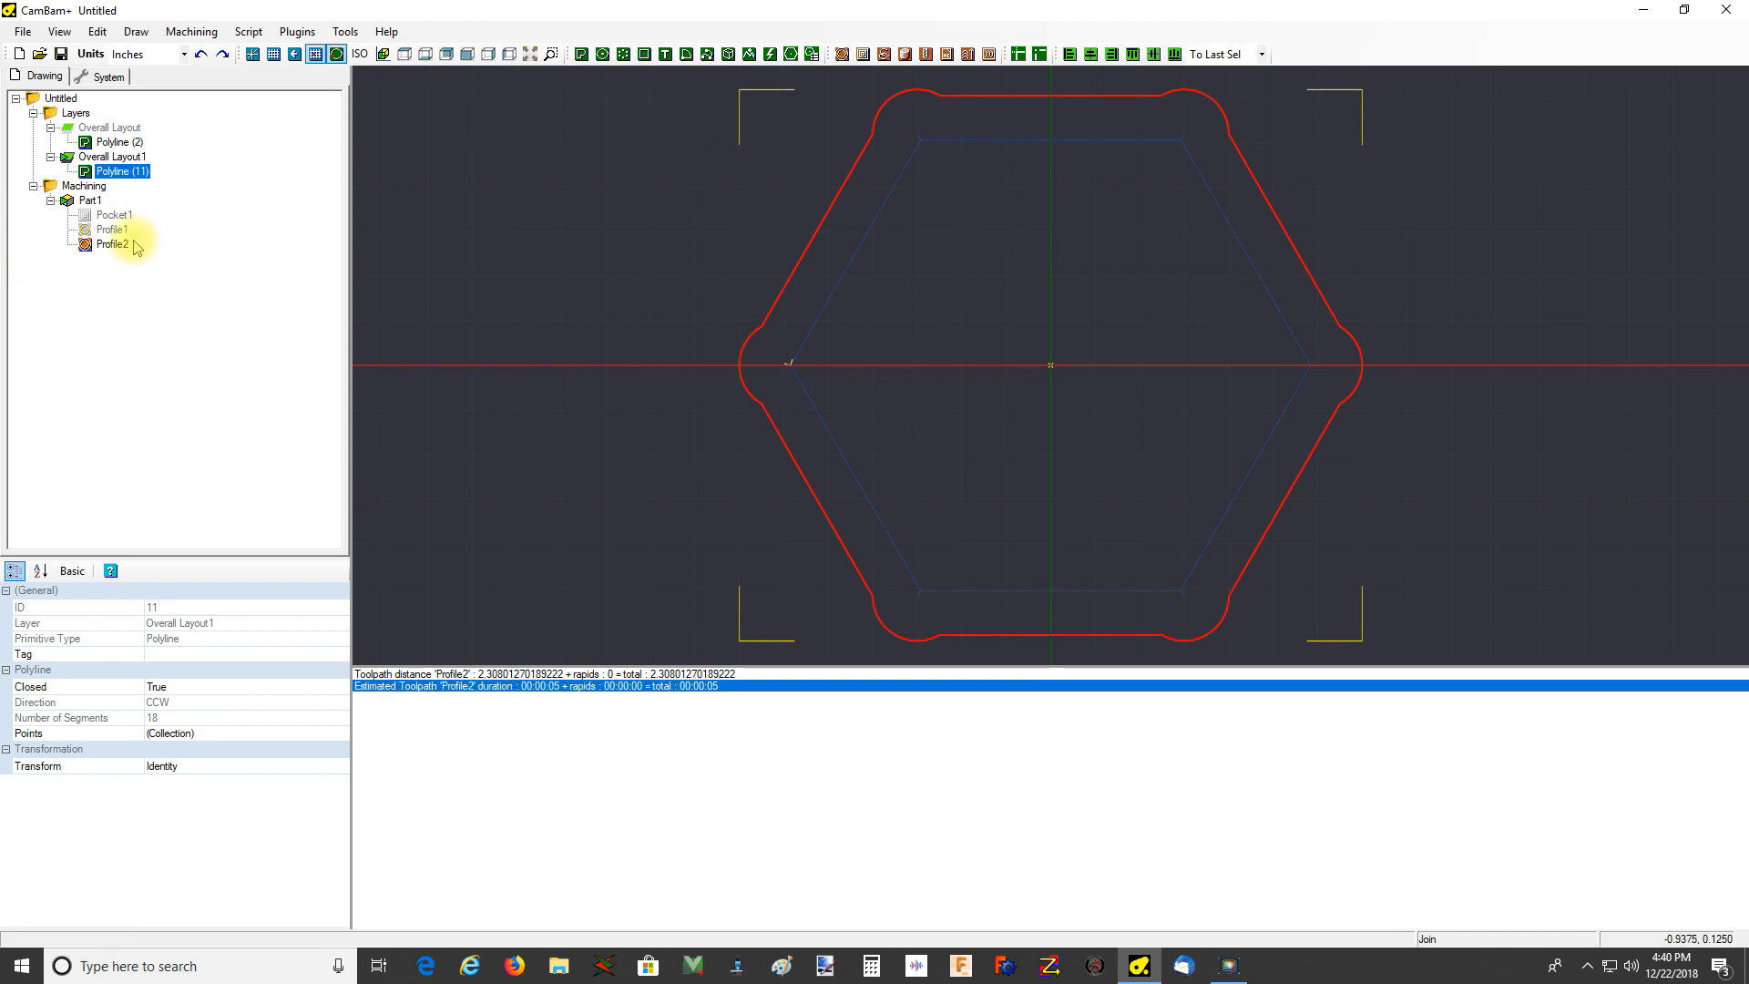
pyautogui.click(113, 244)
pyautogui.click(319, 654)
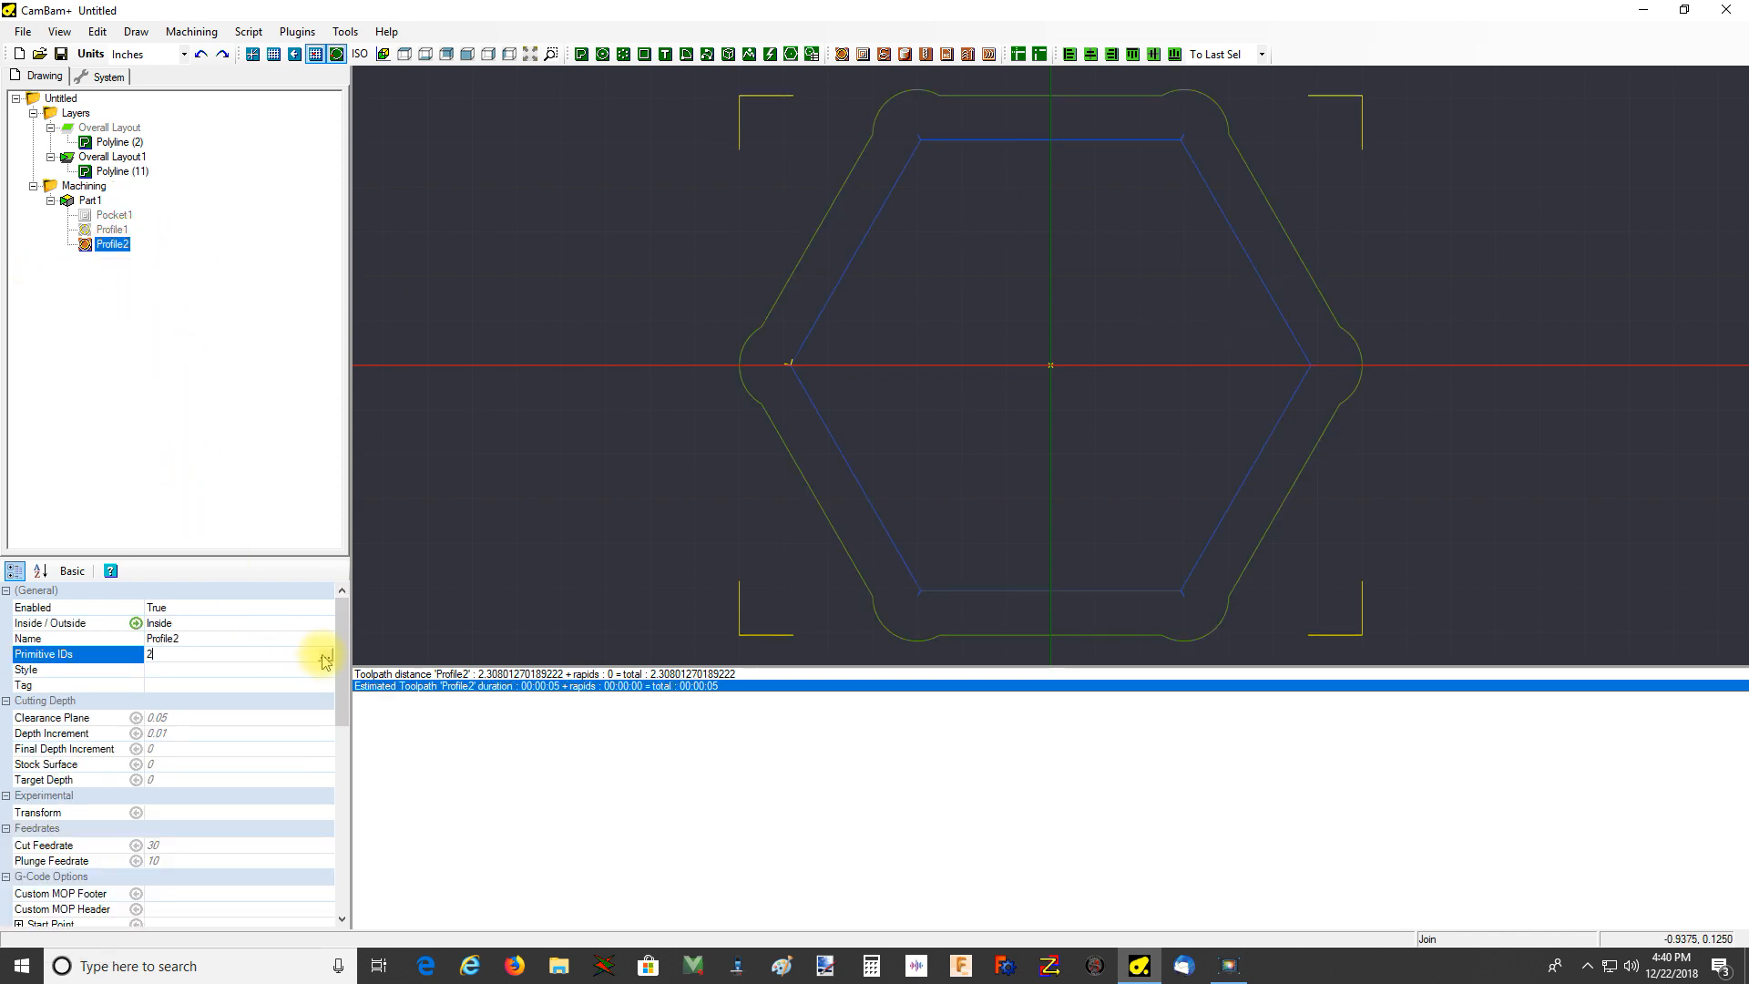
pyautogui.click(324, 654)
pyautogui.click(776, 438)
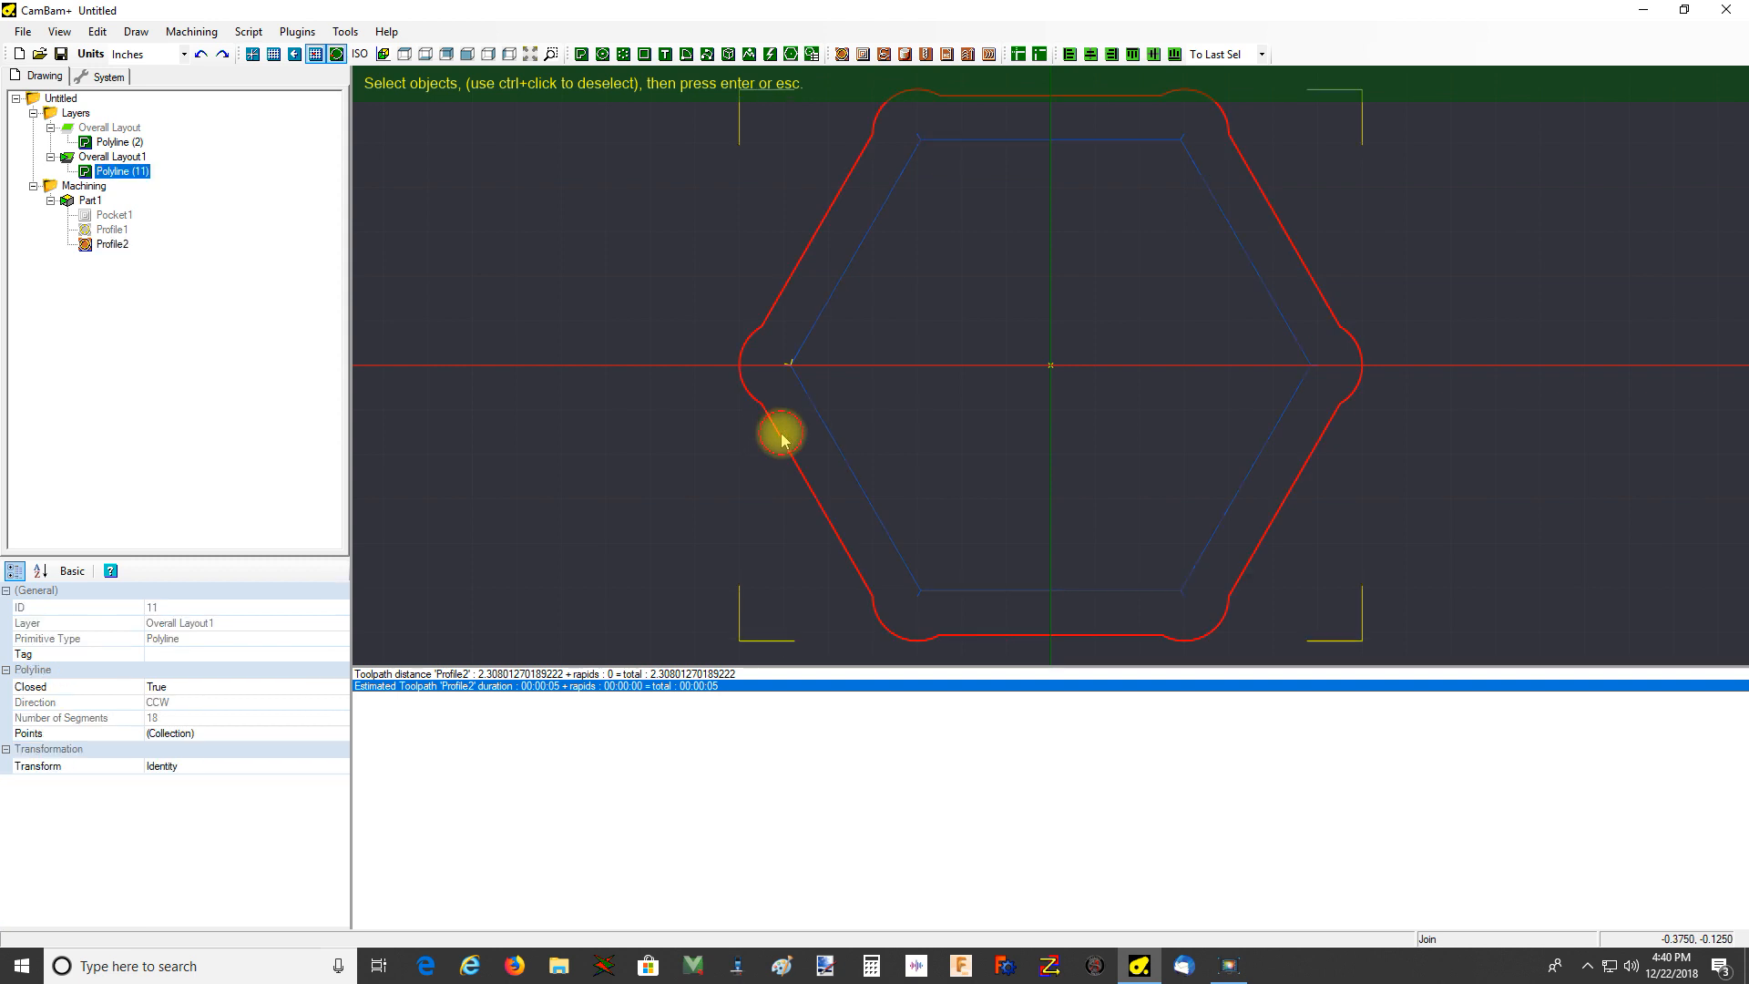
pyautogui.press('Return')
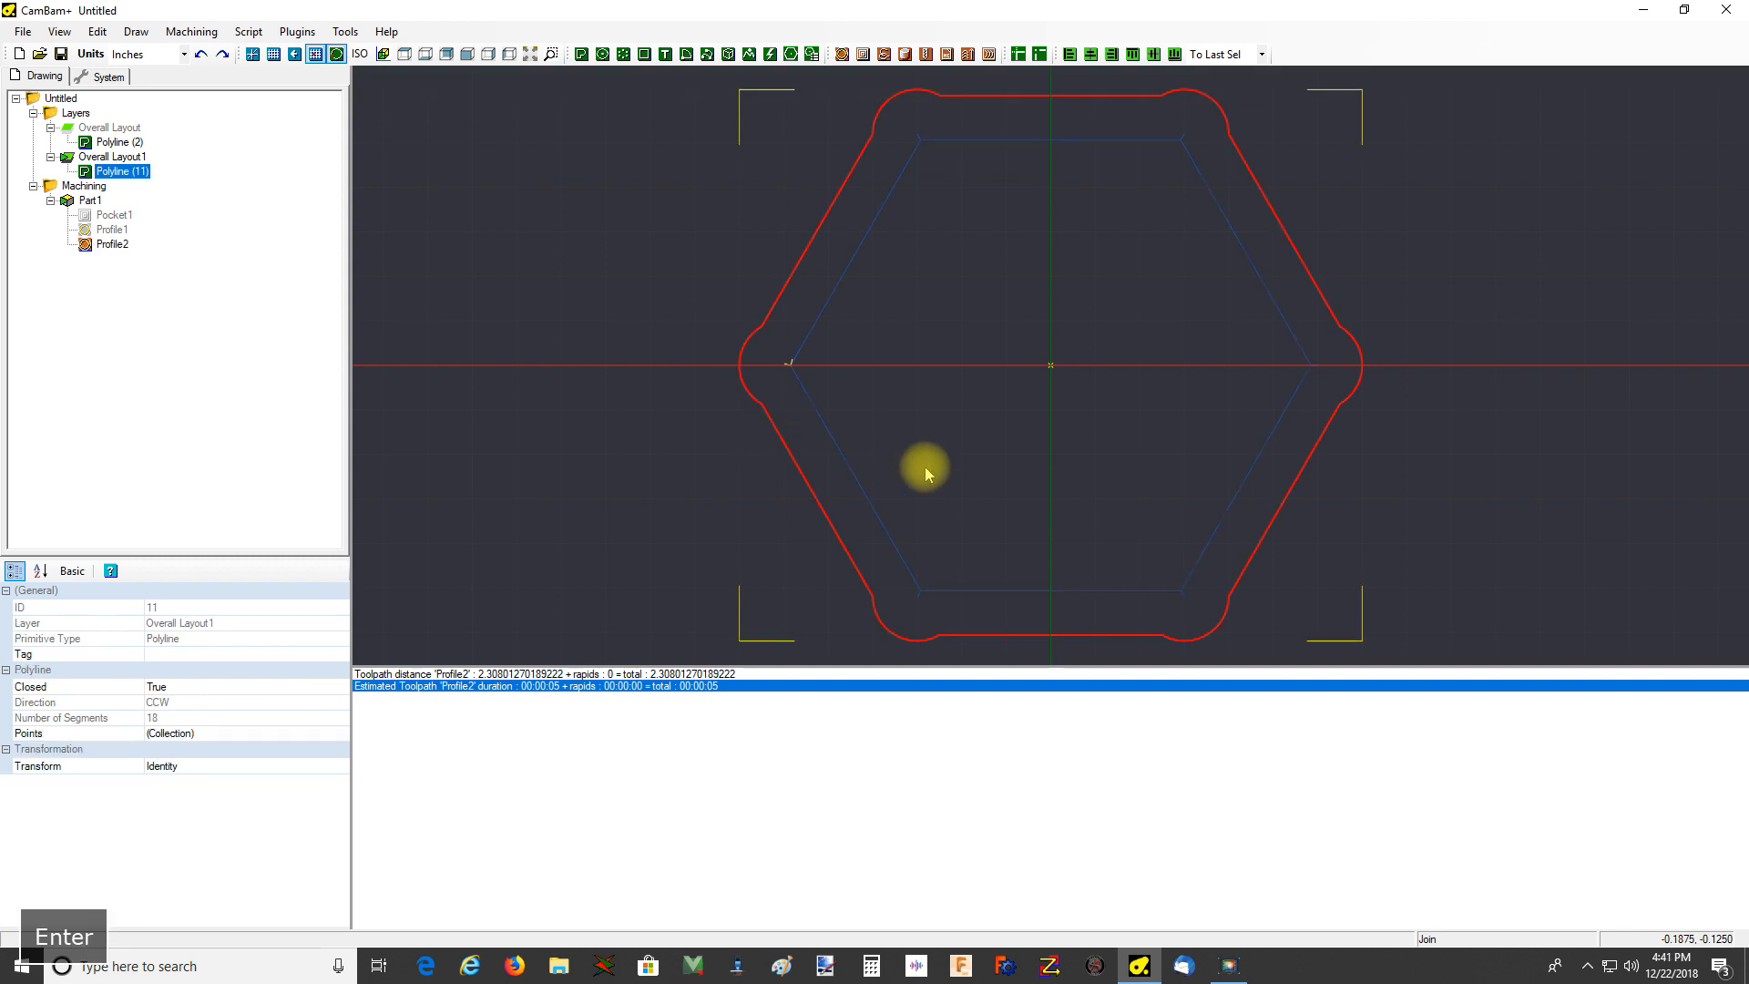
pyautogui.hotkey('ctrl', 't')
pyautogui.click(1000, 426)
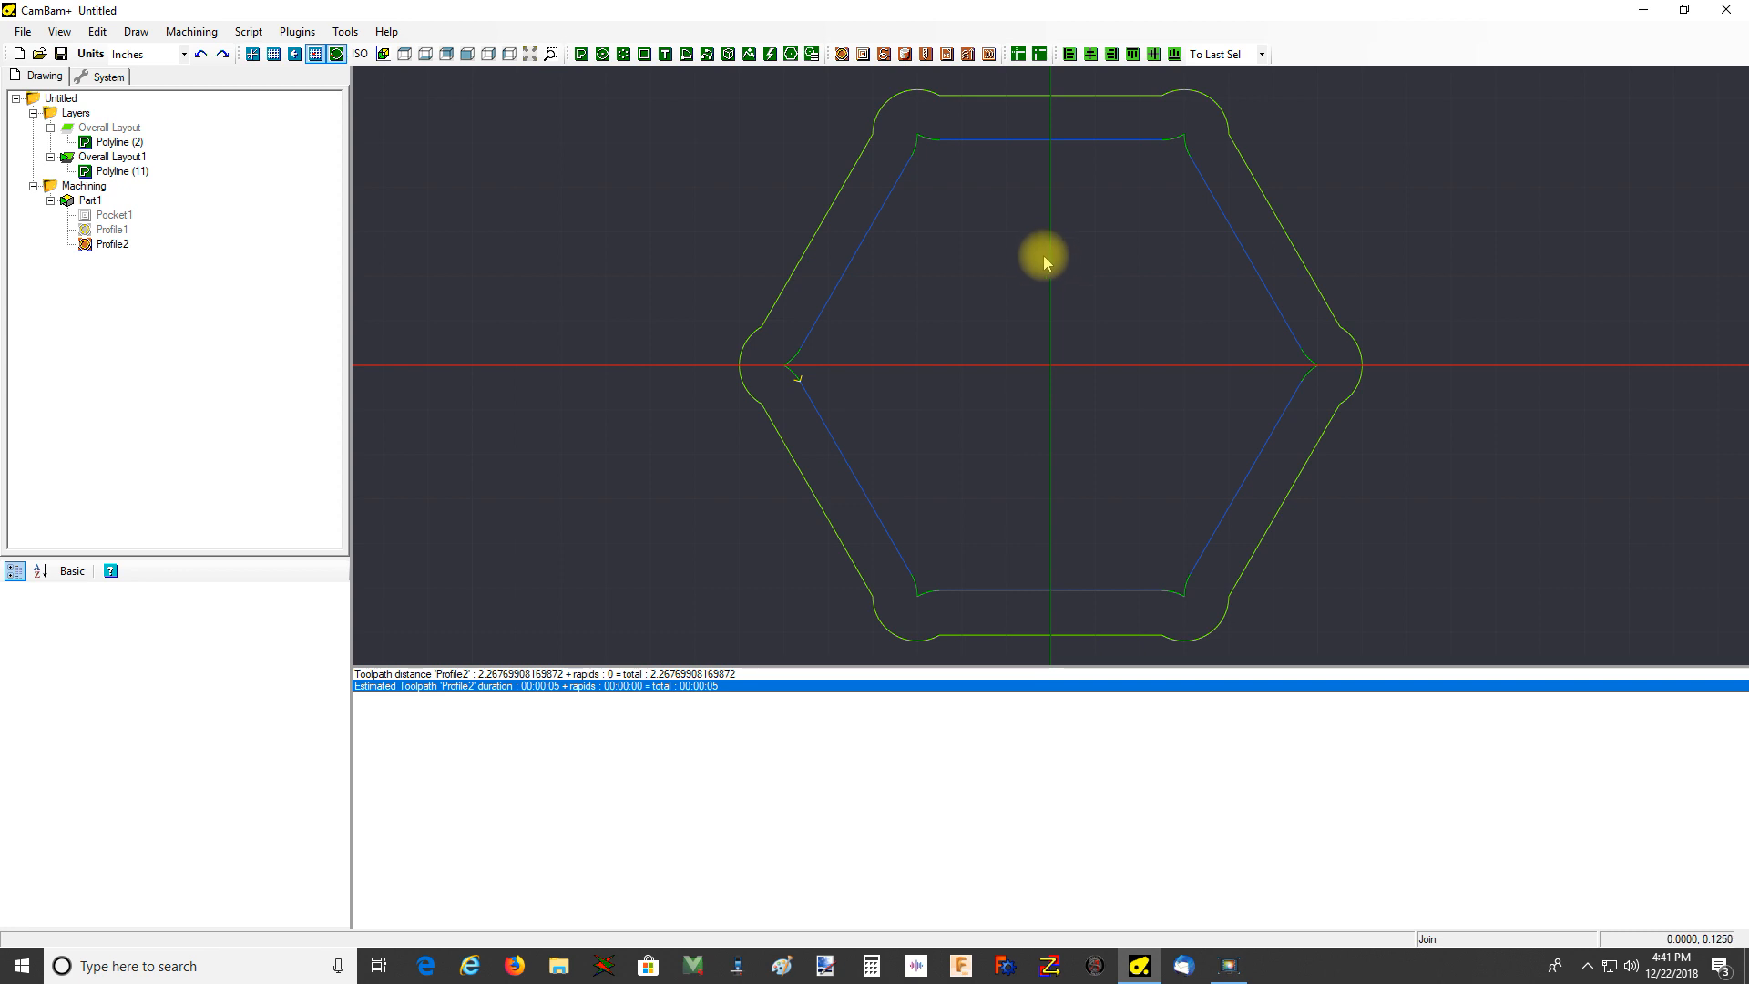
# Enable the Profile1 operation, review its corner overcut and tool settings, and regenerate the toolpaths
pyautogui.click(109, 231)
pyautogui.press('space')
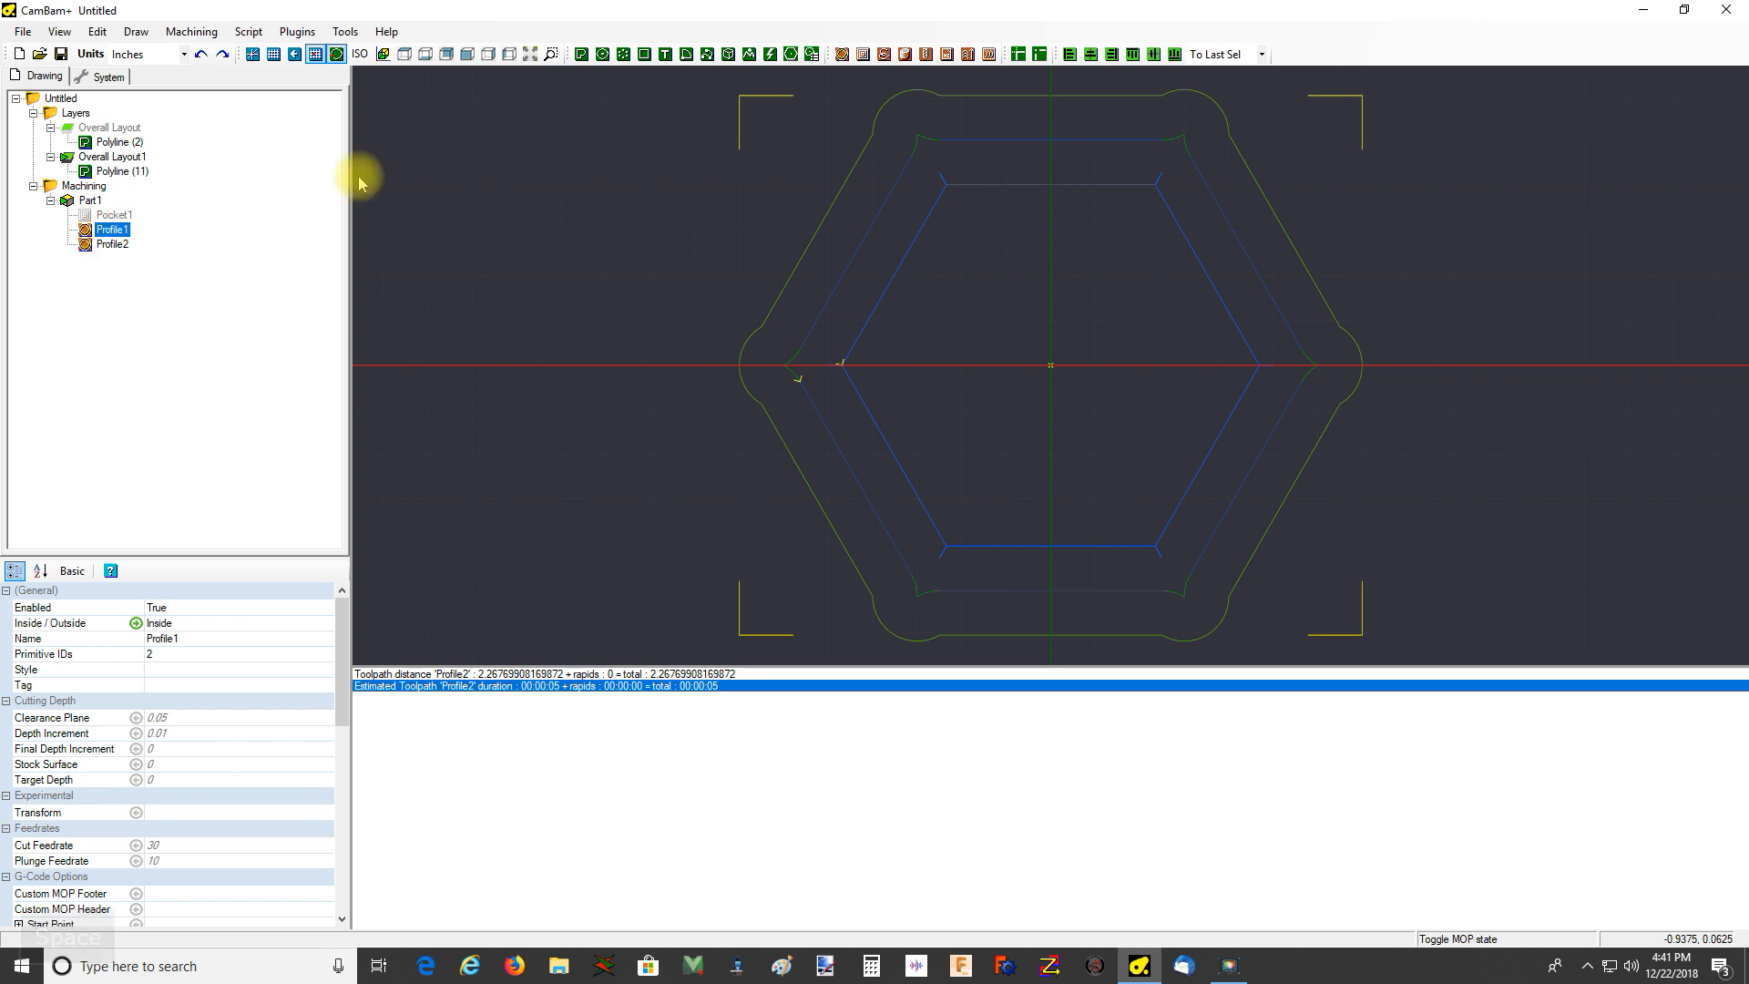
pyautogui.moveTo(346, 685); pyautogui.dragTo(351, 898)
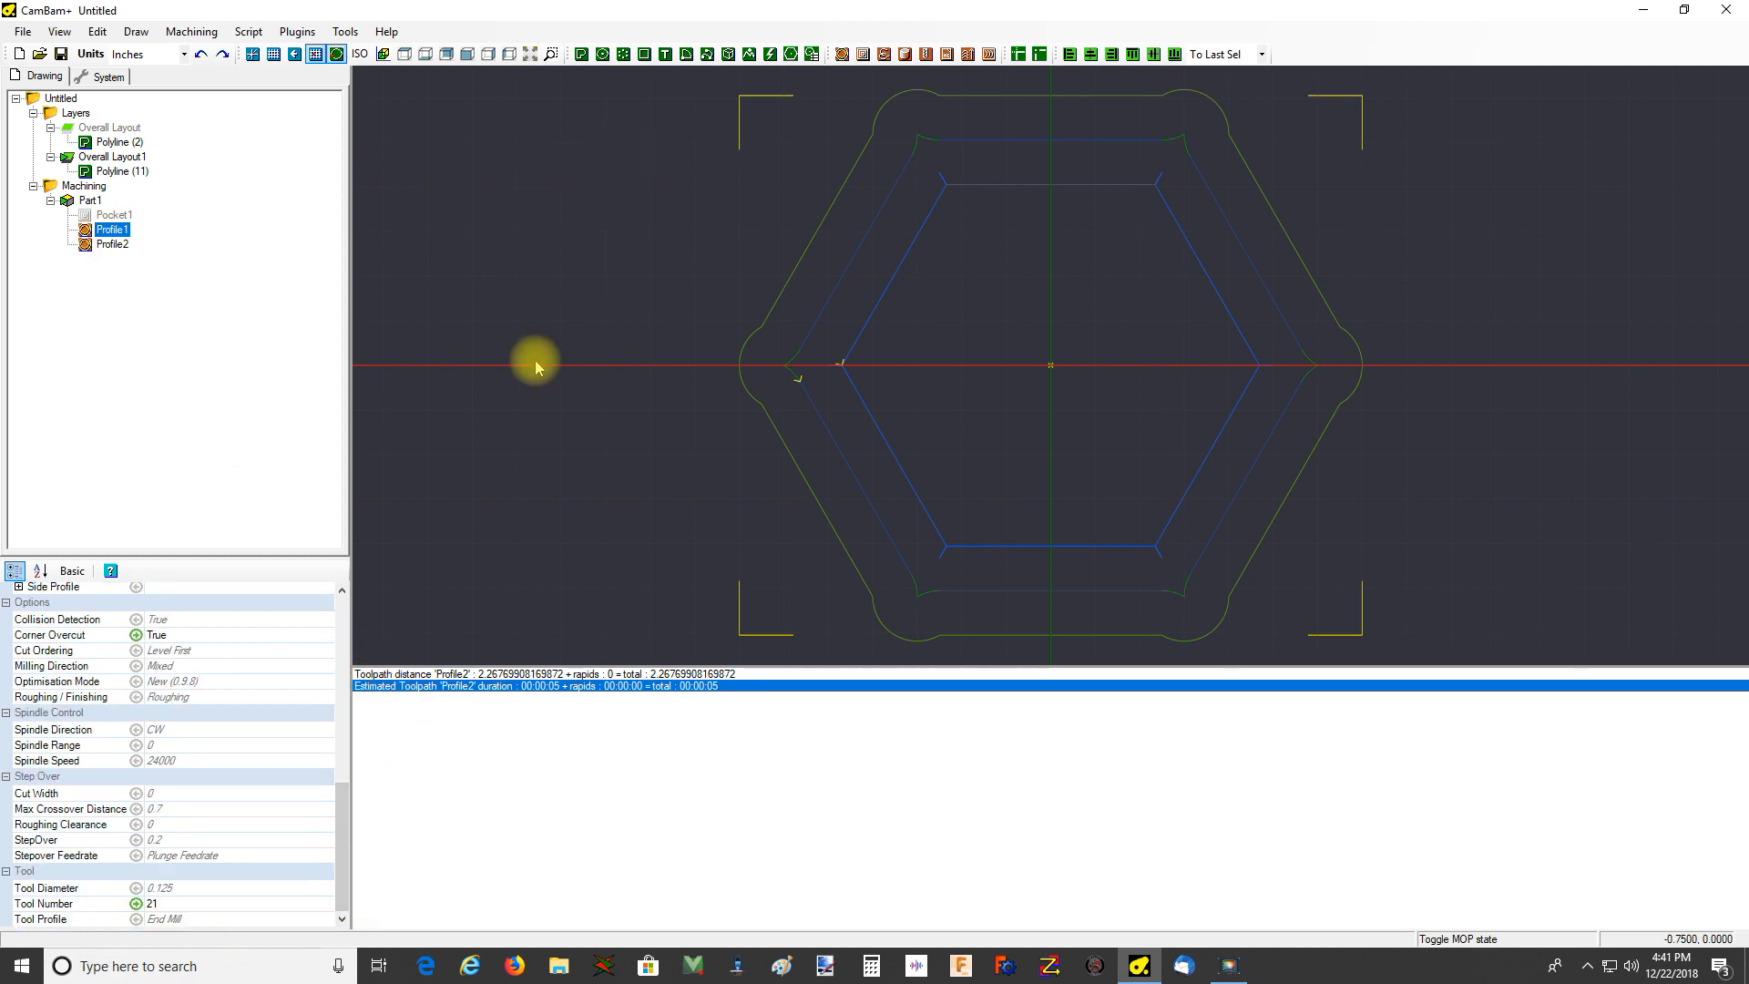
pyautogui.hotkey('ctrl', 't')
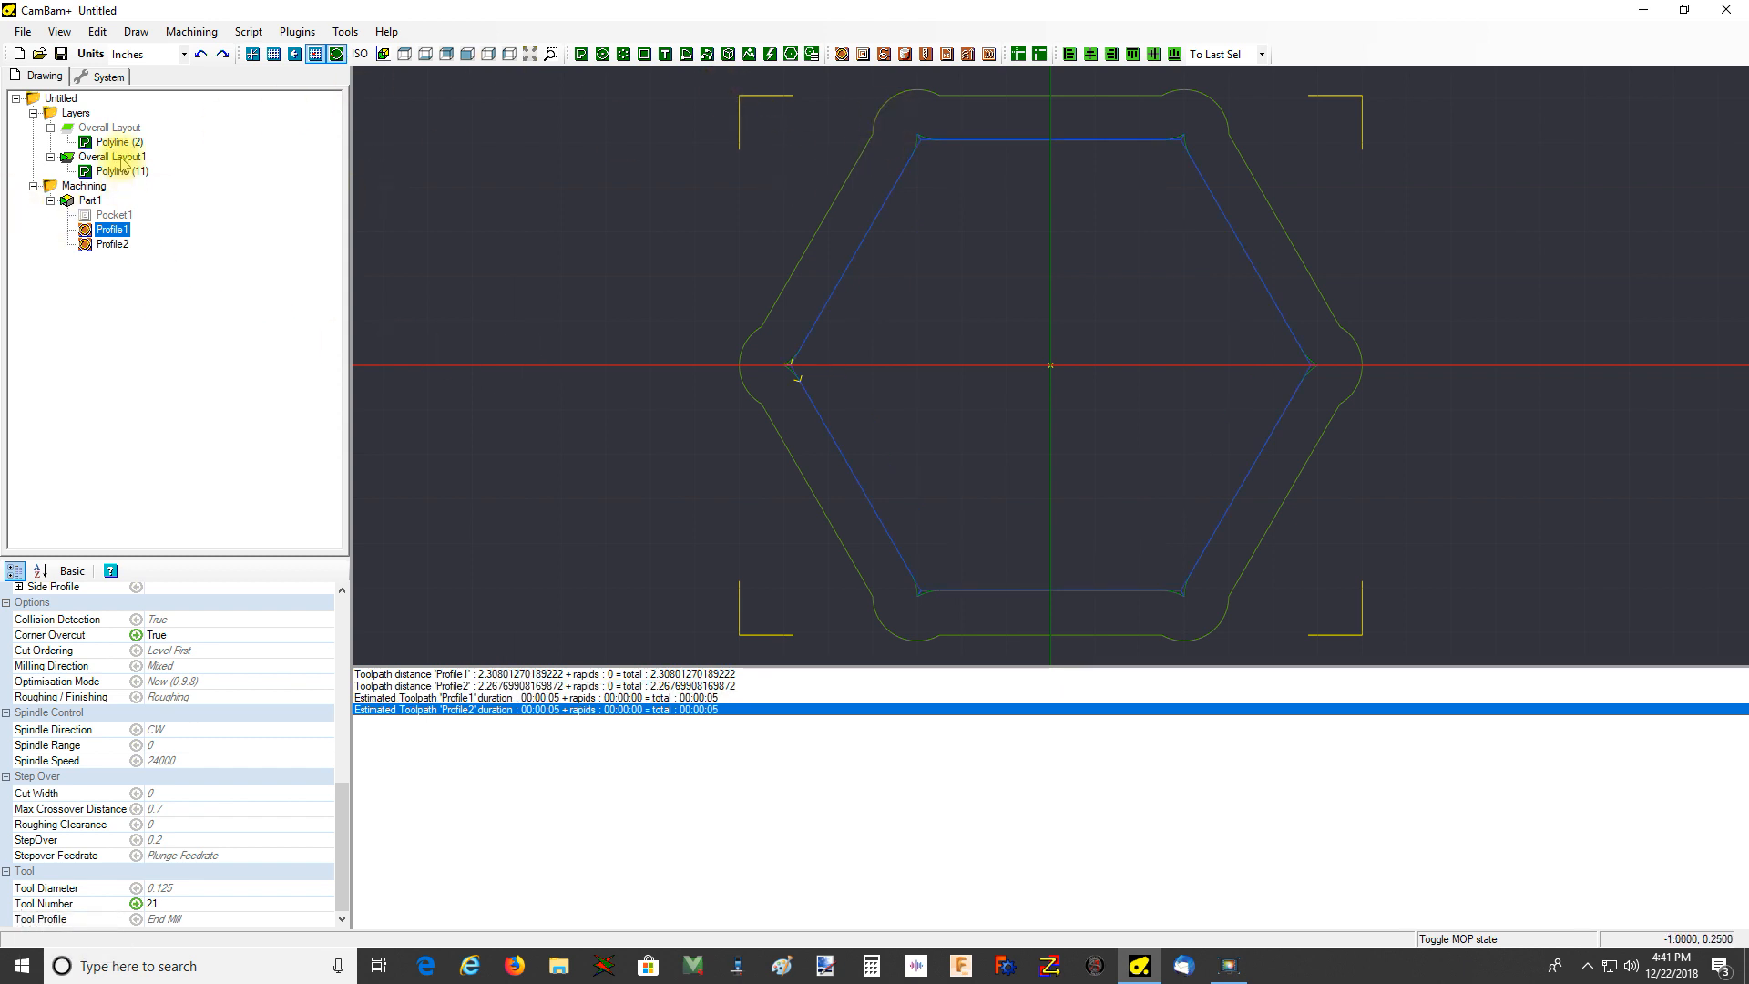
# Show the original Overall Layout layer and compare the Profile1 and Profile2 toolpaths up close at the hexagon's upper-left corner
pyautogui.click(110, 128)
pyautogui.press('space')
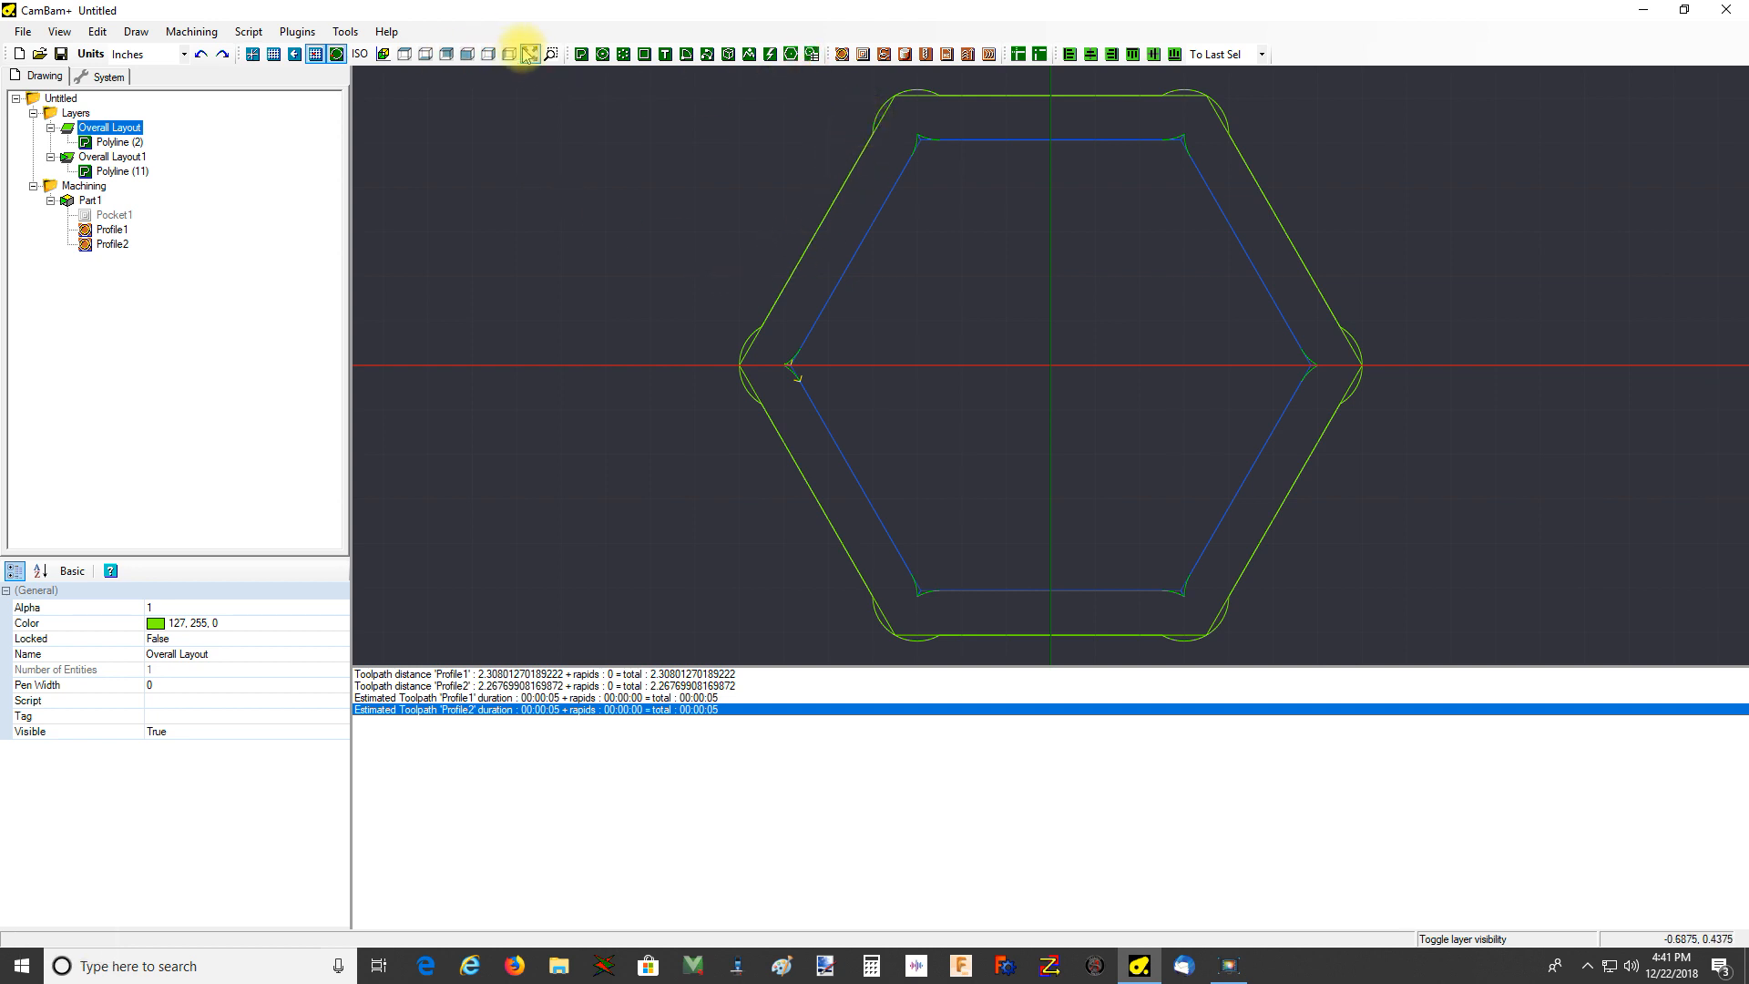
pyautogui.click(551, 53)
pyautogui.moveTo(844, 117); pyautogui.dragTo(1002, 198)
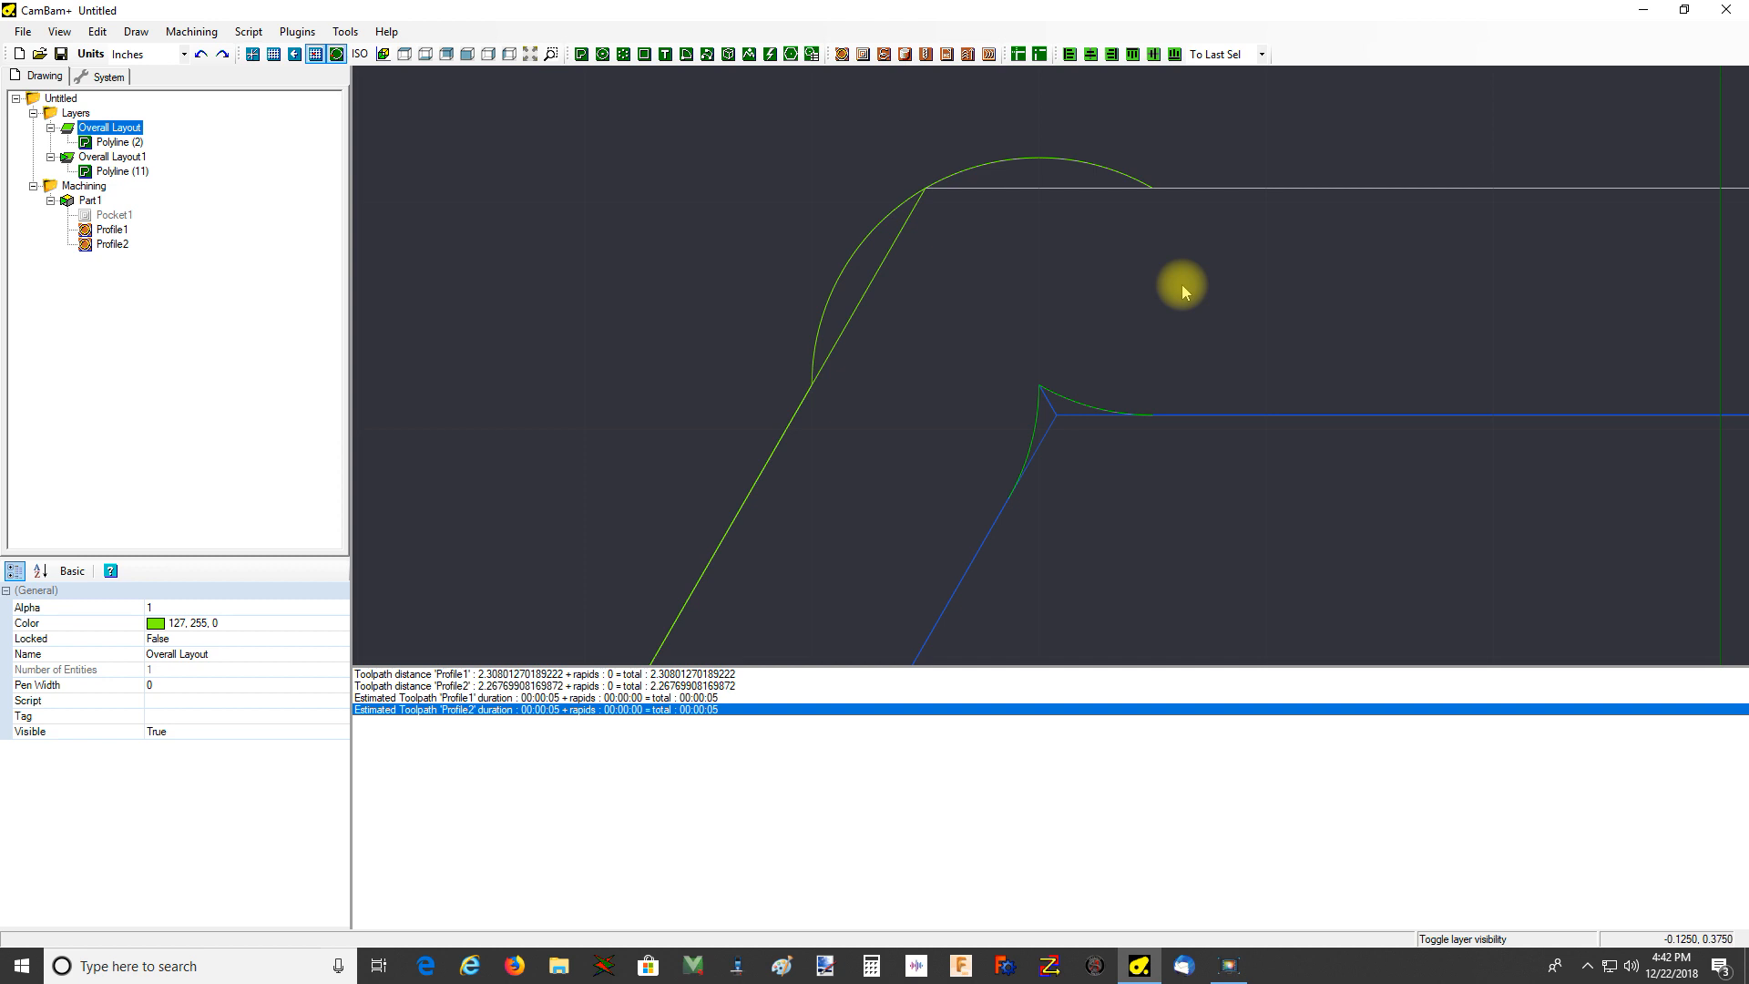
pyautogui.keyDown('alt'); pyautogui.doubleClick(1235, 228); pyautogui.keyUp('alt')
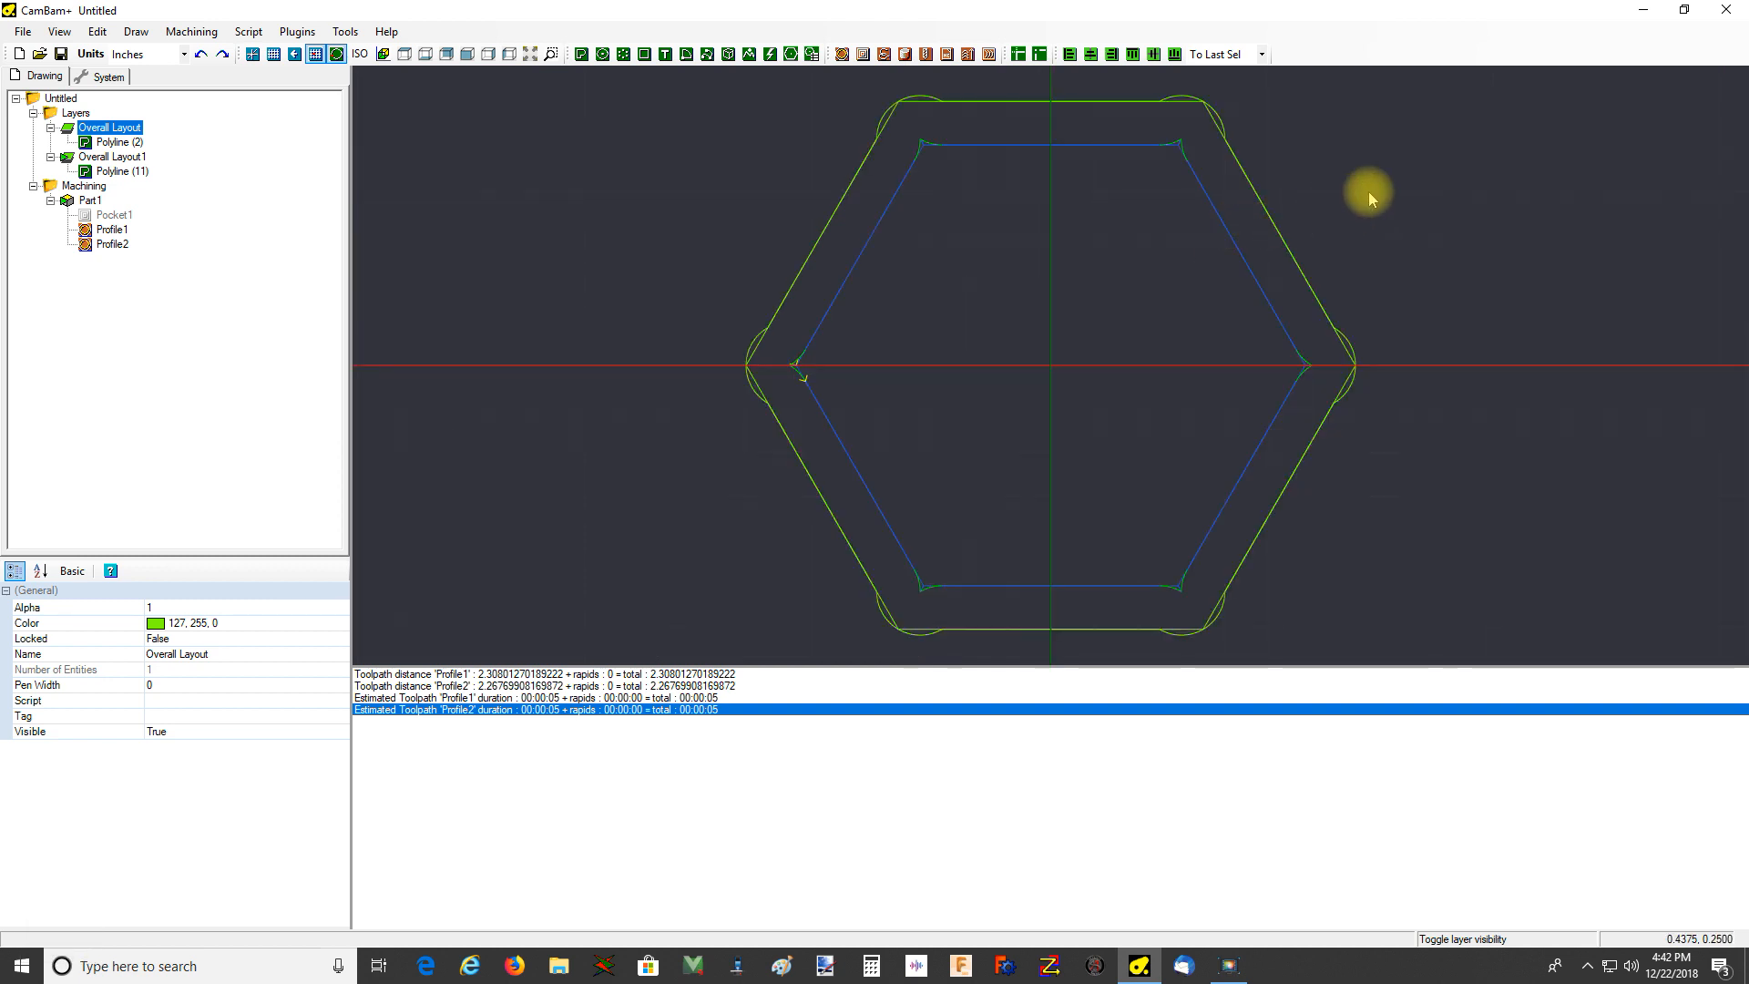